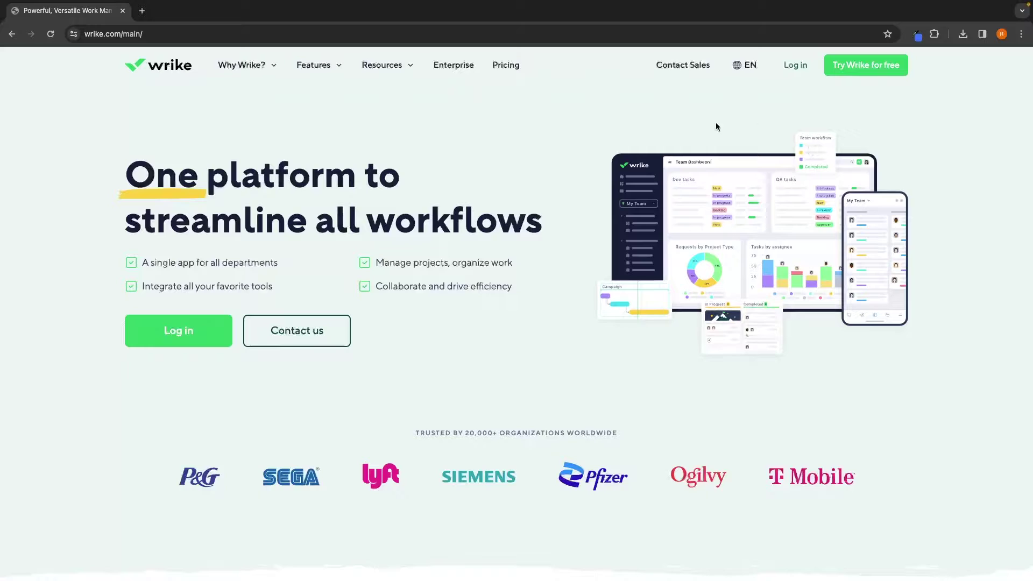
# Start the free Wrike trial sign-up and paste in the work e-mail address
pyautogui.click(886, 71)
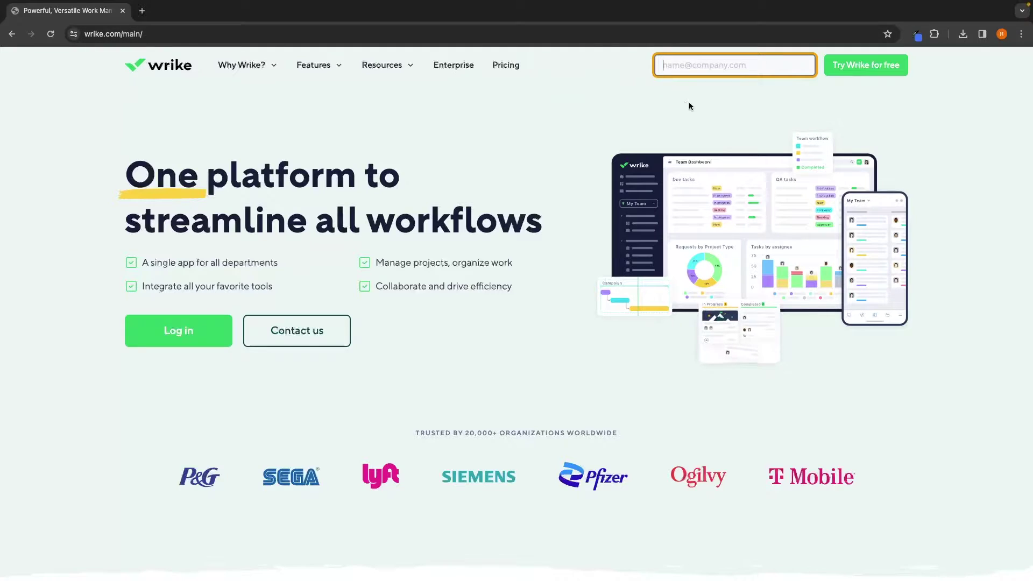
pyautogui.hotkey('ctrl', 'v')
# Enter your full name, set the company to G-Force North, and accept the terms
pyautogui.click(847, 71)
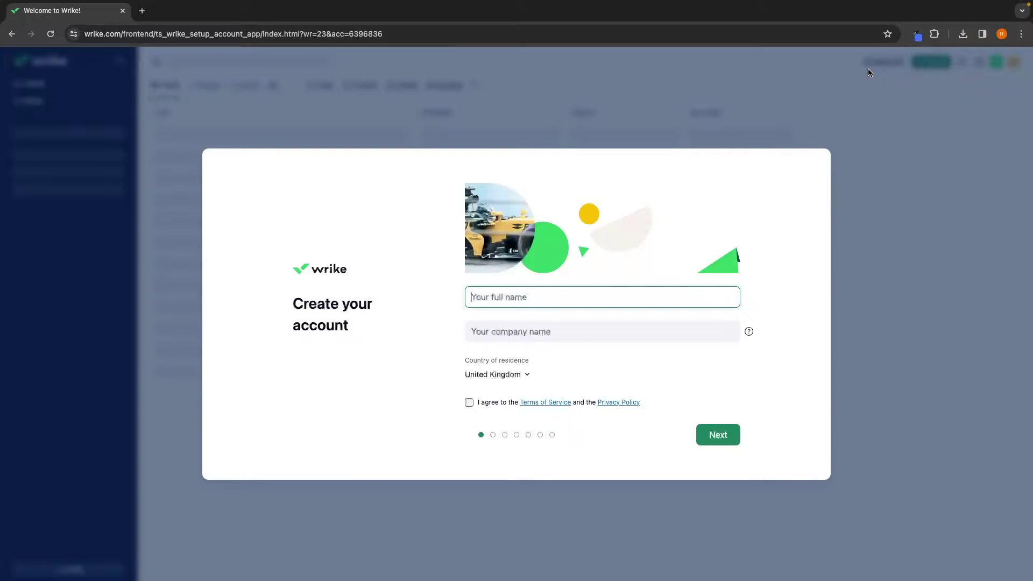
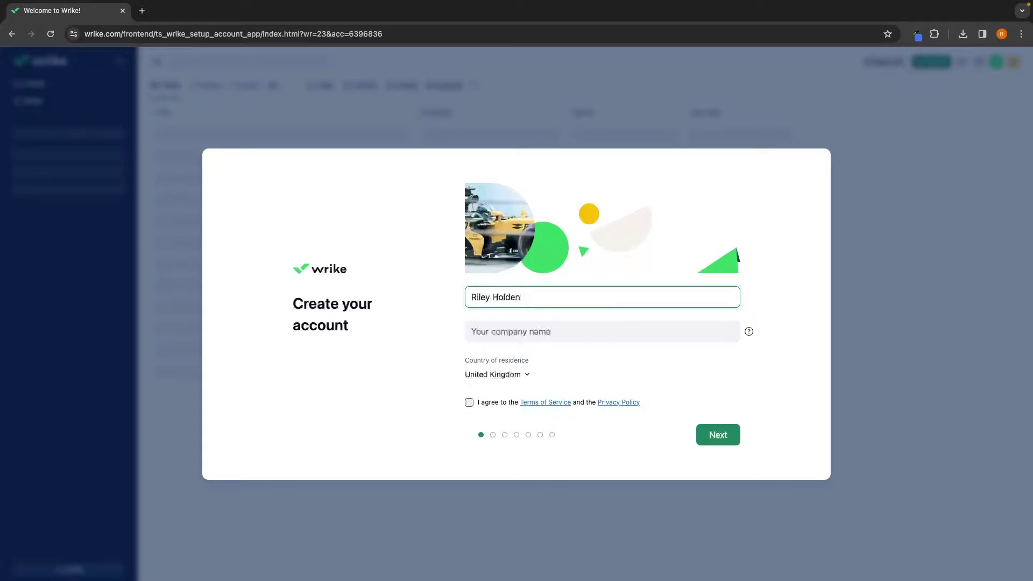
pyautogui.click(541, 331)
pyautogui.write('G-Fo')
pyautogui.press('BackSpace')
pyautogui.click(554, 359)
pyautogui.click(469, 404)
# Go through setup, keeping the suggested project, sample tasks and view, and skipping teammate invites
pyautogui.click(727, 434)
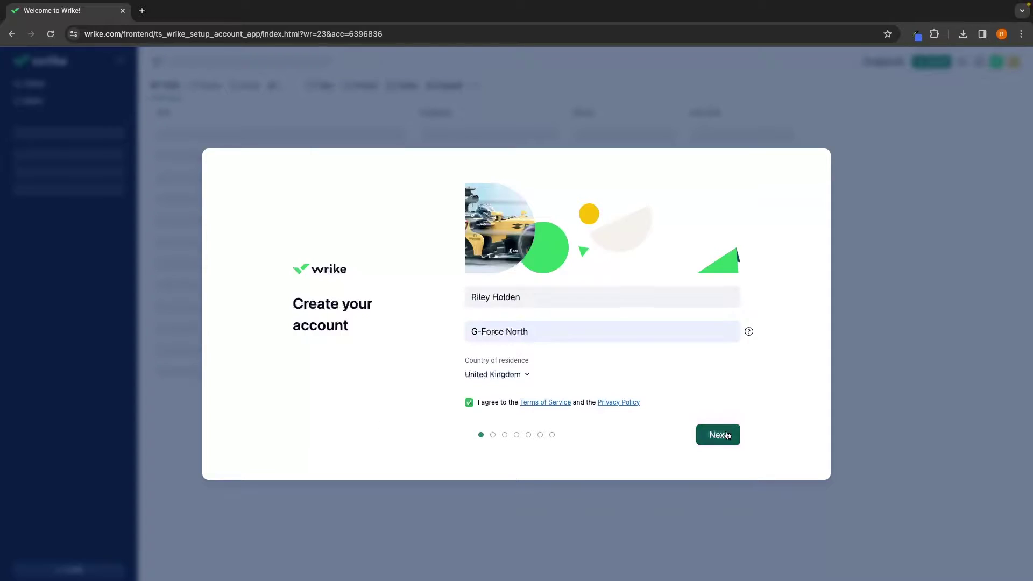
pyautogui.click(727, 435)
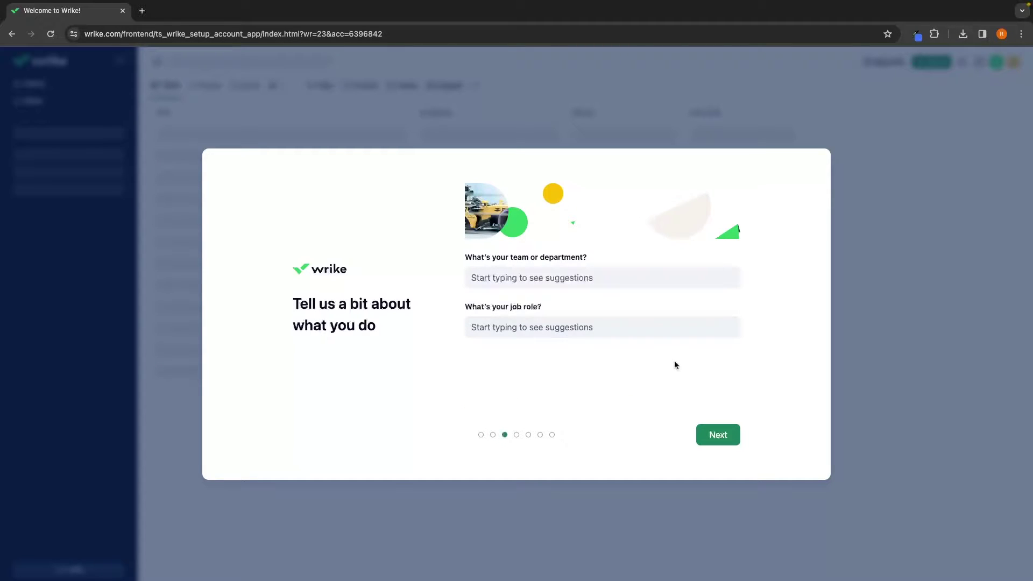
pyautogui.moveTo(461, 262); pyautogui.dragTo(586, 263)
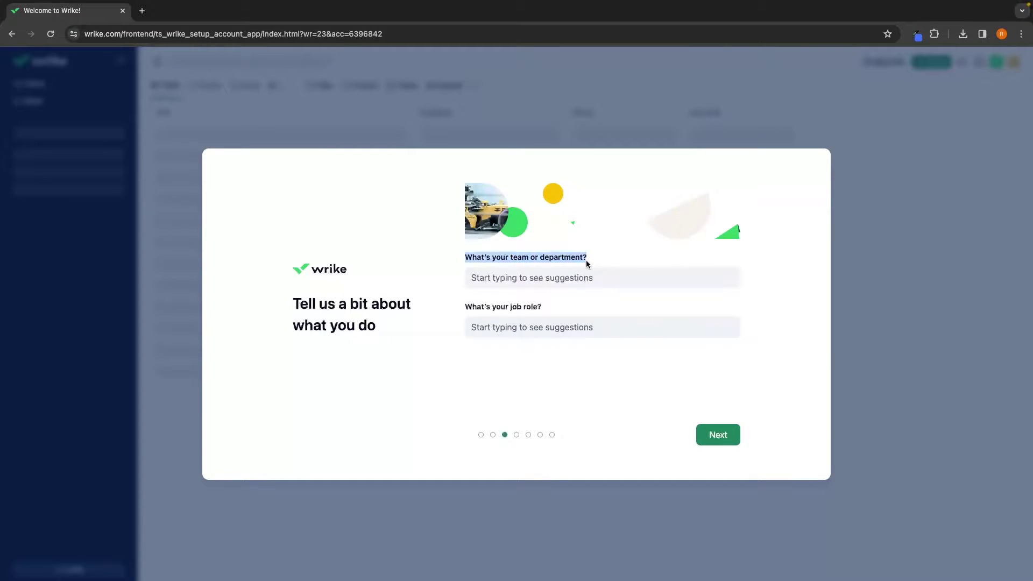
pyautogui.moveTo(466, 307); pyautogui.dragTo(557, 311)
pyautogui.click(557, 310)
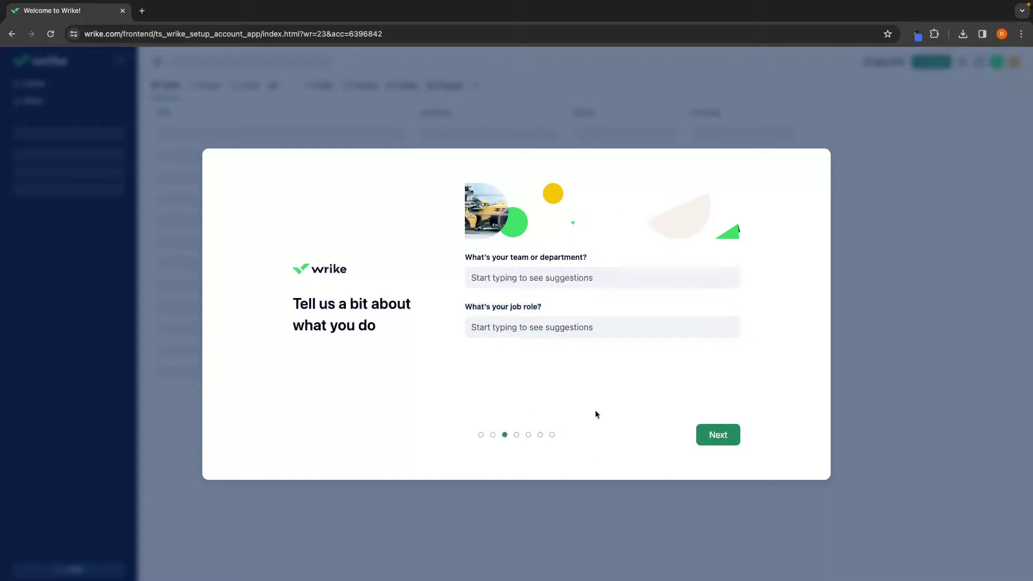
pyautogui.click(706, 435)
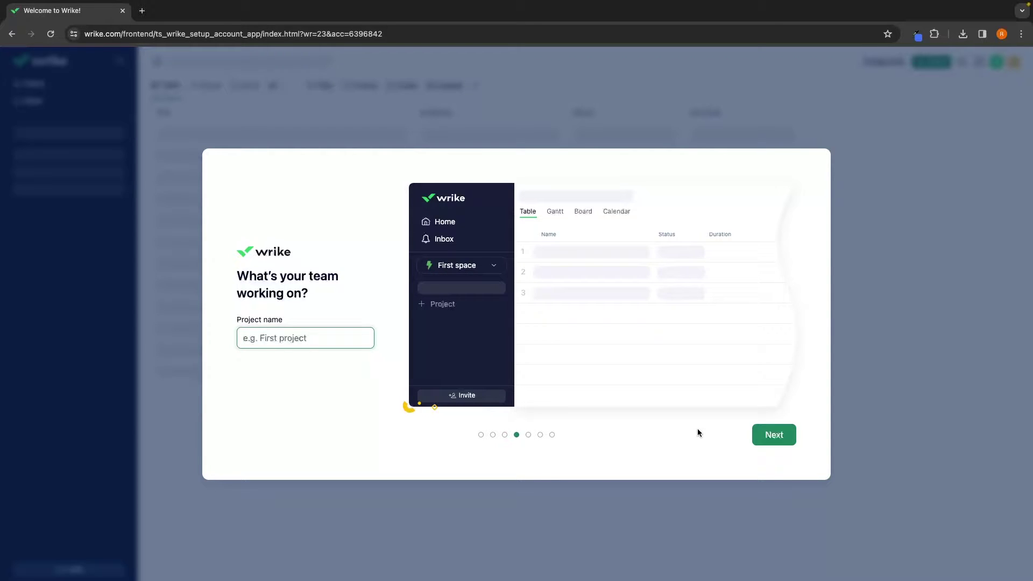
pyautogui.click(773, 433)
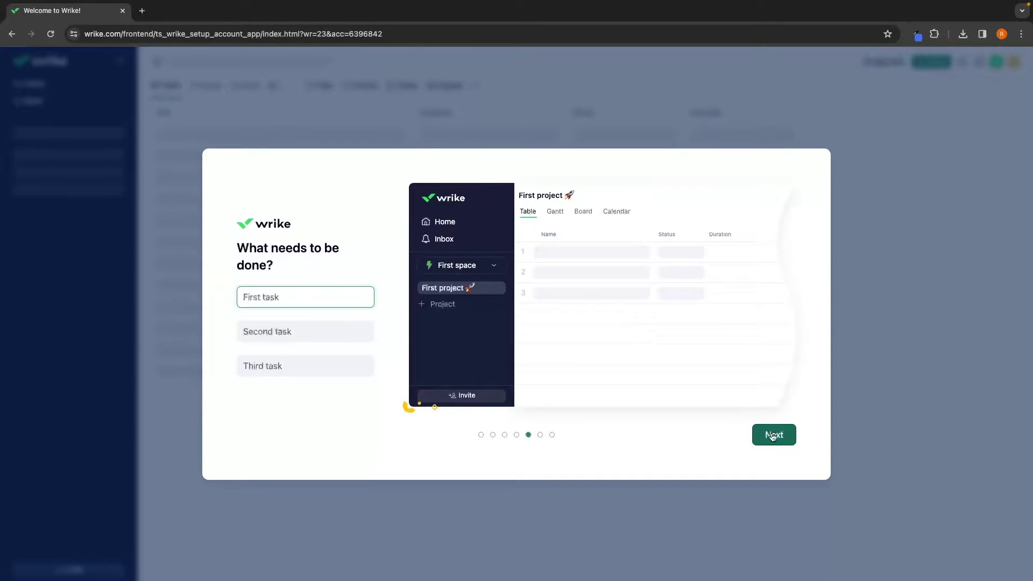
pyautogui.click(772, 435)
pyautogui.click(773, 434)
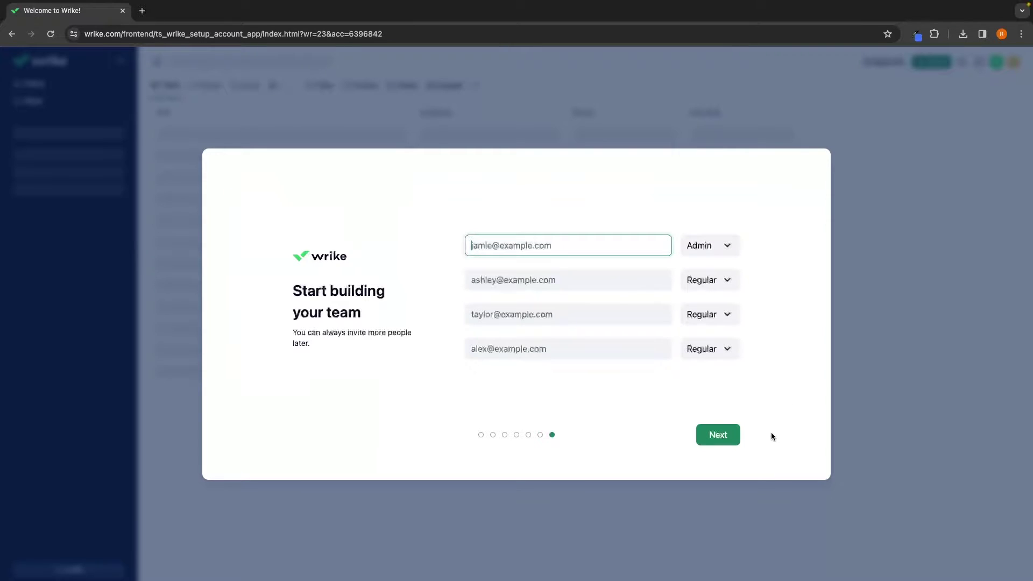
pyautogui.click(736, 434)
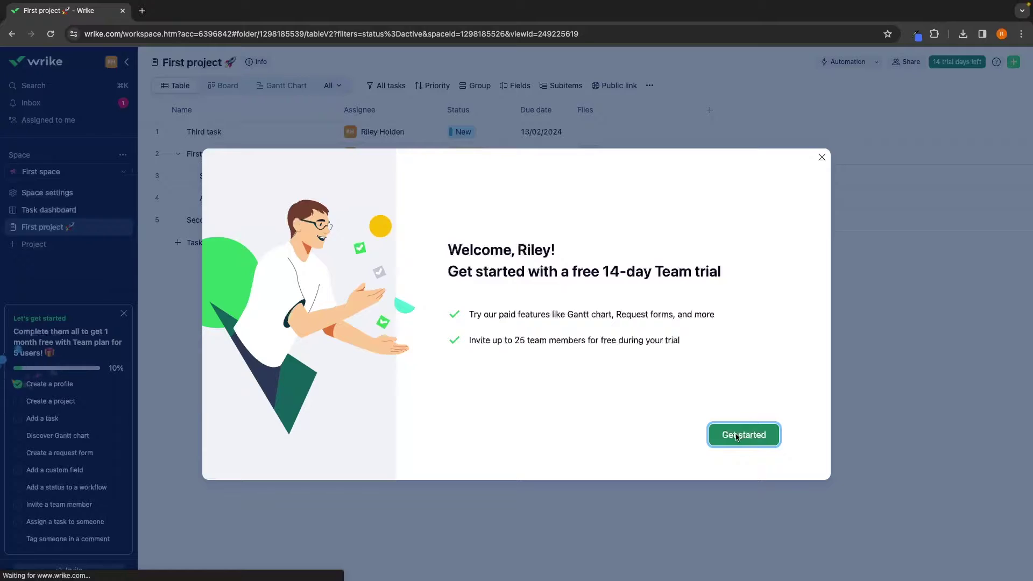
# Start the 14-day Team trial, close the help panel, and delete all five sample tasks
pyautogui.click(737, 435)
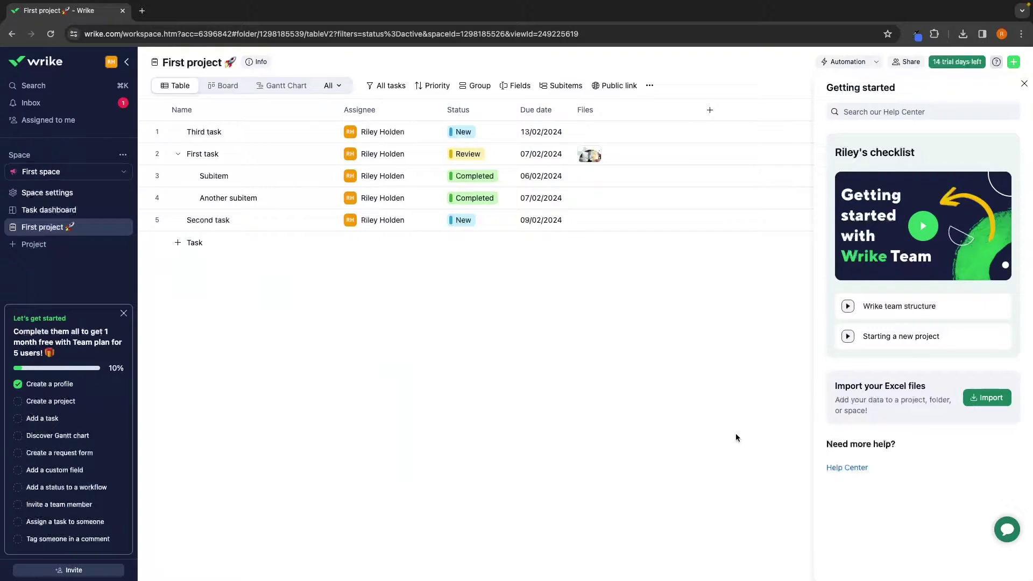
pyautogui.click(204, 315)
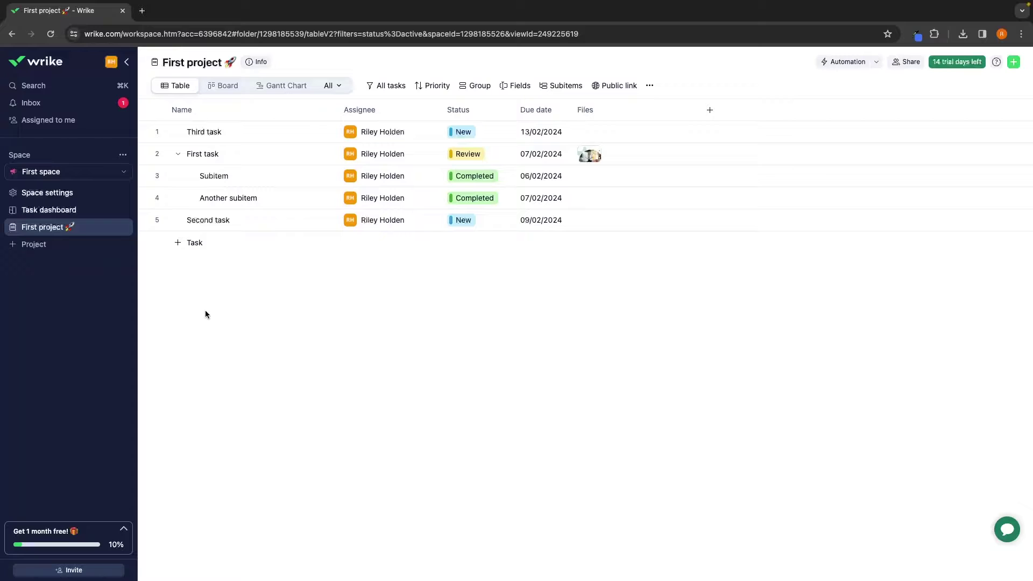
pyautogui.click(158, 133)
pyautogui.click(157, 153)
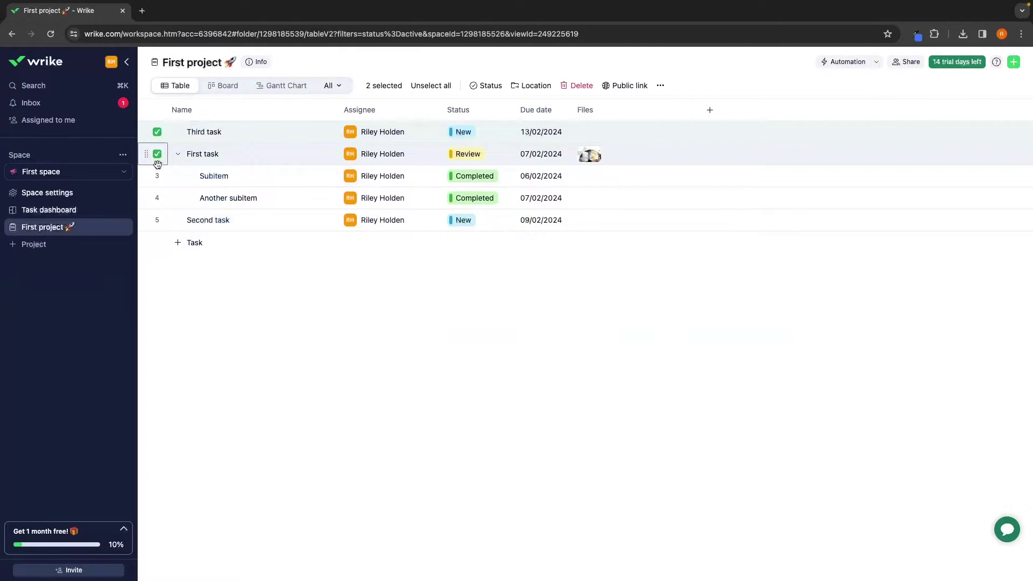
pyautogui.click(157, 175)
pyautogui.click(158, 198)
pyautogui.click(157, 220)
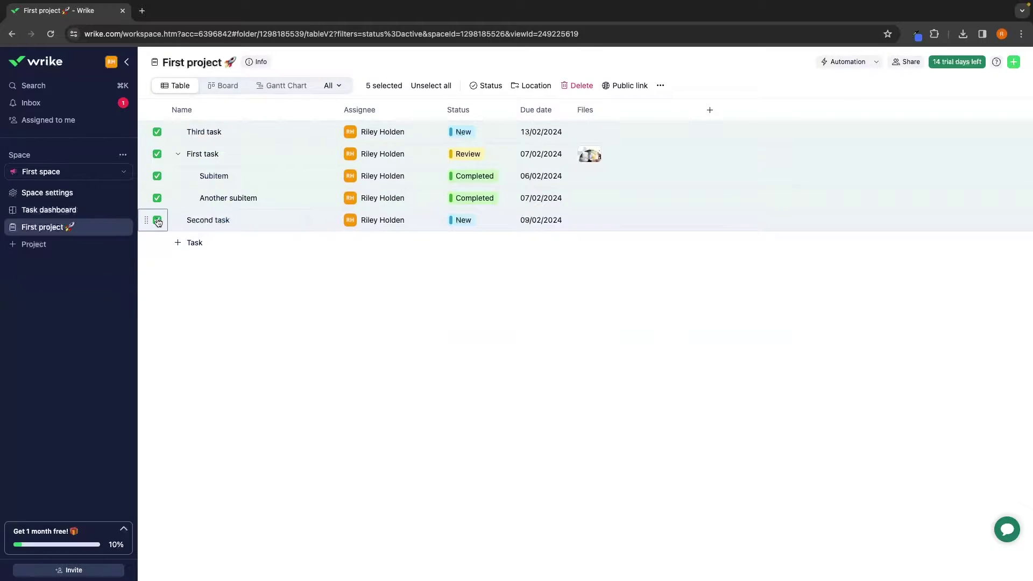
pyautogui.click(577, 85)
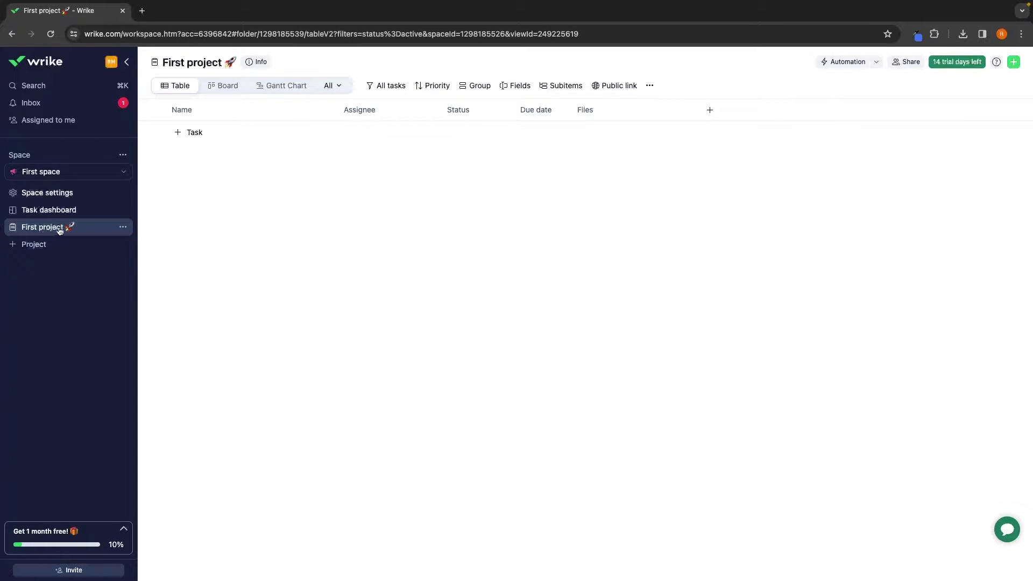
# Rename the project to 'Sales & Client Aquisition'
pyautogui.moveTo(234, 60); pyautogui.dragTo(160, 62)
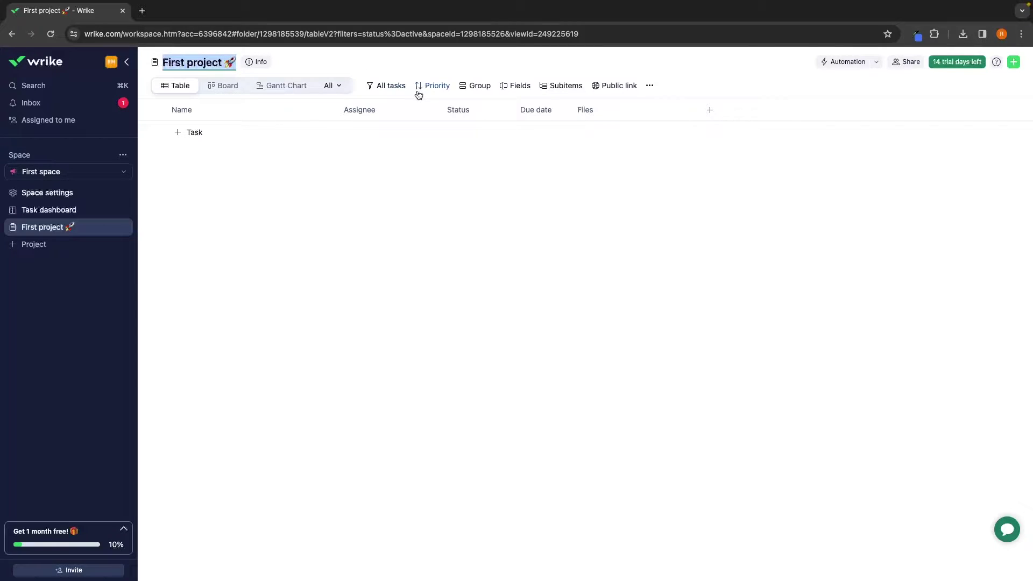
pyautogui.write('Sales & Client Aquisition')
pyautogui.press('Return')
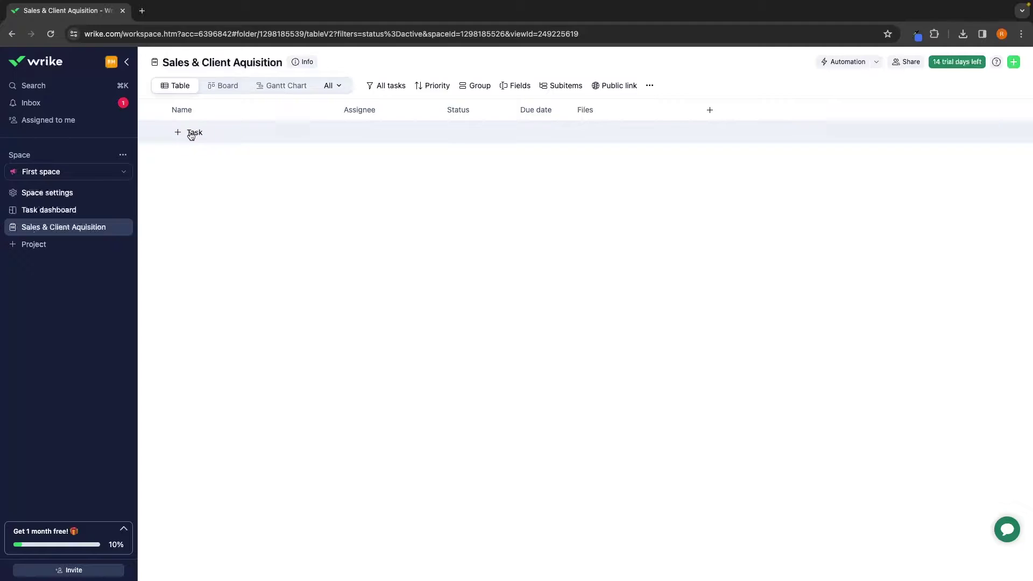
# Add the tasks 'Rebuild sales funnel' and 'Create new ad campaigns' to the project
pyautogui.click(192, 134)
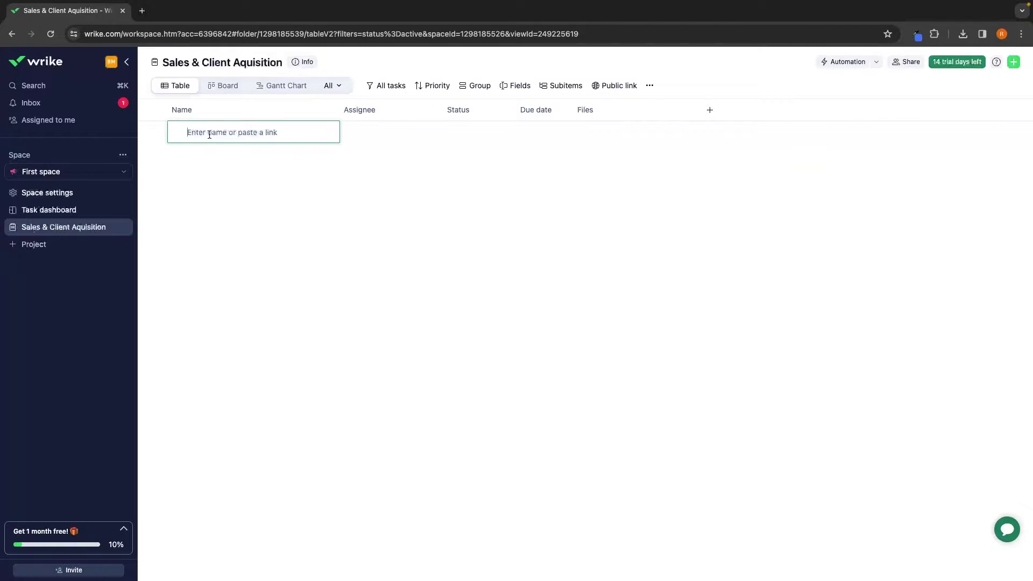
pyautogui.write('Rebuild sales funnel')
pyautogui.press('Return')
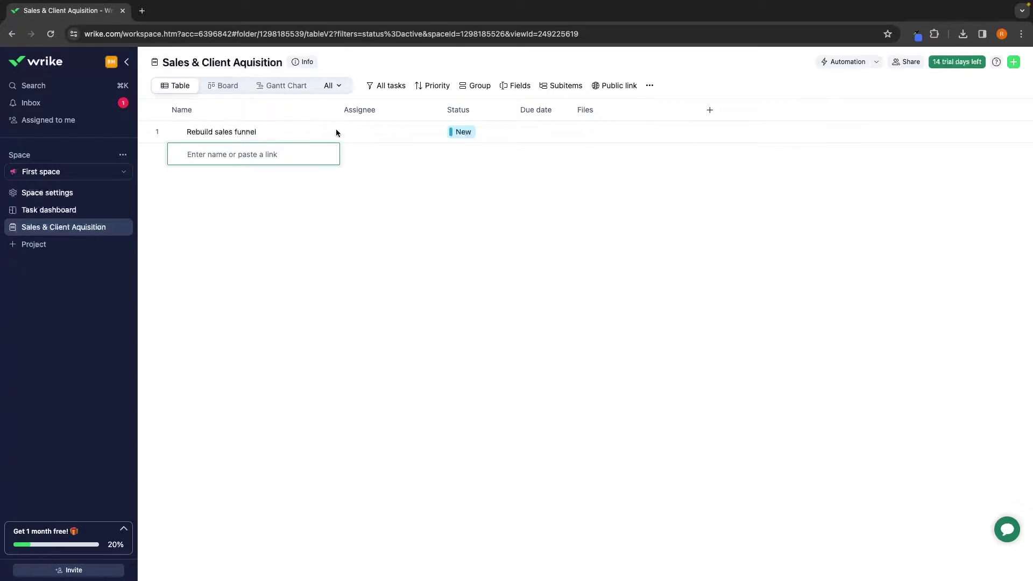
pyautogui.press('Escape')
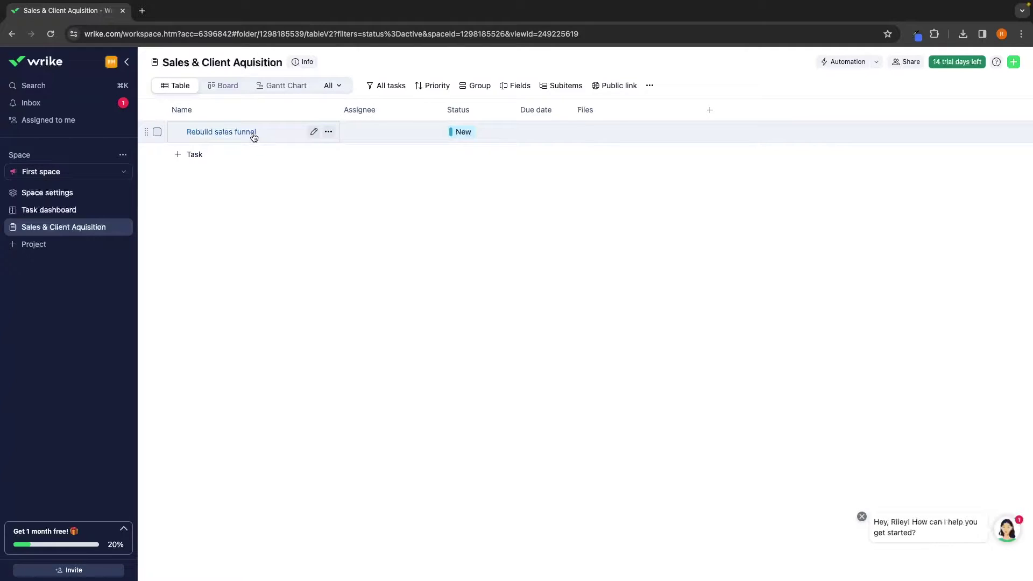
pyautogui.click(189, 154)
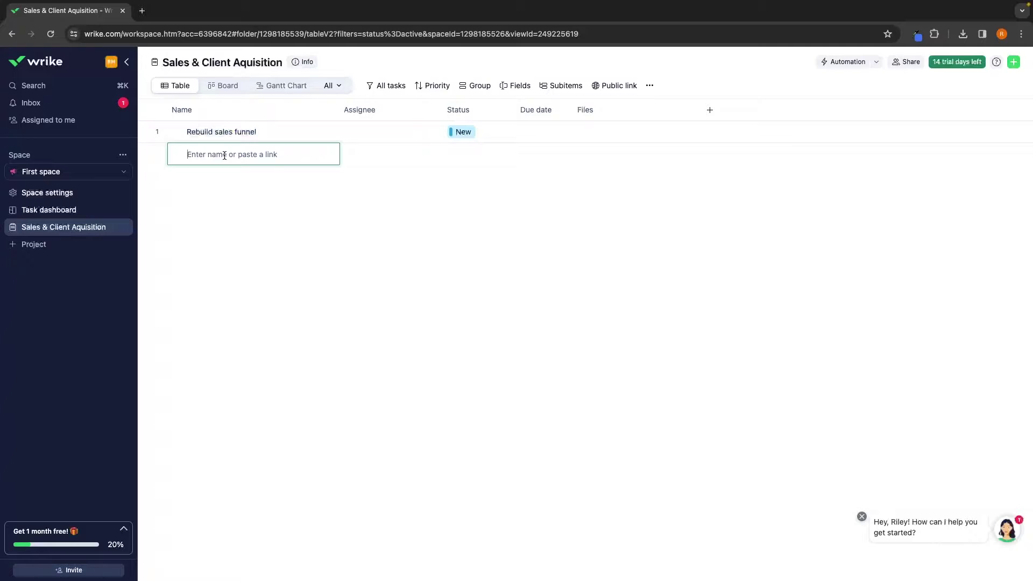
pyautogui.write('Create new ad campaigns')
pyautogui.press('Return')
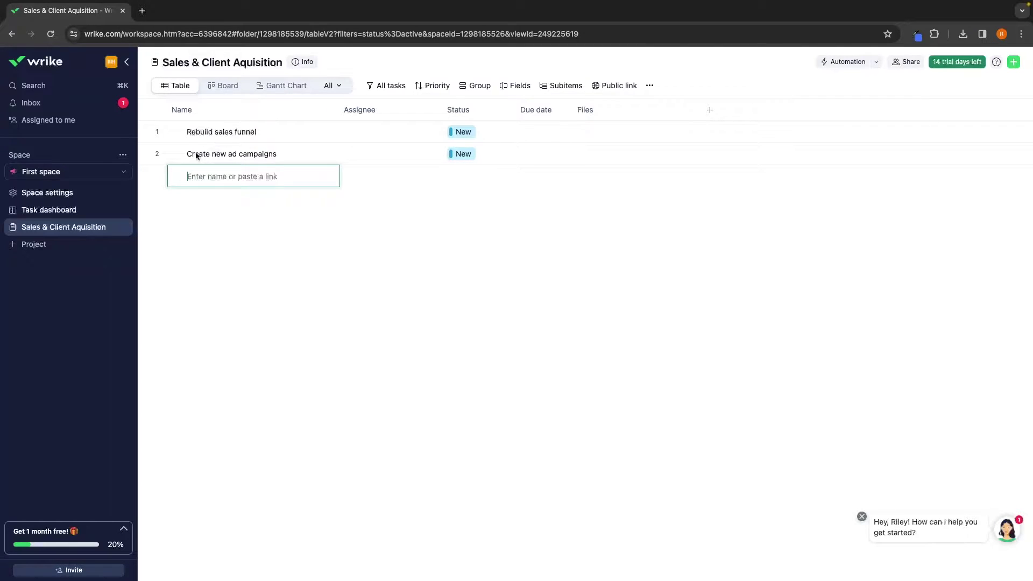
pyautogui.click(345, 218)
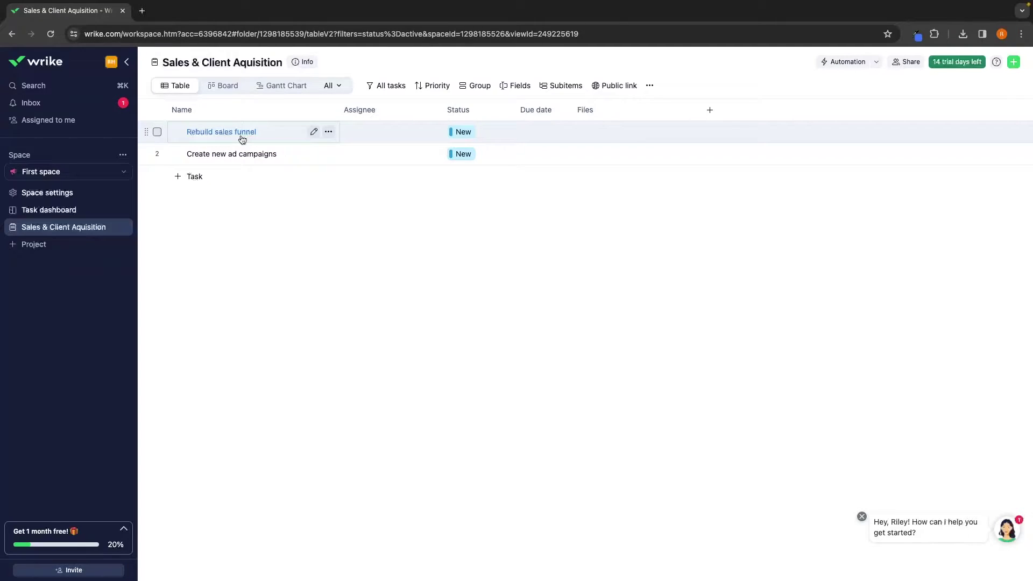
pyautogui.click(329, 133)
pyautogui.click(329, 133)
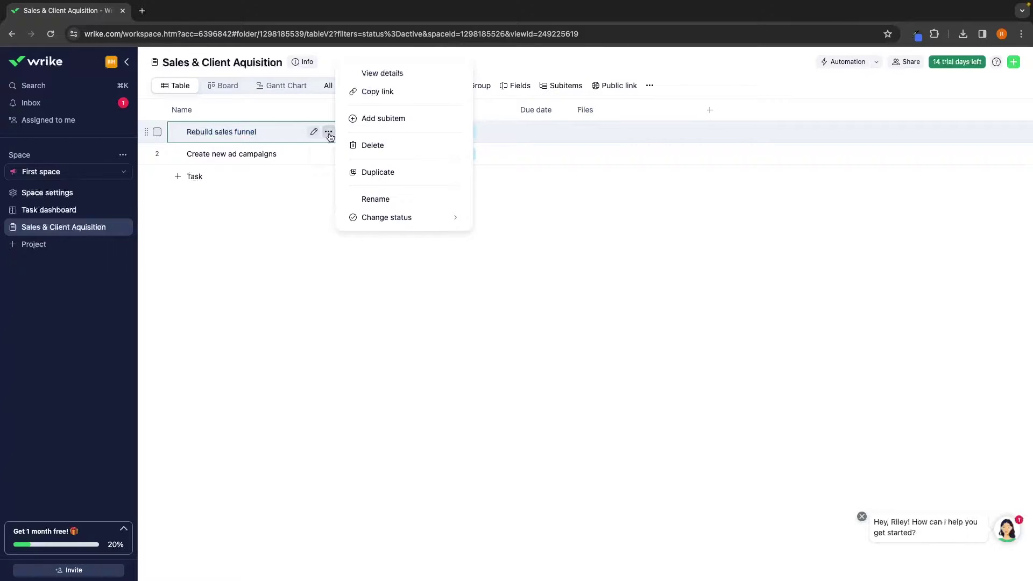
# Add the subitems 'Create new VSL' and 'Get client testemonials' under Rebuild sales funnel
pyautogui.click(382, 110)
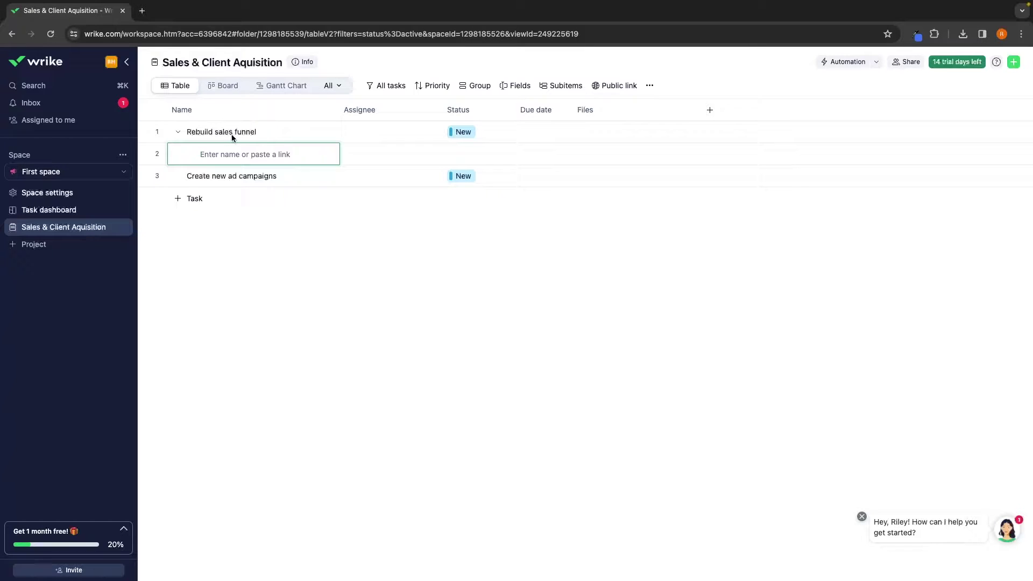
pyautogui.write('Create new VSL')
pyautogui.press('Return')
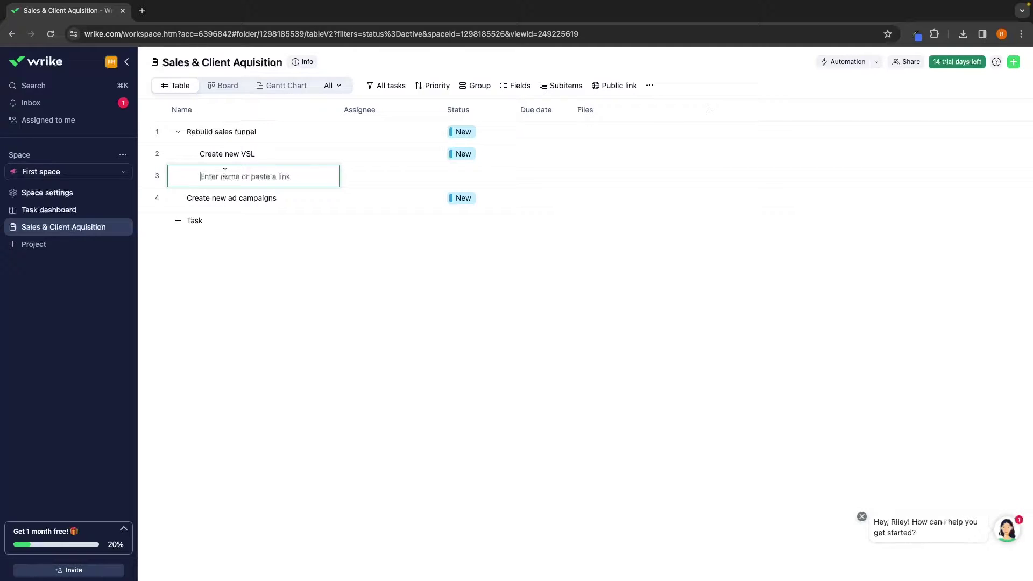
pyautogui.write('Get client testemonials')
pyautogui.press('Return')
# Add the Clickfunnels, 'Split test funnels using ads' and 'Set winner as main sales funnel' subitems, then collapse
pyautogui.write('Build 2 sales funnels using Clickfunnels')
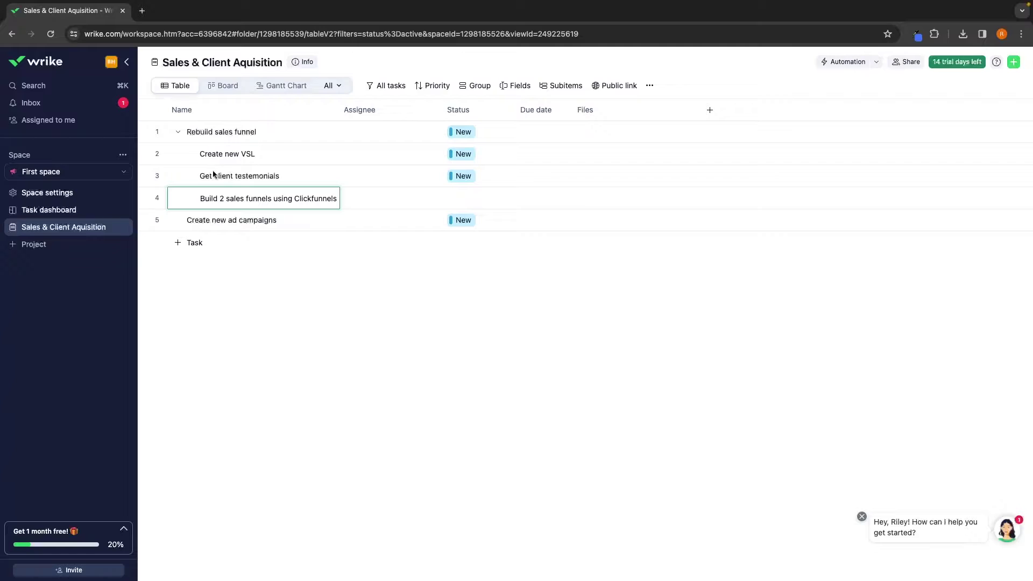
pyautogui.moveTo(201, 198); pyautogui.dragTo(353, 198)
pyautogui.click(339, 198)
pyautogui.press('Return')
pyautogui.write('Split test funnels using ads')
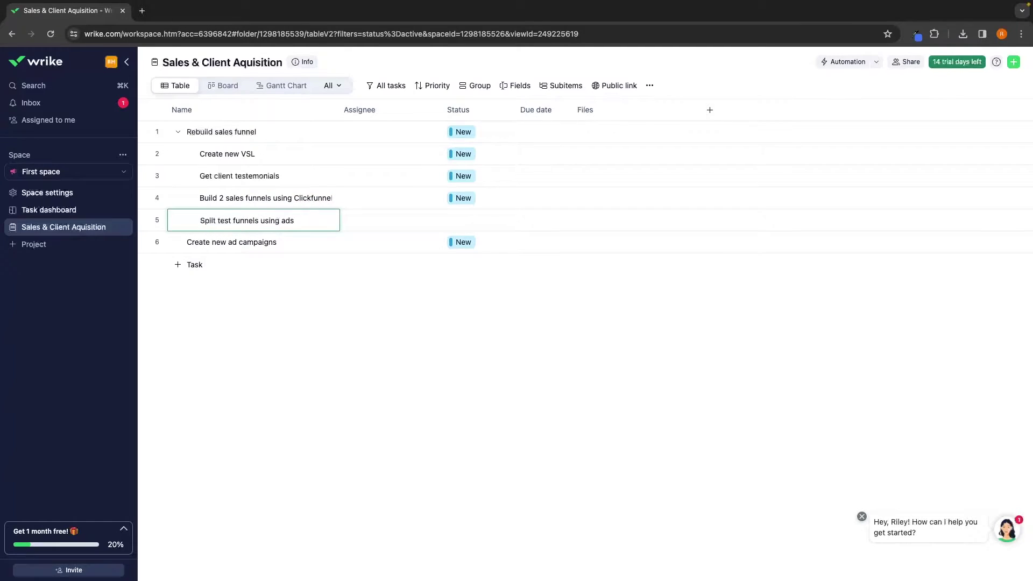
pyautogui.press('Return')
pyautogui.write('Set winner as main sales funnel')
pyautogui.press('Return')
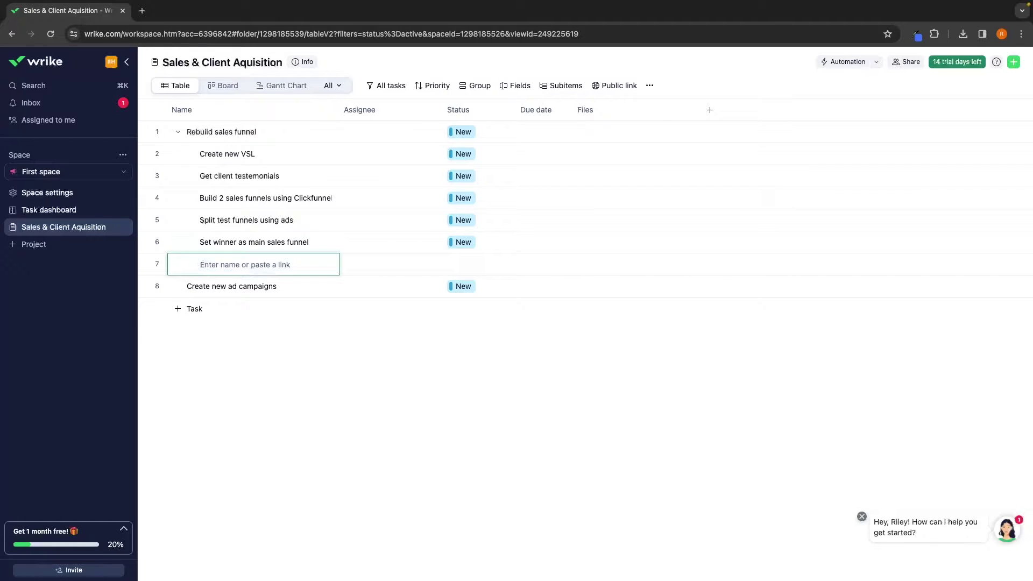
pyautogui.click(179, 131)
pyautogui.click(179, 131)
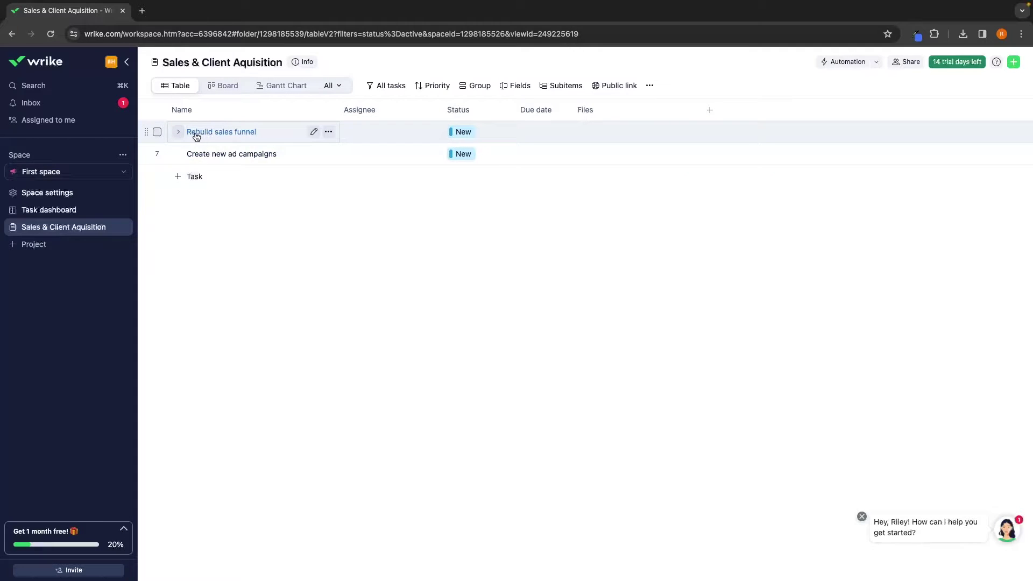
# Drag 'Get client testemonials' above 'Create new VSL' under Rebuild sales funnel, then collapse it
pyautogui.click(179, 132)
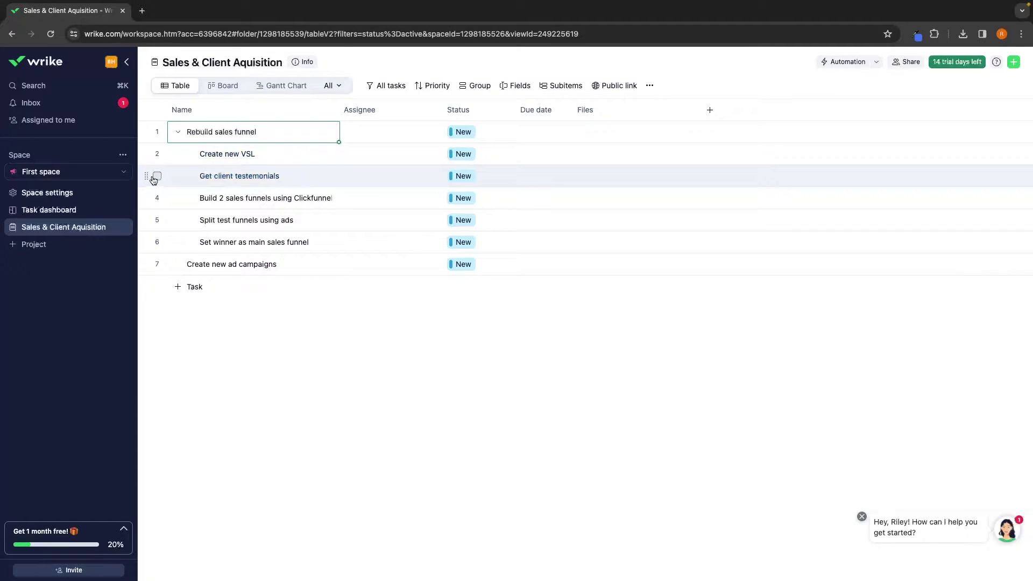
pyautogui.moveTo(145, 177); pyautogui.dragTo(146, 144)
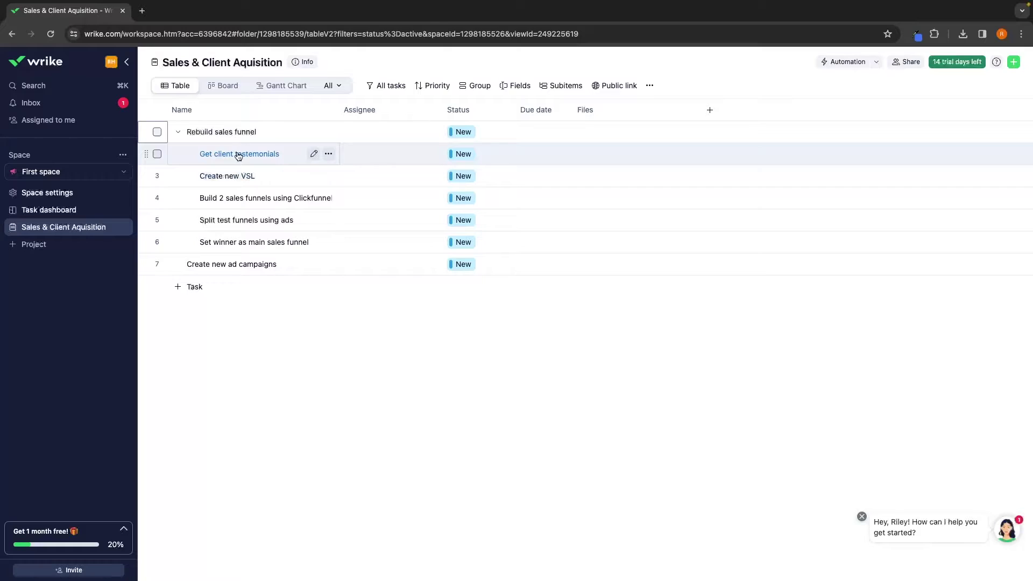
pyautogui.click(178, 132)
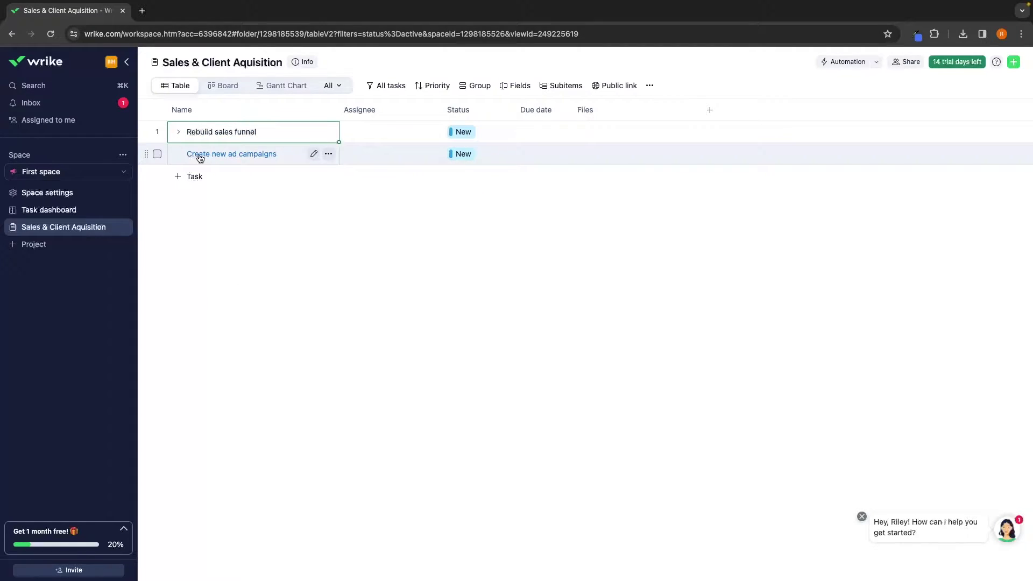
# Paste the six ad-campaign subitems under Create new ad campaigns and leave both tasks collapsed
pyautogui.click(328, 154)
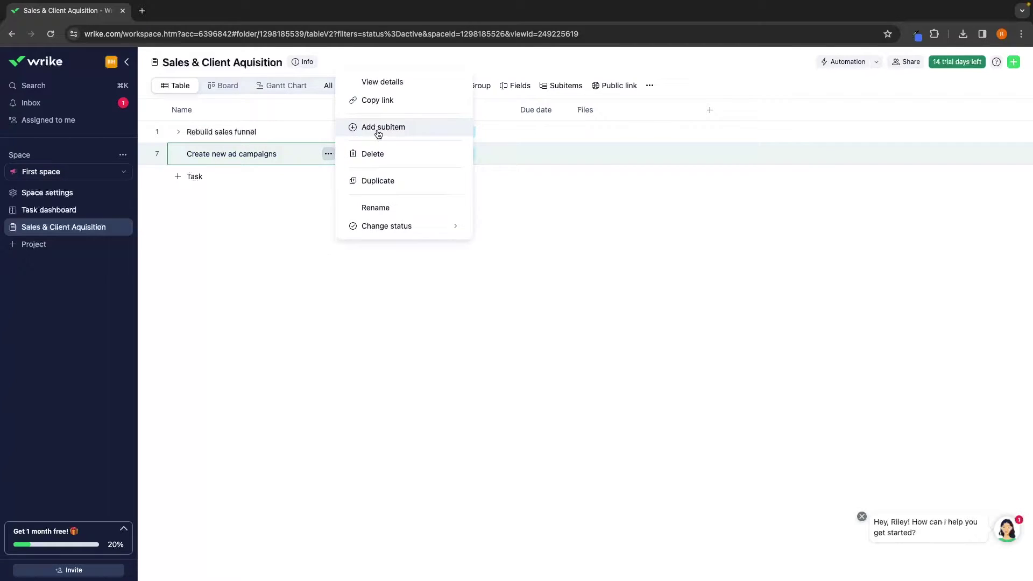
pyautogui.click(379, 128)
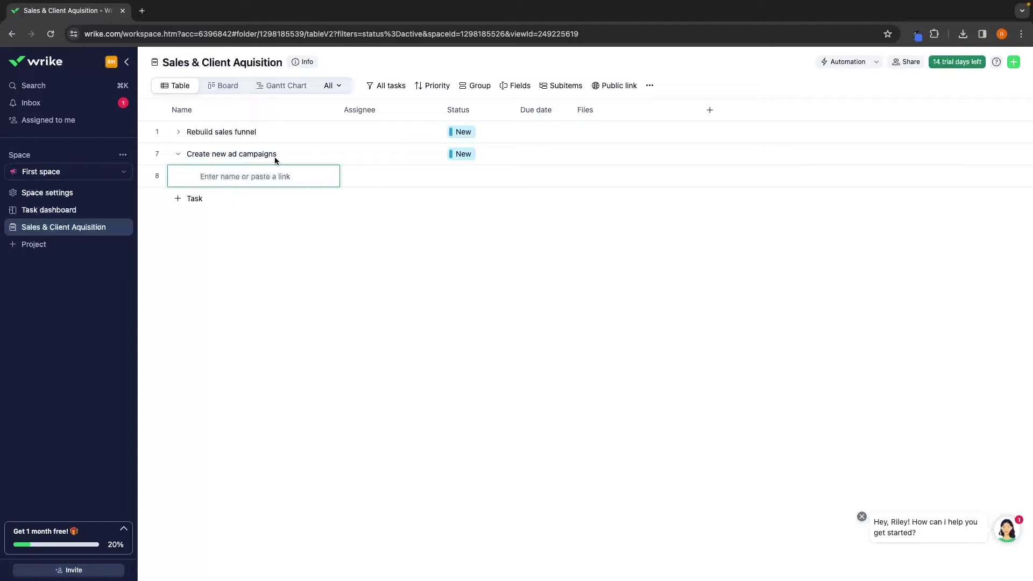
pyautogui.write('Create 10 ad video creatives Create 10 photo ad creatives Write ad copy Test ads on Facebook with $100 per day Cut losing campaigns Scale winning campains')
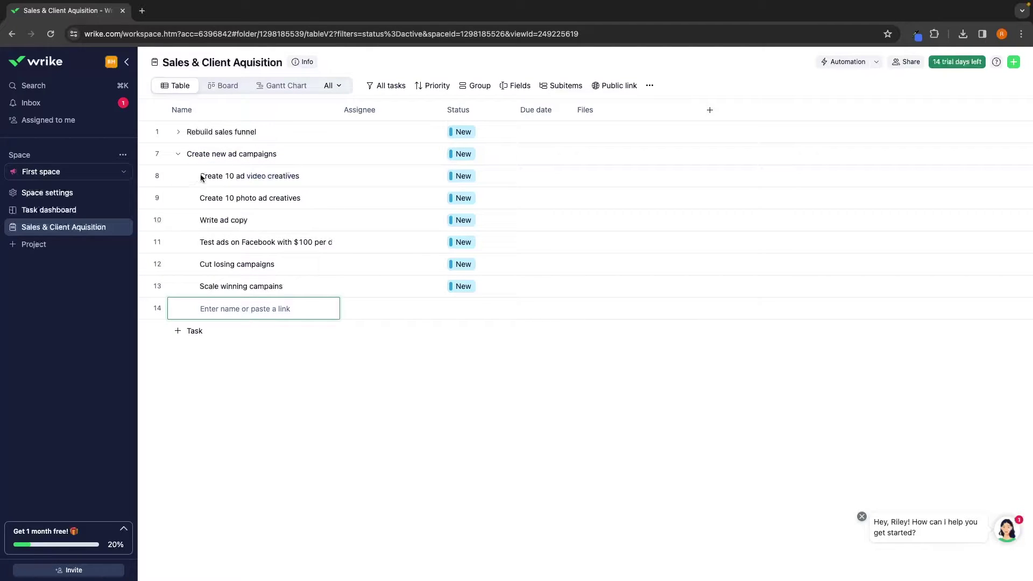
pyautogui.press('Escape')
pyautogui.click(178, 154)
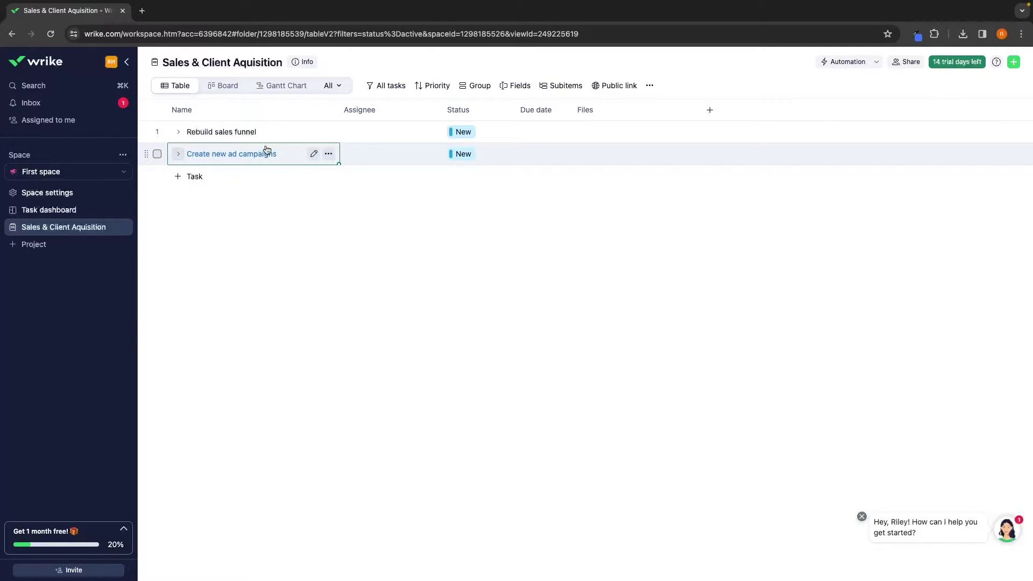
pyautogui.click(178, 133)
pyautogui.click(178, 132)
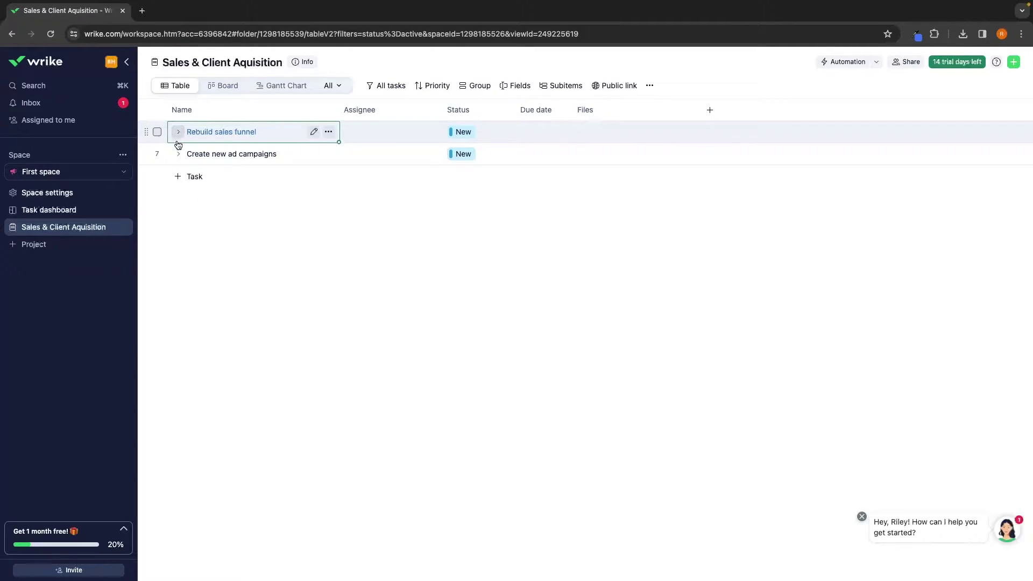
pyautogui.click(178, 153)
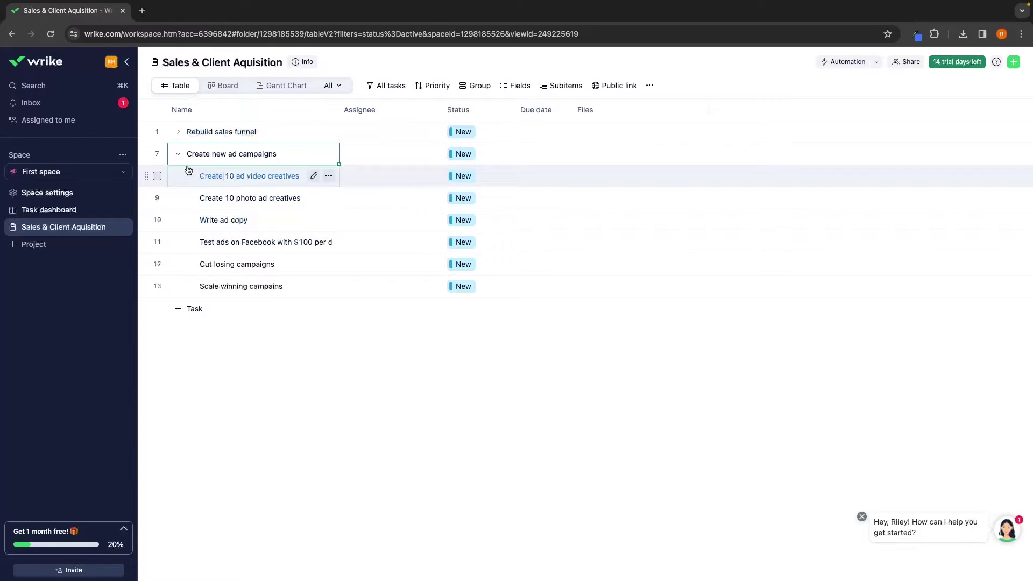
pyautogui.click(178, 154)
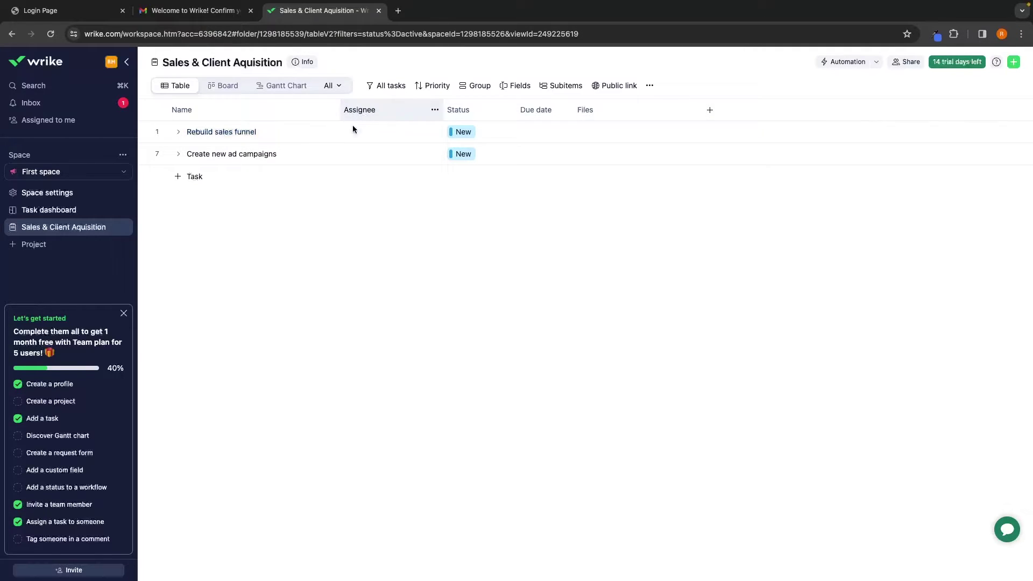
# Assign one teammate to Rebuild sales funnel and a different one to Create new ad campaigns
pyautogui.click(376, 132)
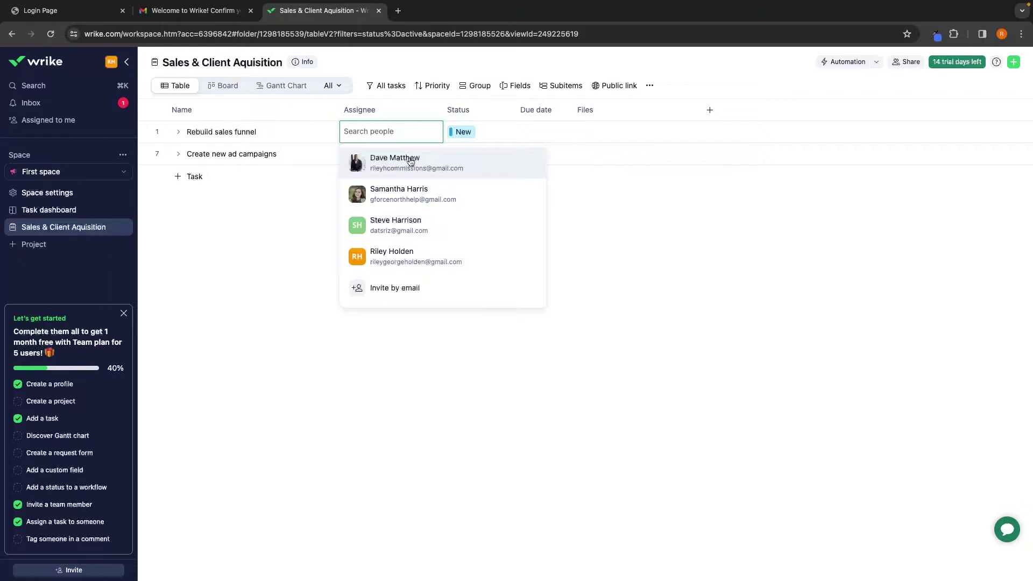
pyautogui.click(387, 162)
pyautogui.click(295, 195)
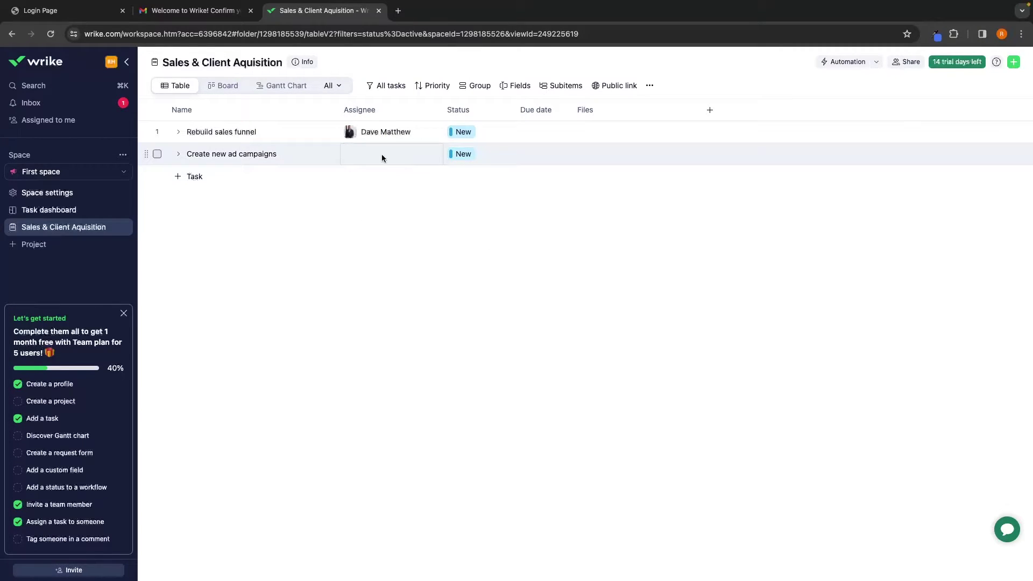
pyautogui.click(373, 154)
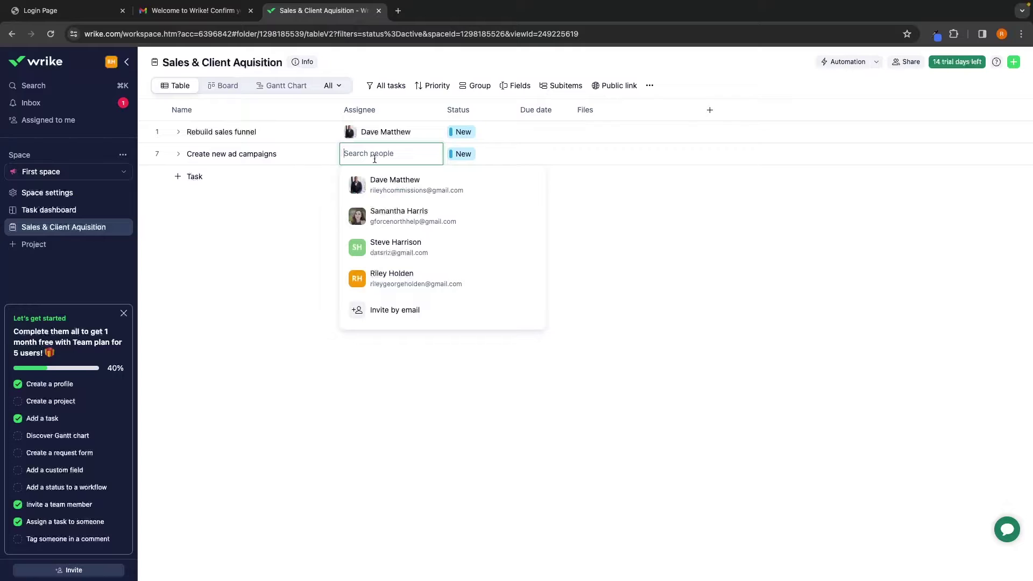
pyautogui.click(415, 216)
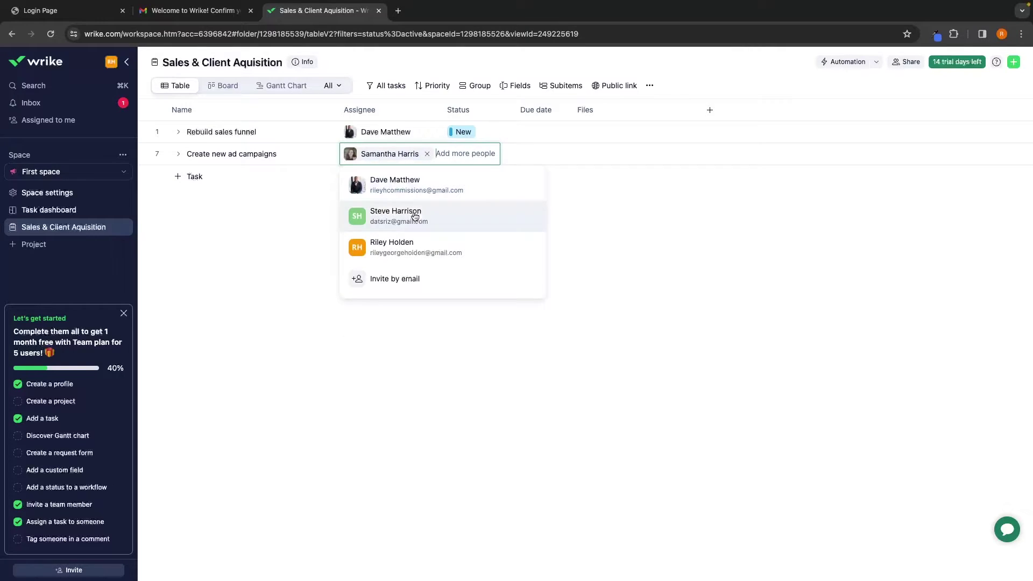
pyautogui.click(294, 198)
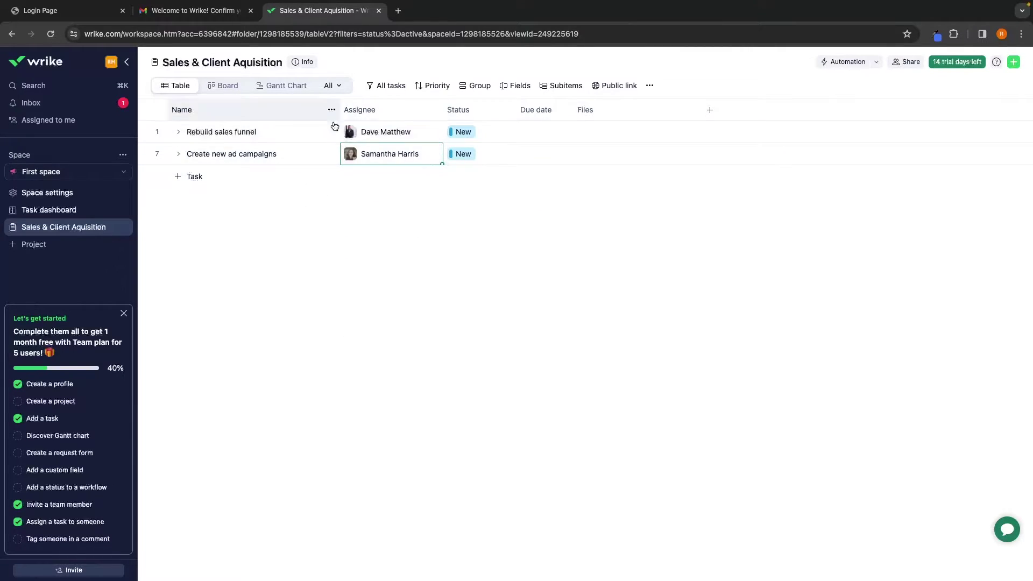
pyautogui.moveTo(377, 154)
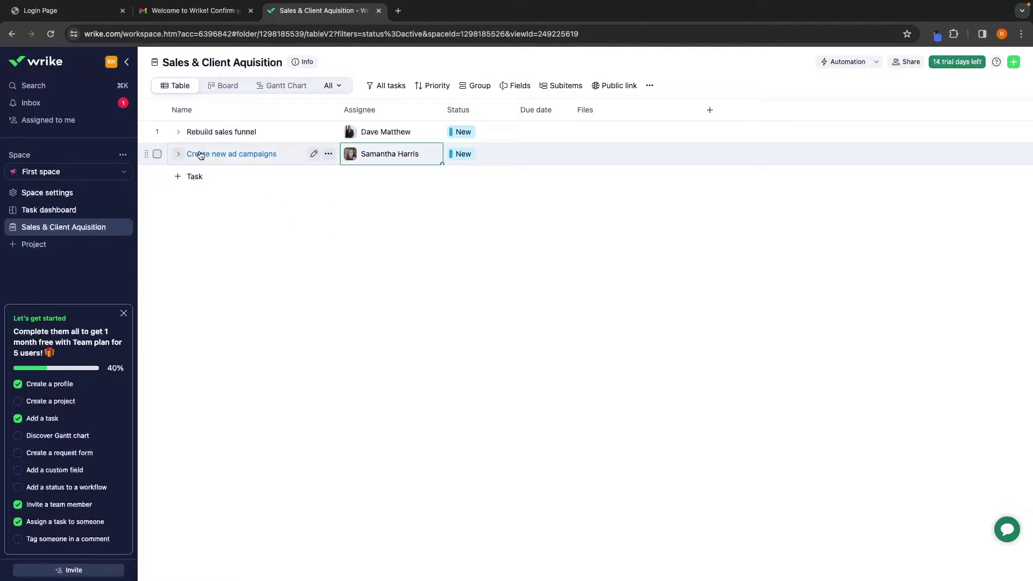
pyautogui.click(179, 155)
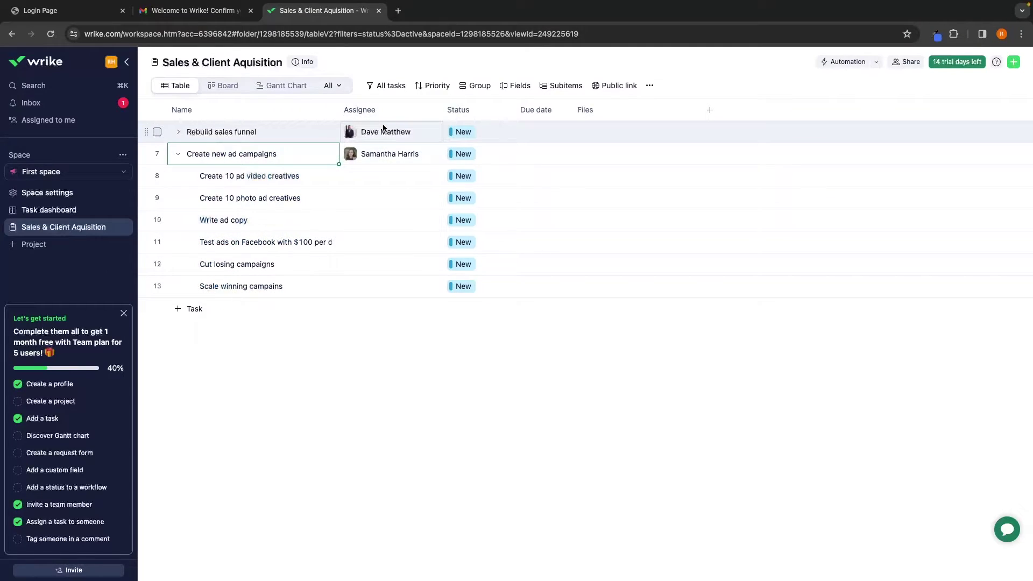
# Assign teammates to the video and photo ad-creative subitems, and add a second assignee to Create new ad campaigns
pyautogui.moveTo(382, 132)
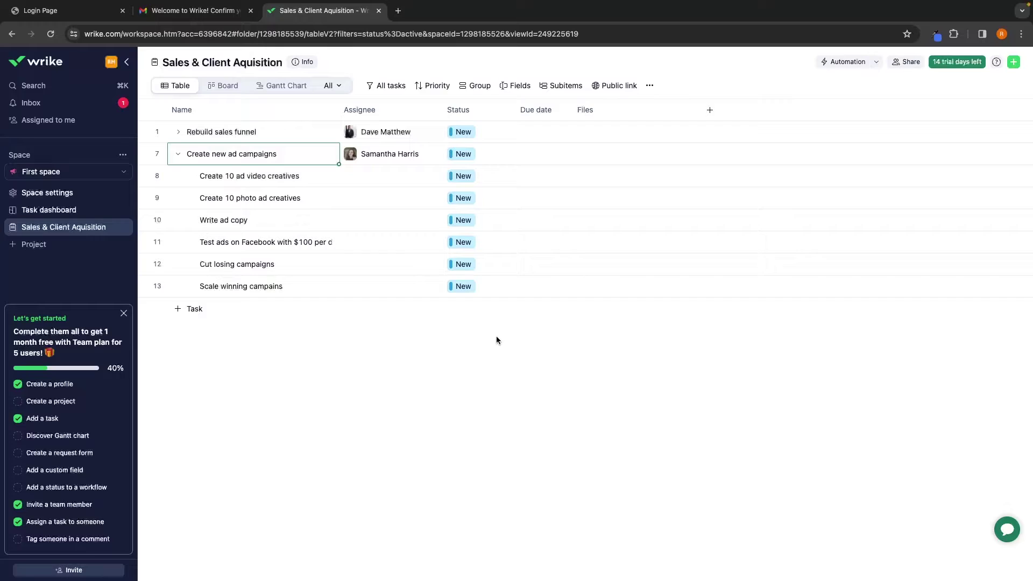
pyautogui.click(373, 178)
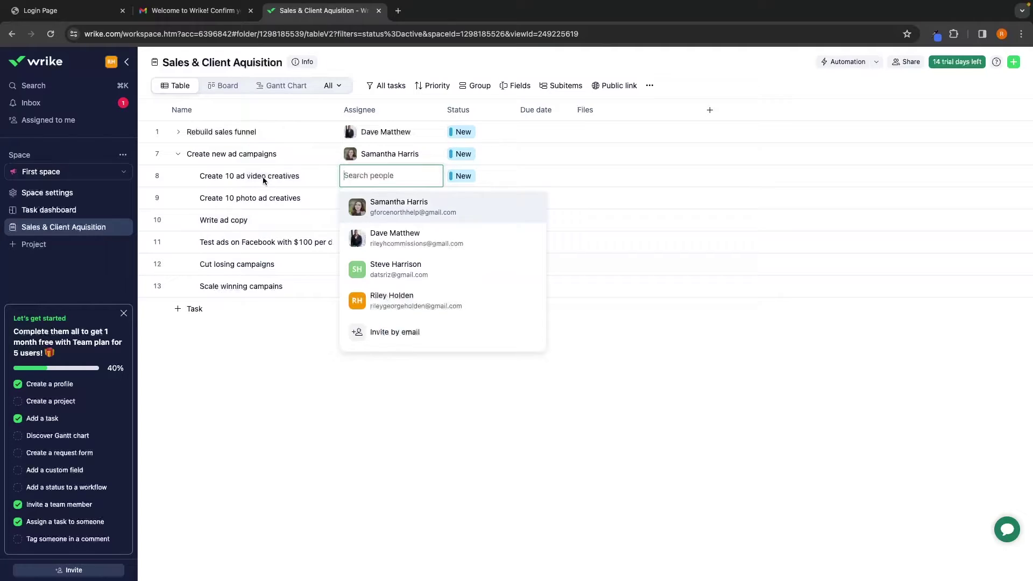
pyautogui.click(371, 202)
pyautogui.click(314, 177)
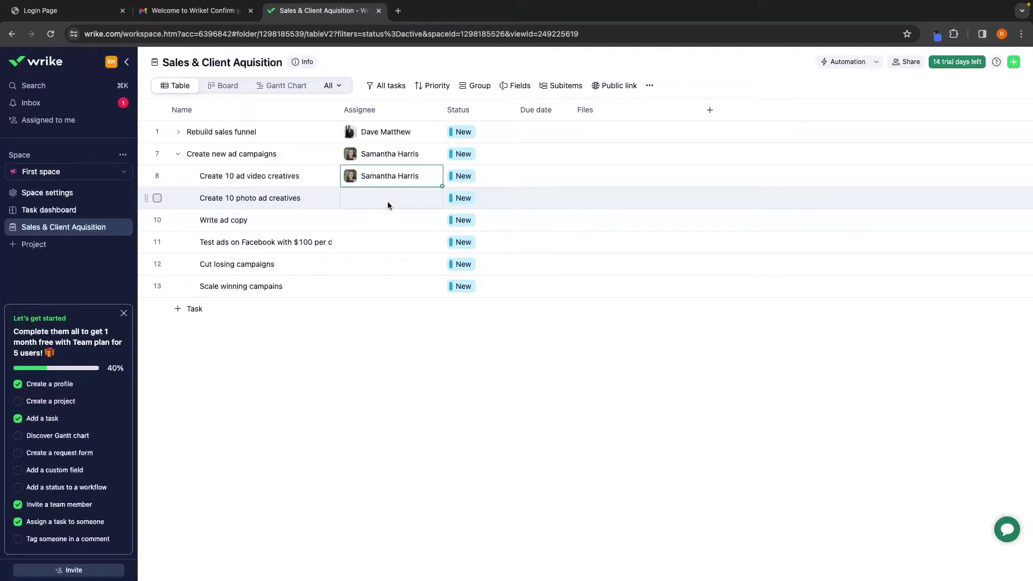
pyautogui.click(371, 195)
pyautogui.click(386, 255)
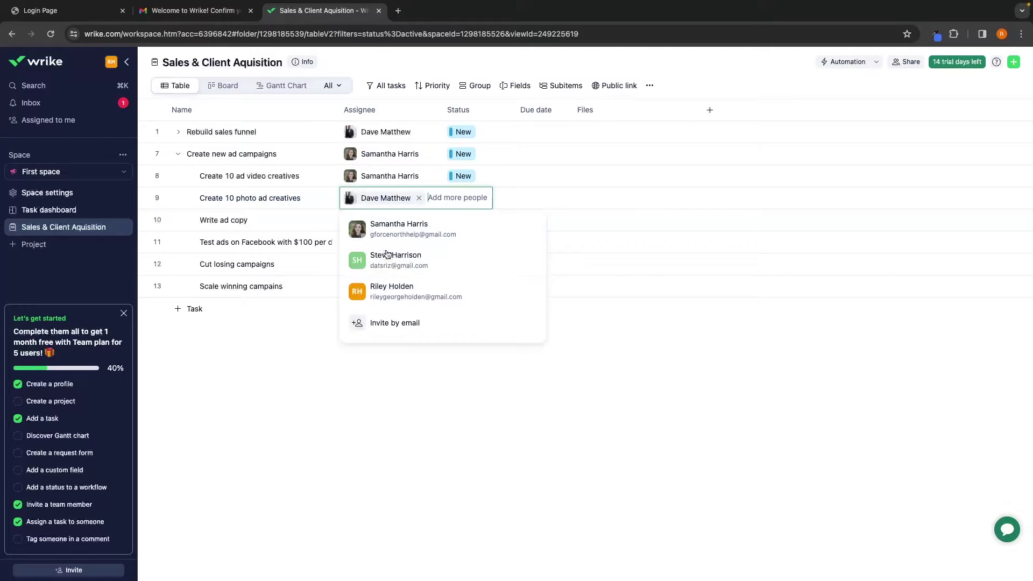
pyautogui.click(294, 311)
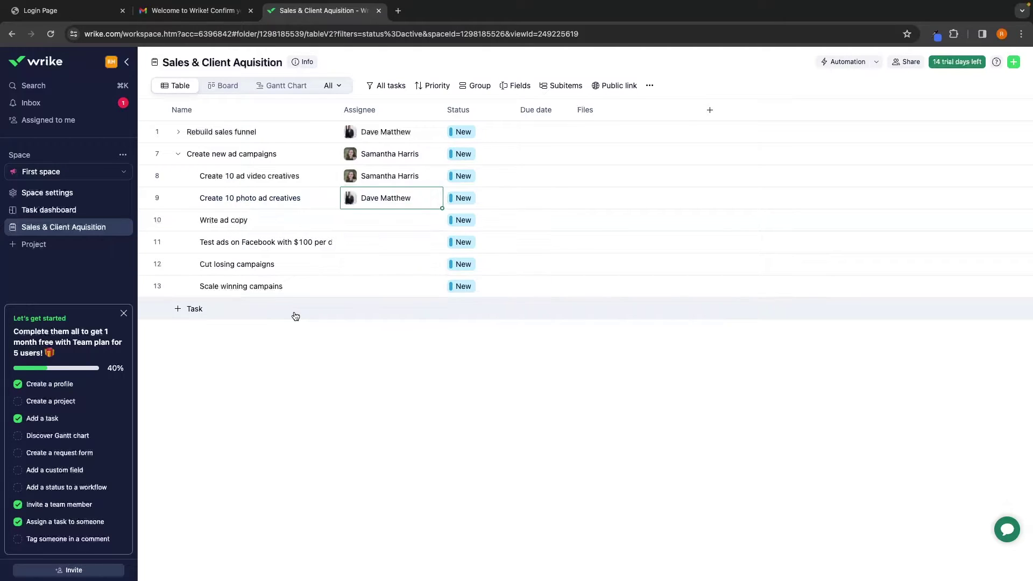
pyautogui.click(389, 155)
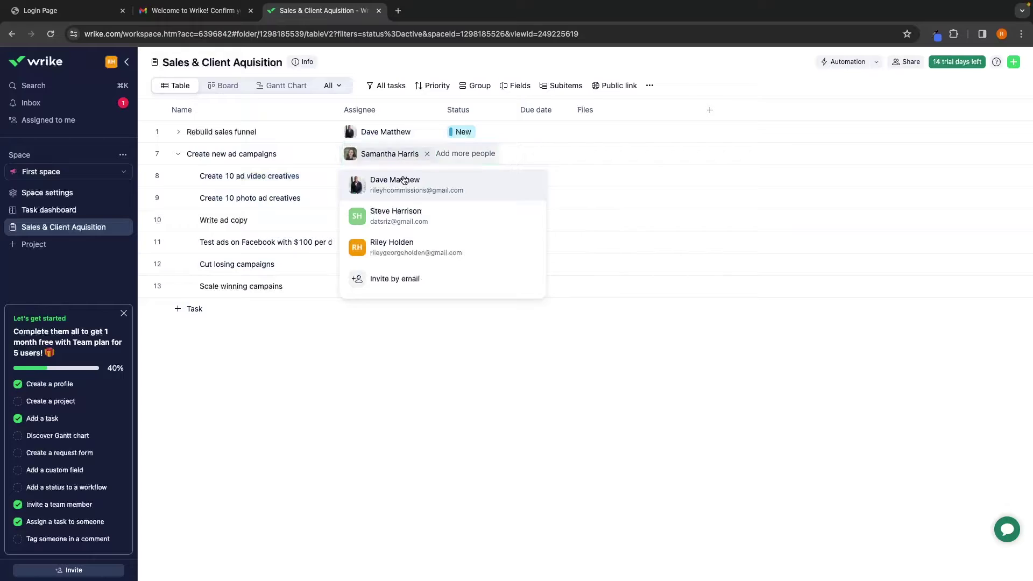
pyautogui.click(404, 180)
pyautogui.click(514, 330)
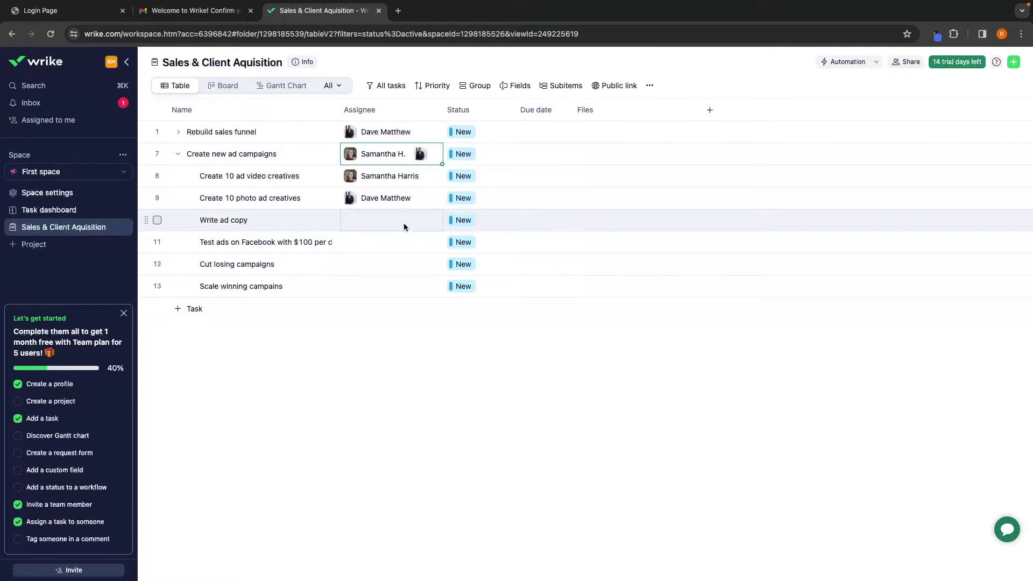
# Assign teammates to the Write ad copy and Facebook ads test subitems, then collapse the task
pyautogui.click(386, 218)
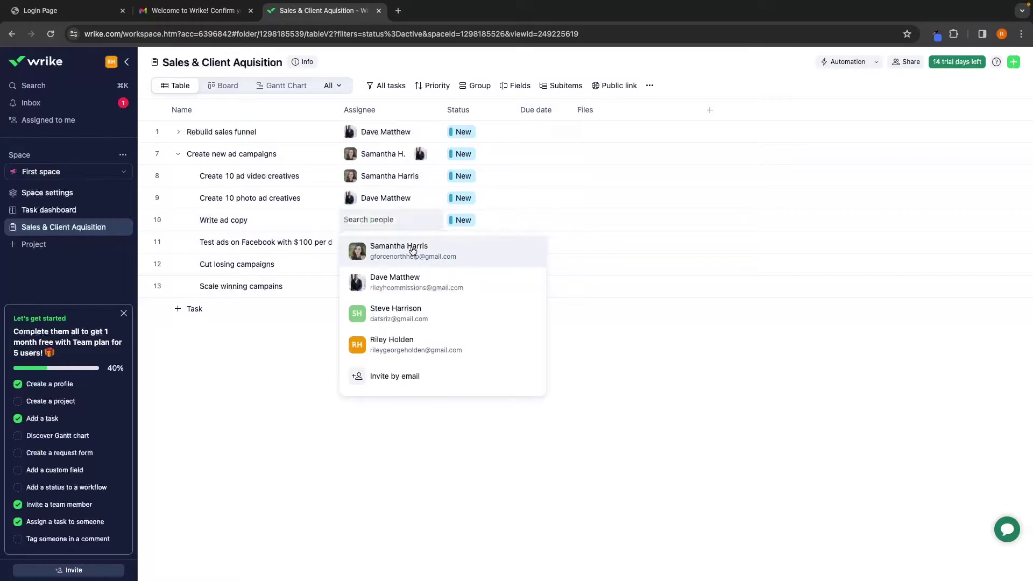
pyautogui.click(412, 251)
pyautogui.click(371, 247)
pyautogui.click(371, 246)
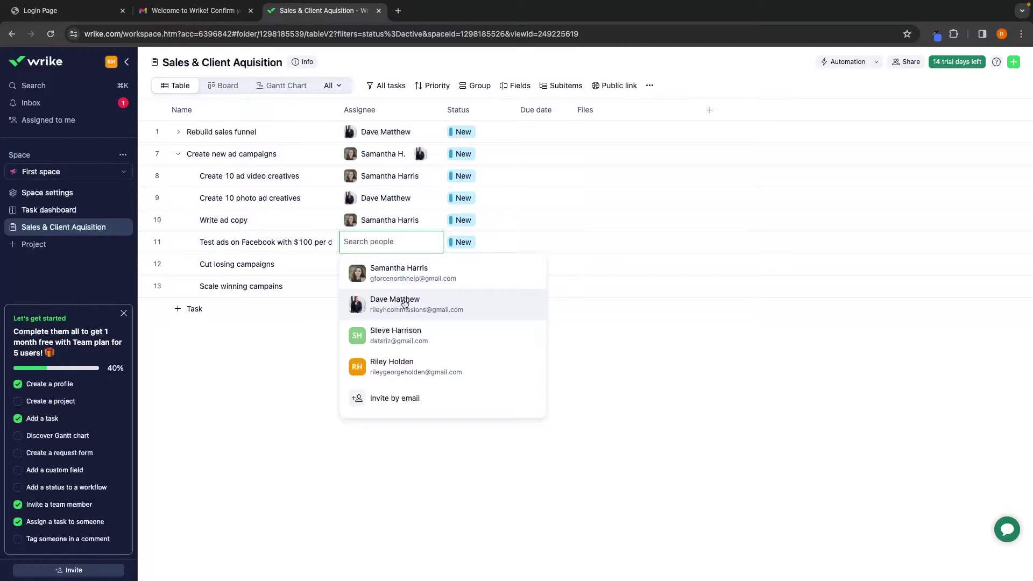
pyautogui.click(404, 304)
pyautogui.click(281, 361)
pyautogui.click(177, 154)
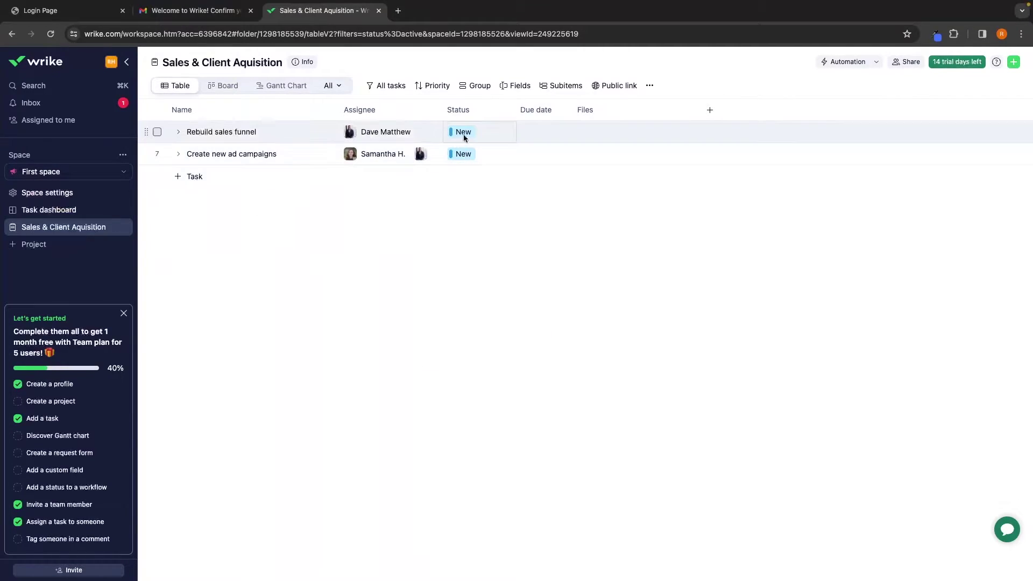
# Open Edit workflow from the New status dropdown of Rebuild sales funnel
pyautogui.click(460, 133)
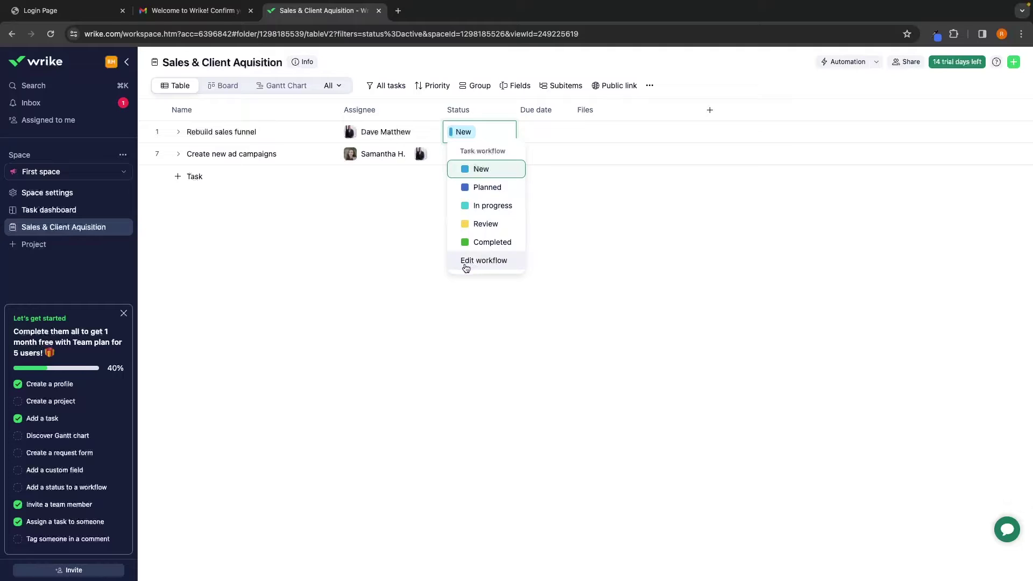
pyautogui.click(486, 260)
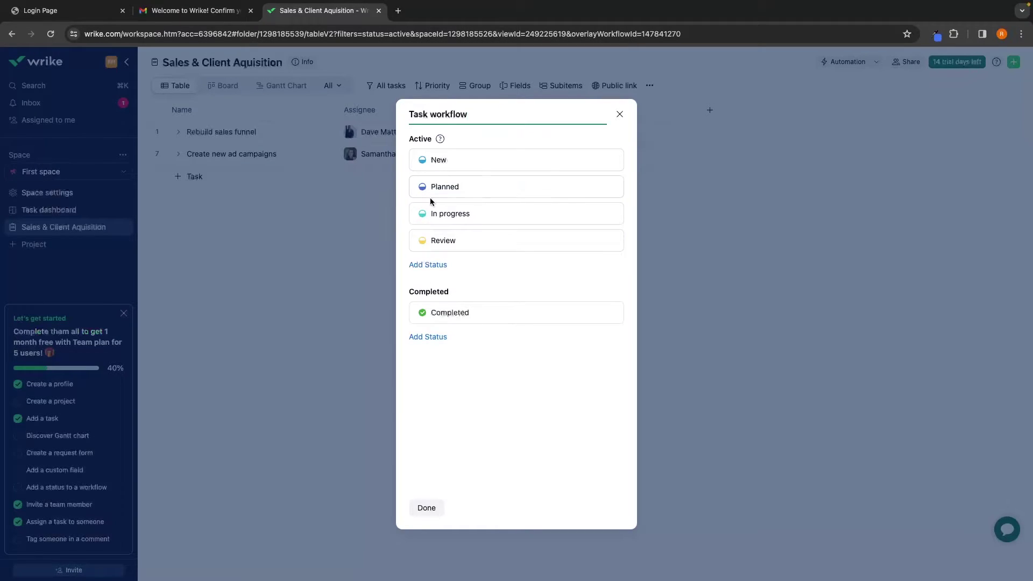
# Add a new Testing active status to the workflow and color it yellow
pyautogui.click(429, 265)
pyautogui.write('Testing')
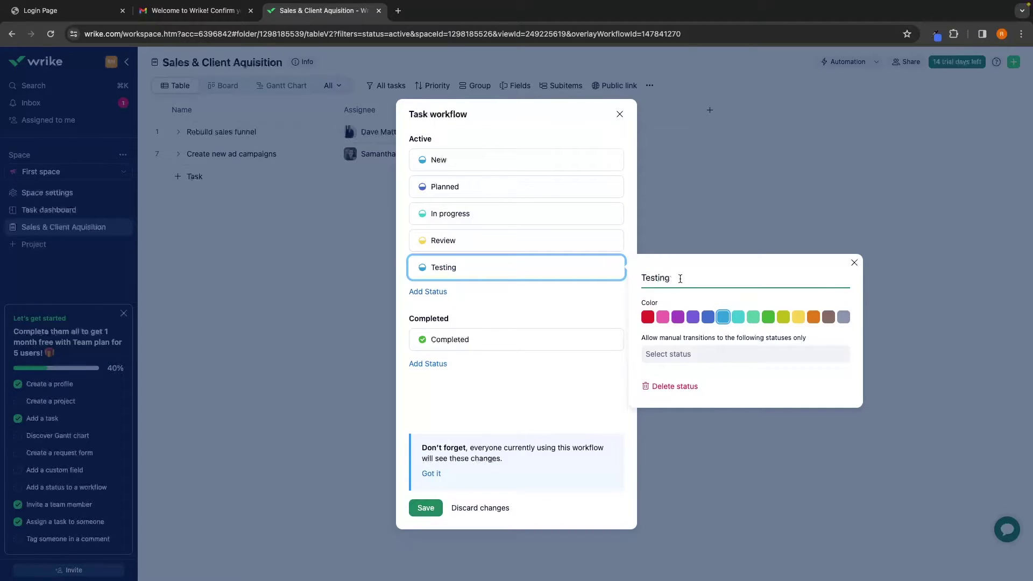
pyautogui.click(798, 317)
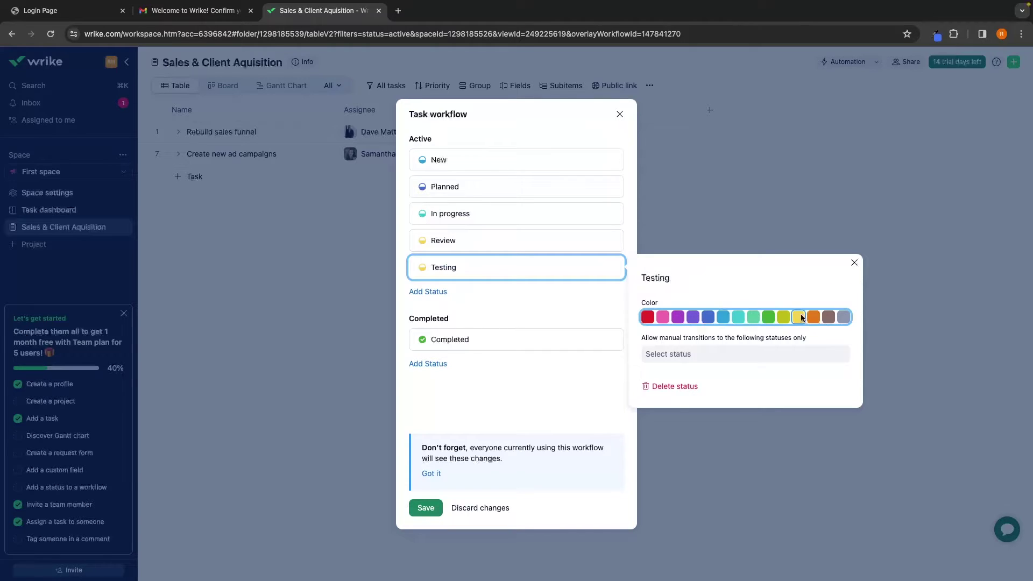
# Recolor the Review status purple and save the task workflow
pyautogui.click(499, 240)
pyautogui.click(678, 291)
pyautogui.click(537, 295)
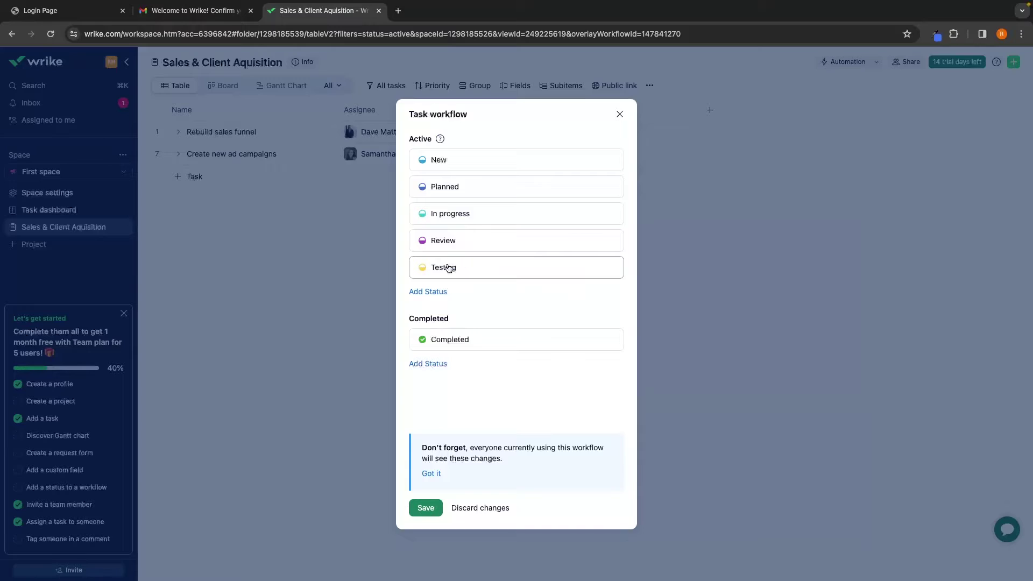
pyautogui.click(424, 508)
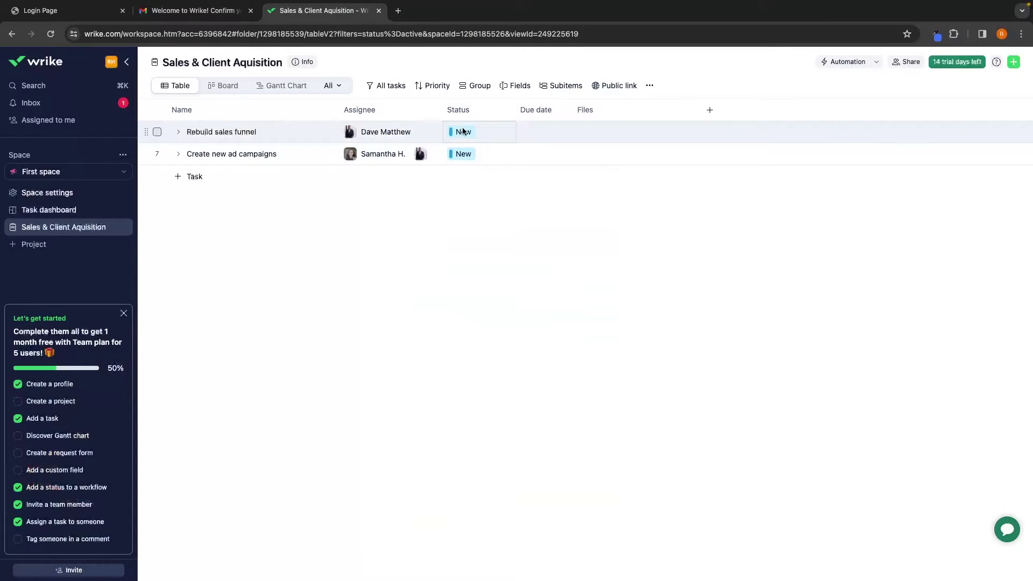
pyautogui.click(464, 134)
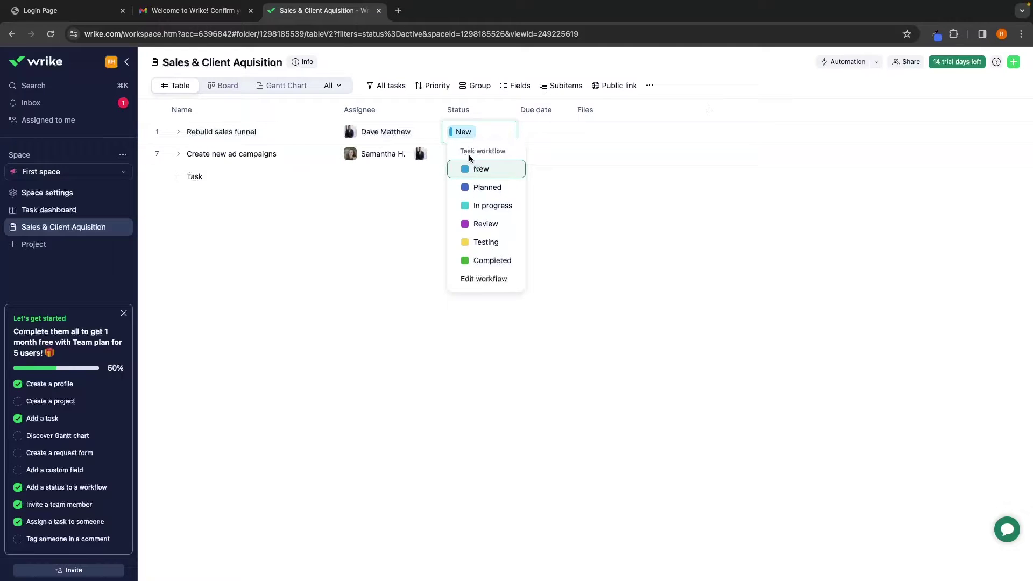
# Expand Rebuild sales funnel and set its status to In progress
pyautogui.press('Escape')
pyautogui.click(178, 132)
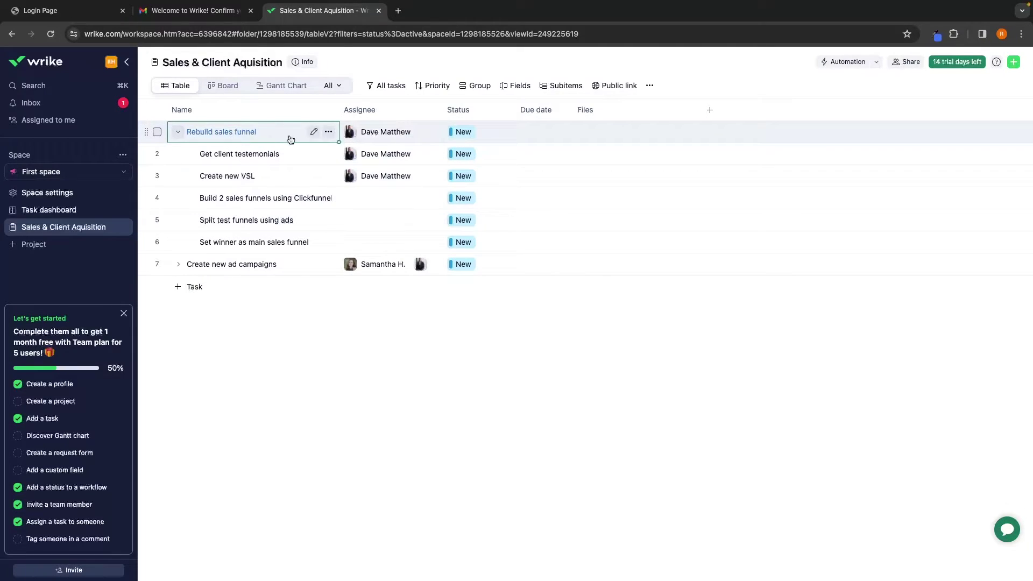
pyautogui.click(458, 133)
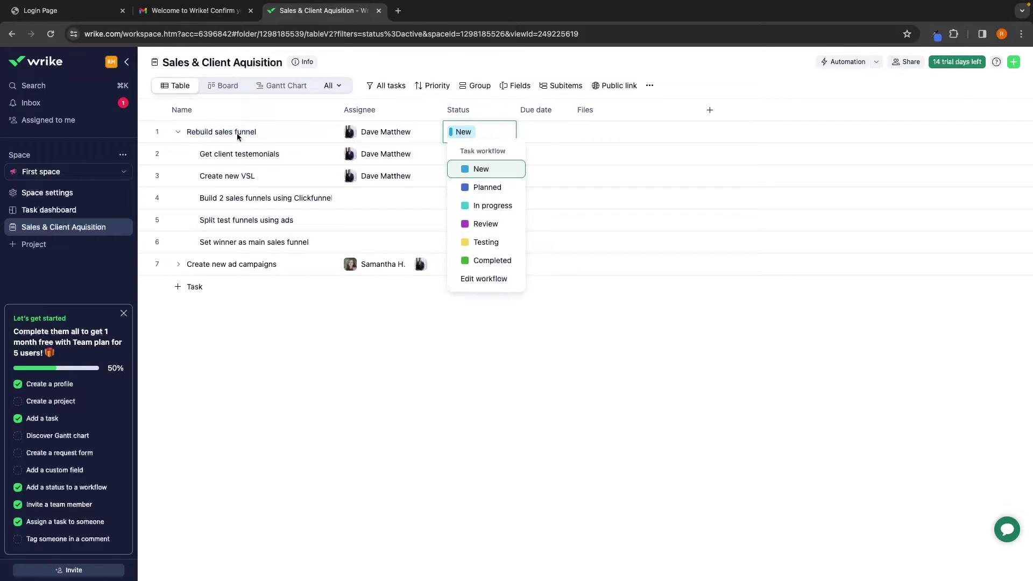
pyautogui.click(484, 207)
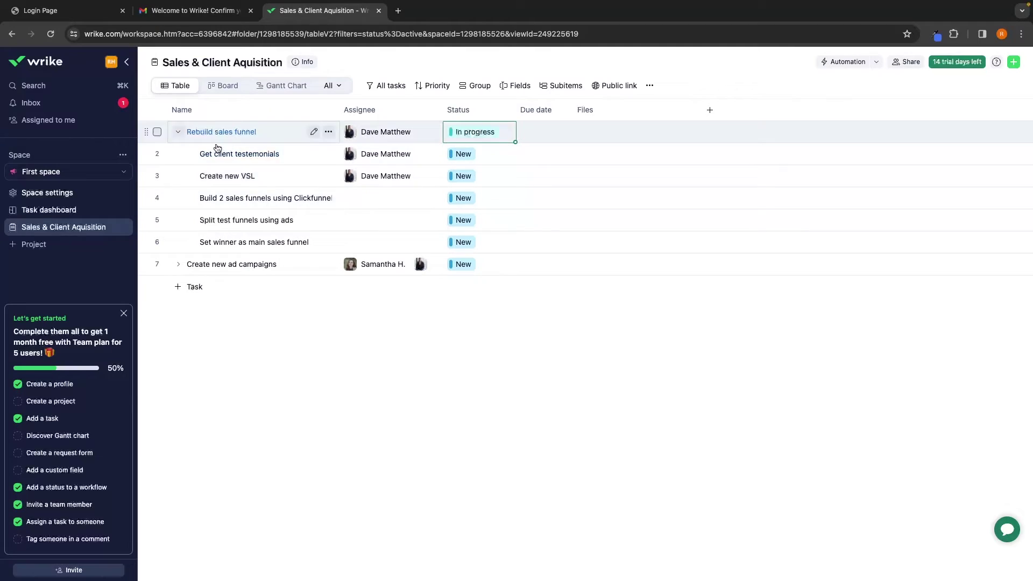
# Mark Get client testemonials and Create new VSL Completed, and the row 4 subtask In progress
pyautogui.click(462, 155)
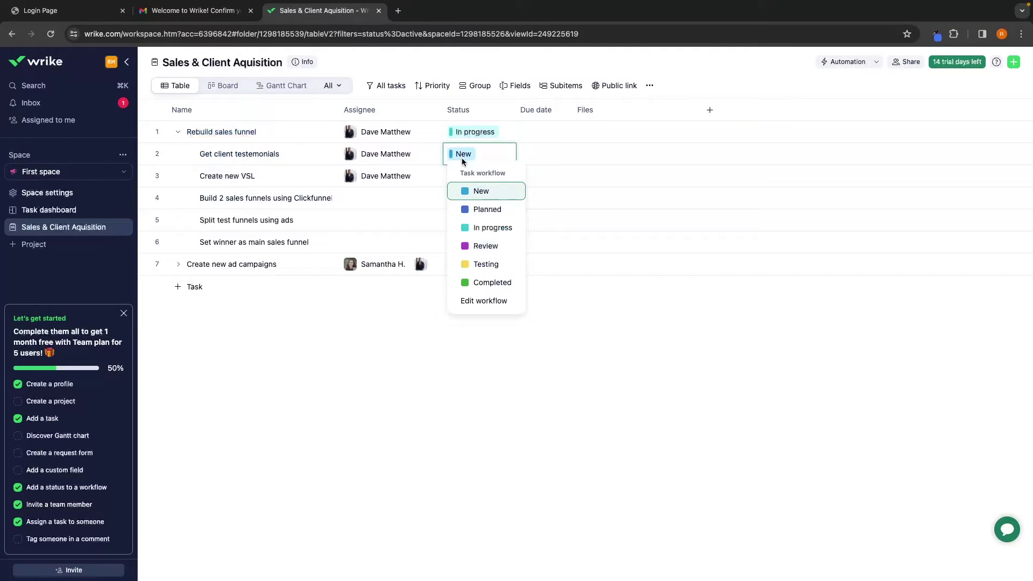
pyautogui.click(487, 282)
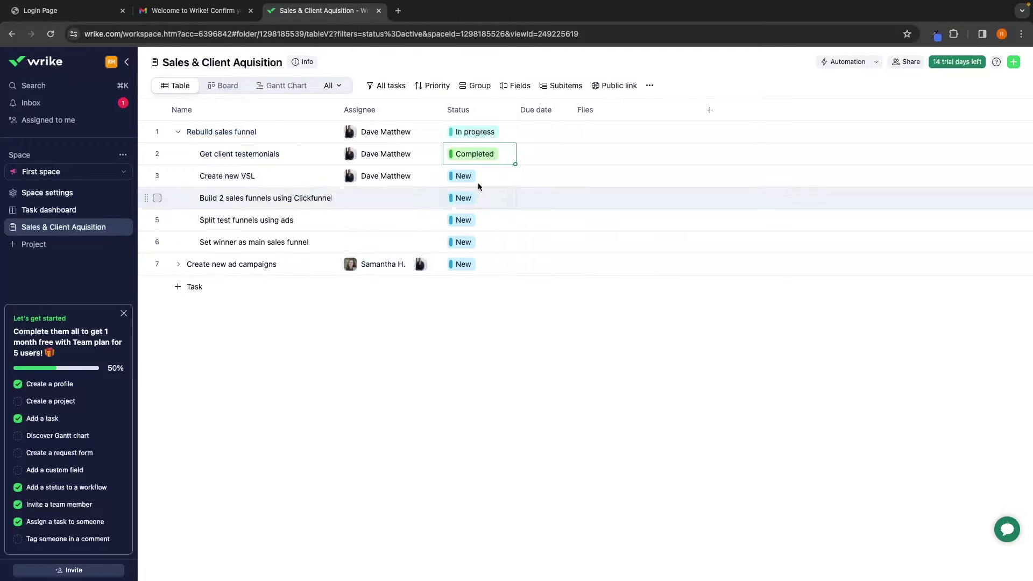
pyautogui.click(453, 177)
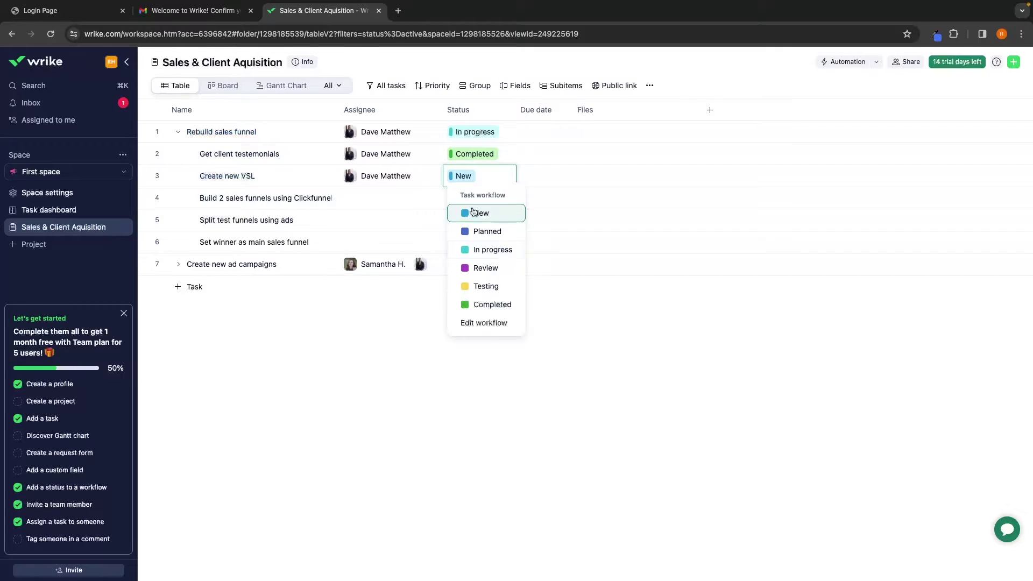
pyautogui.click(479, 301)
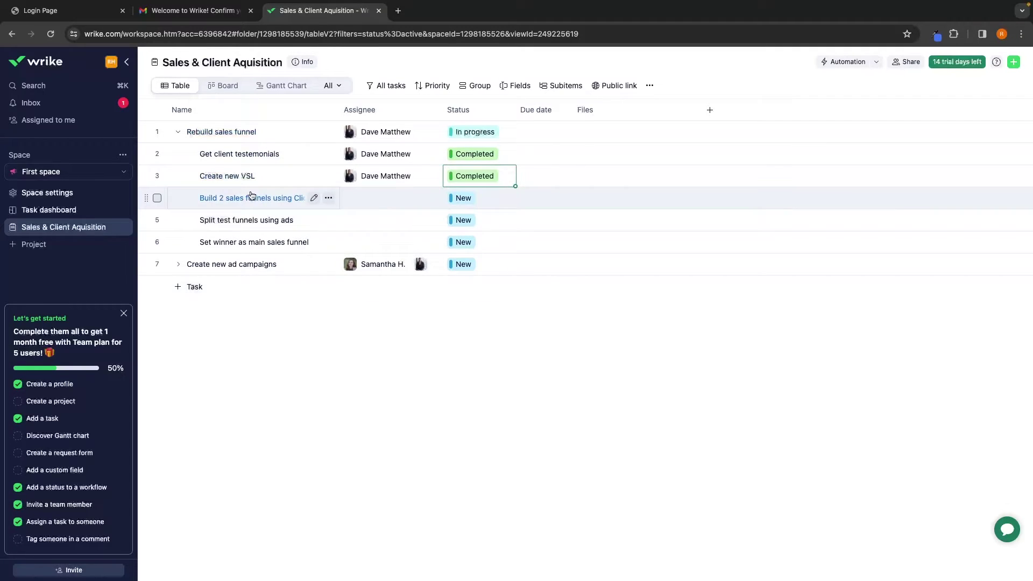
pyautogui.click(463, 199)
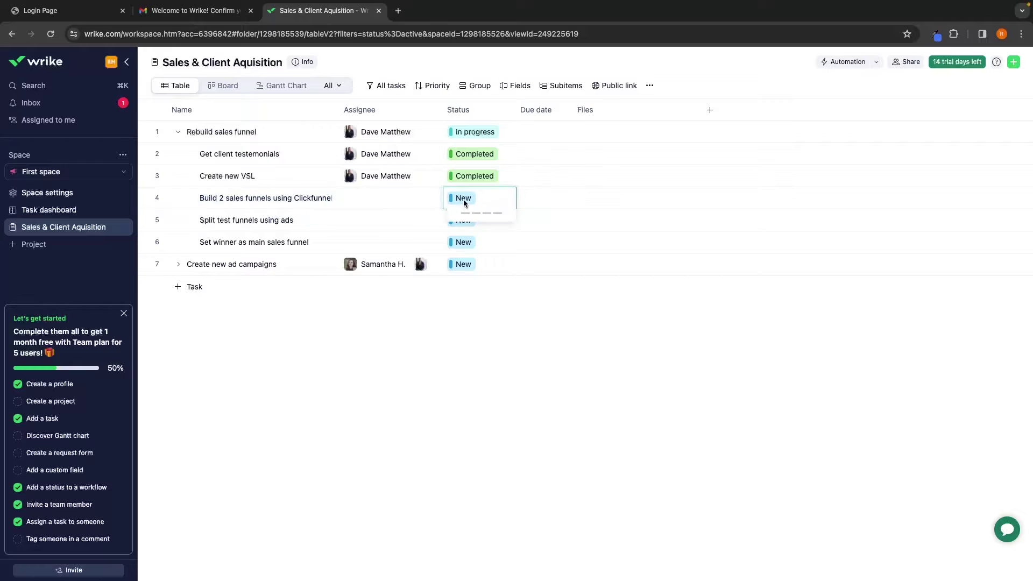
pyautogui.click(486, 271)
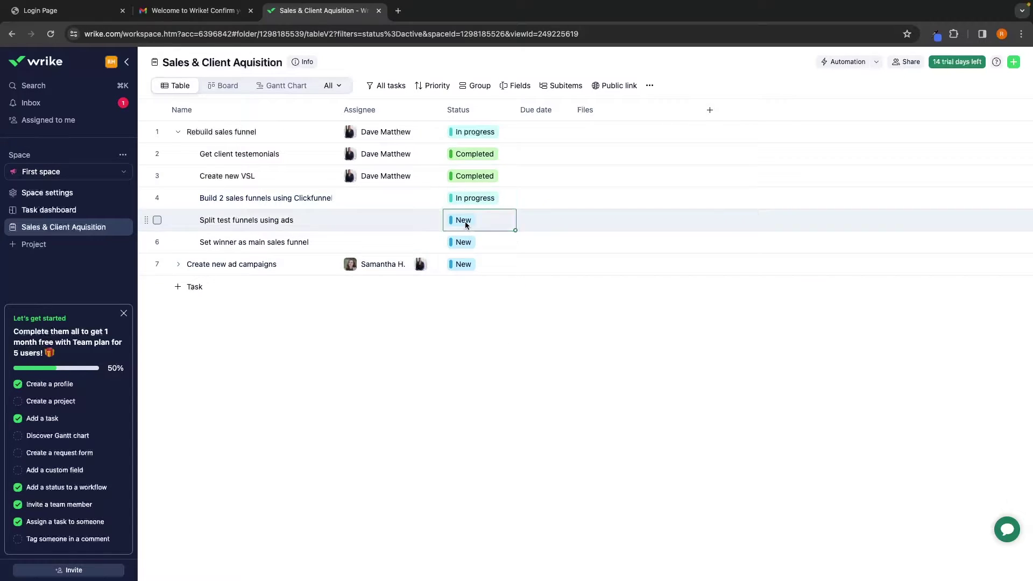
# Set Split test funnels using ads and Set winner as main sales funnel to Planned
pyautogui.click(465, 222)
pyautogui.click(486, 275)
pyautogui.click(473, 244)
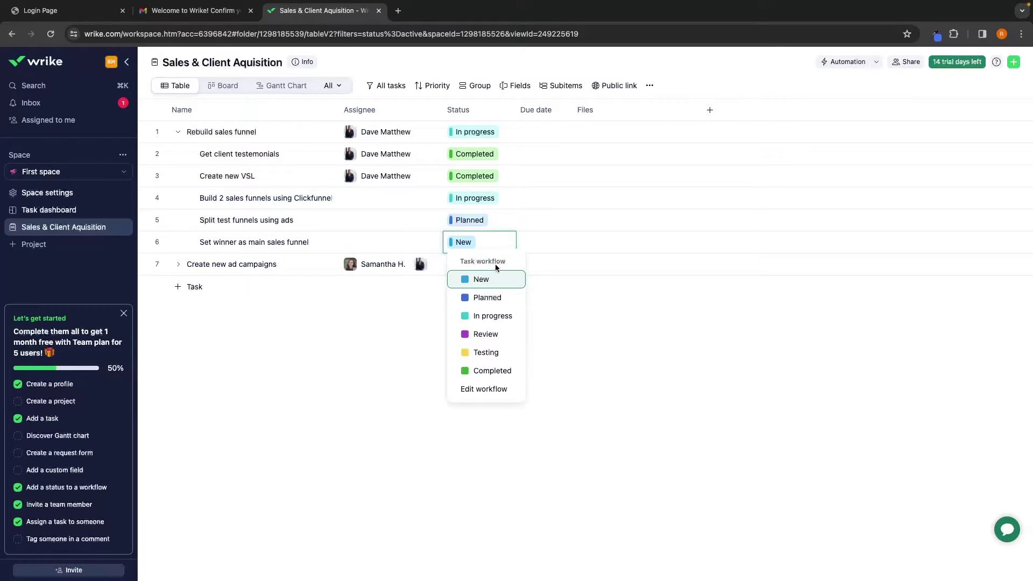
pyautogui.click(487, 296)
pyautogui.click(536, 312)
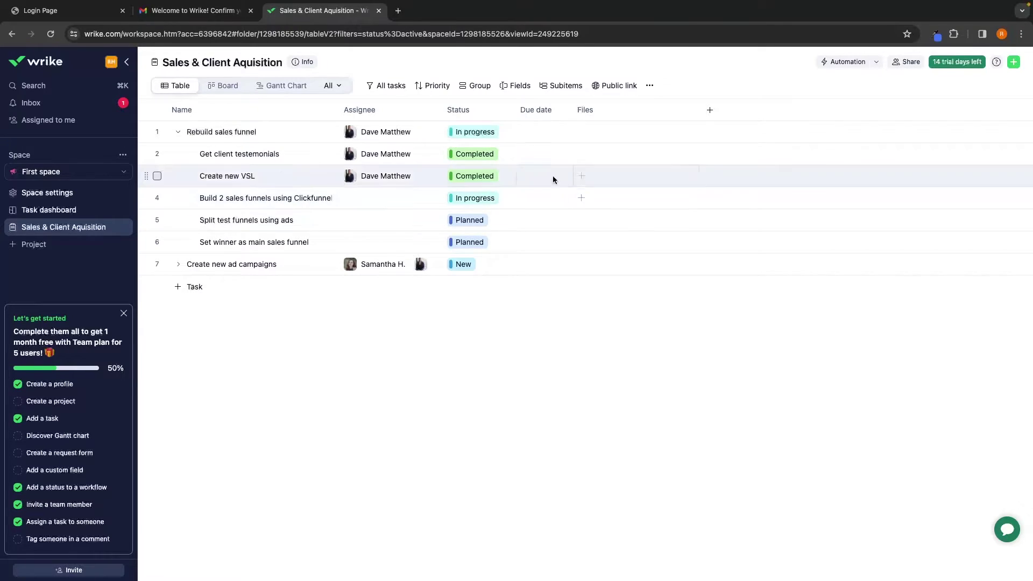
pyautogui.click(178, 132)
# Make Rebuild sales funnel due 29 February 2024
pyautogui.click(522, 130)
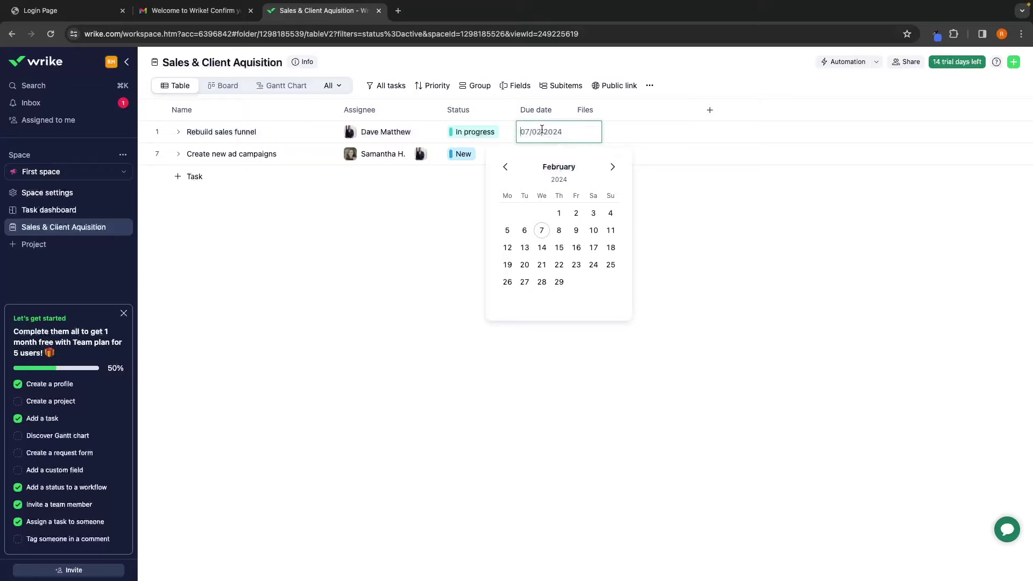
pyautogui.moveTo(1029, 2)
pyautogui.click(559, 282)
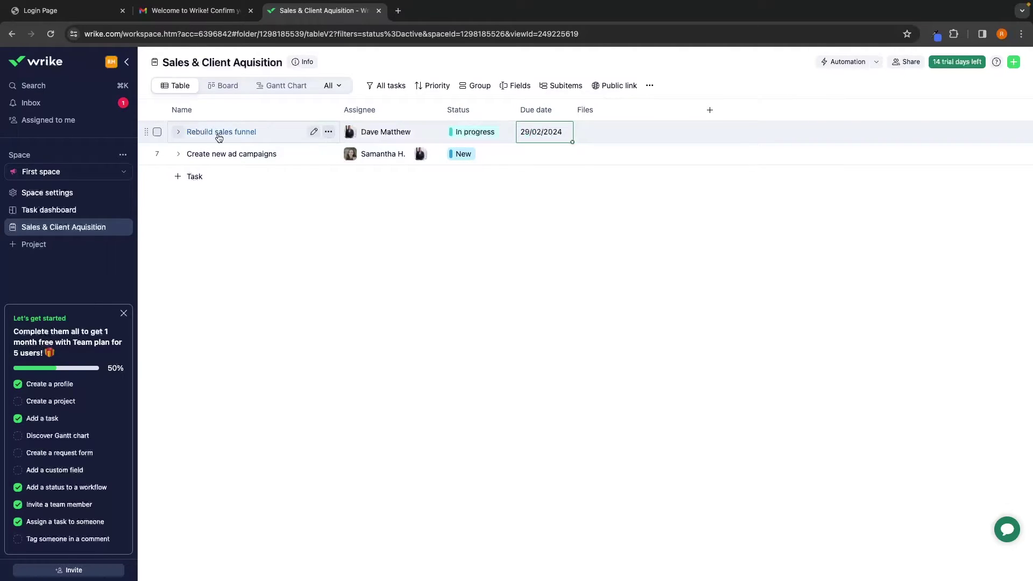
# Give the first three subtasks due dates of 9, 16 and 20 February
pyautogui.click(178, 131)
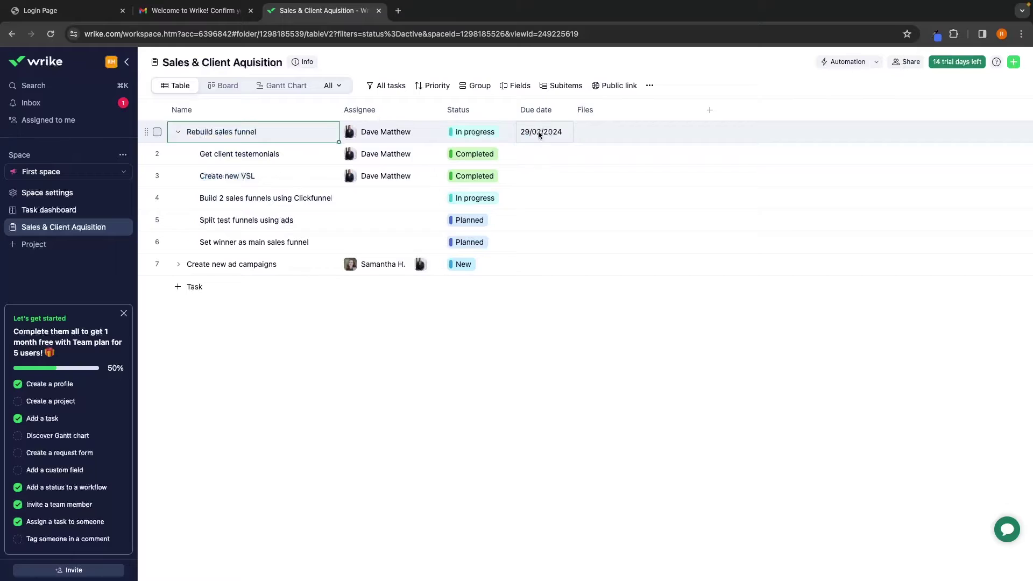
pyautogui.click(551, 145)
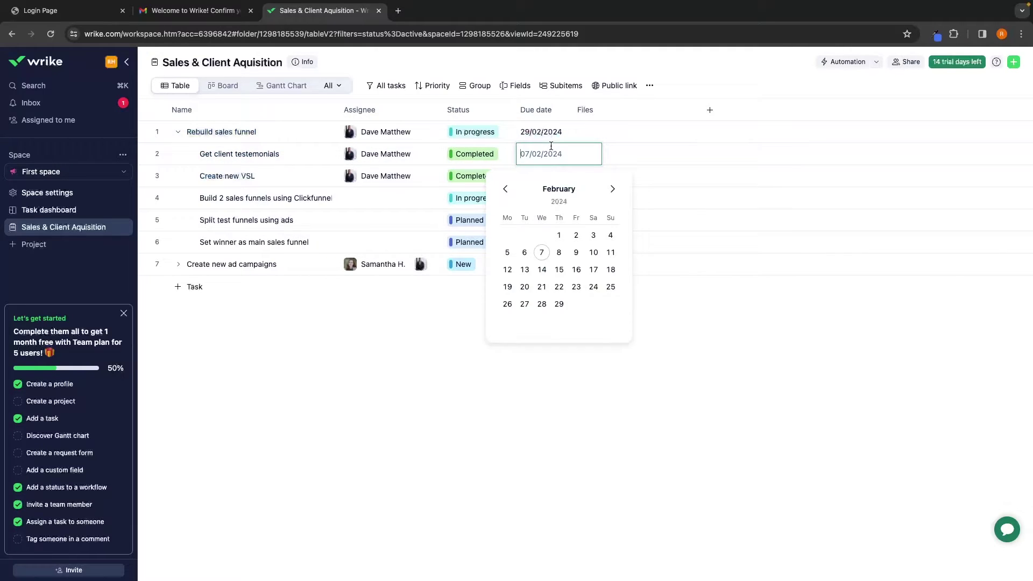
pyautogui.click(576, 253)
pyautogui.click(519, 176)
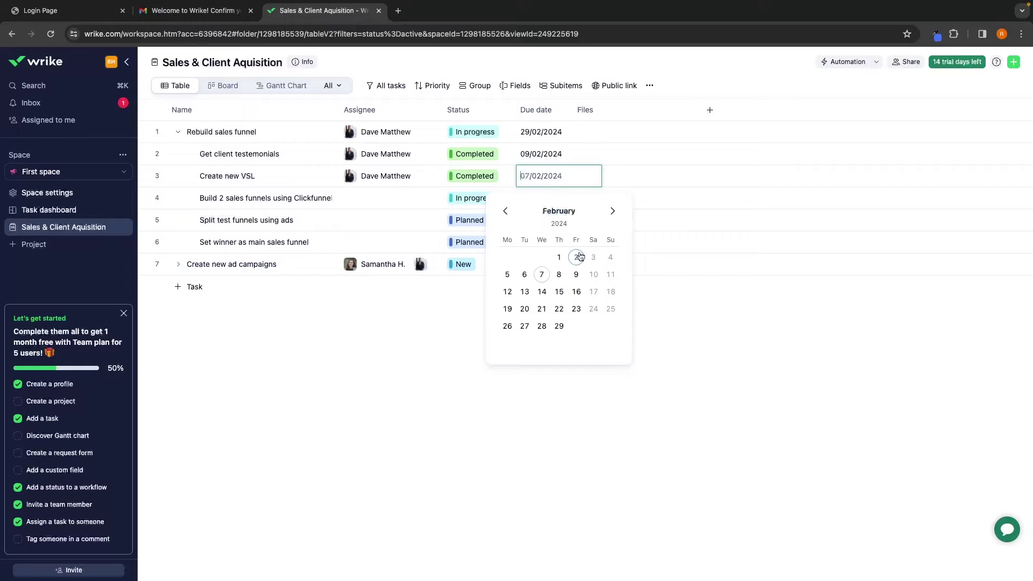
pyautogui.click(577, 292)
pyautogui.click(557, 198)
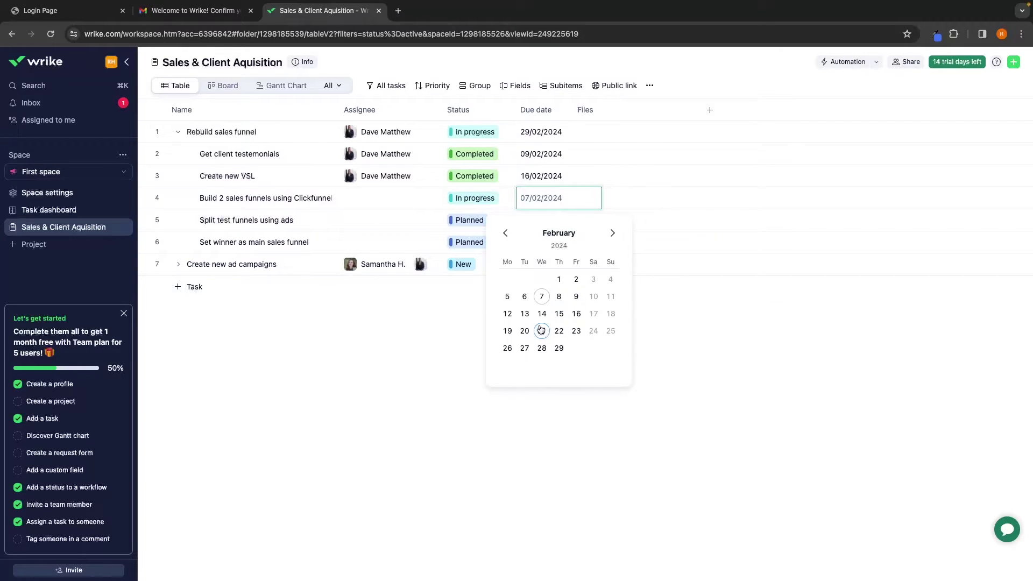
pyautogui.click(525, 331)
# Make the last two subtasks due 23 and 29 February, then view Rebuild sales funnel's file sources
pyautogui.click(536, 221)
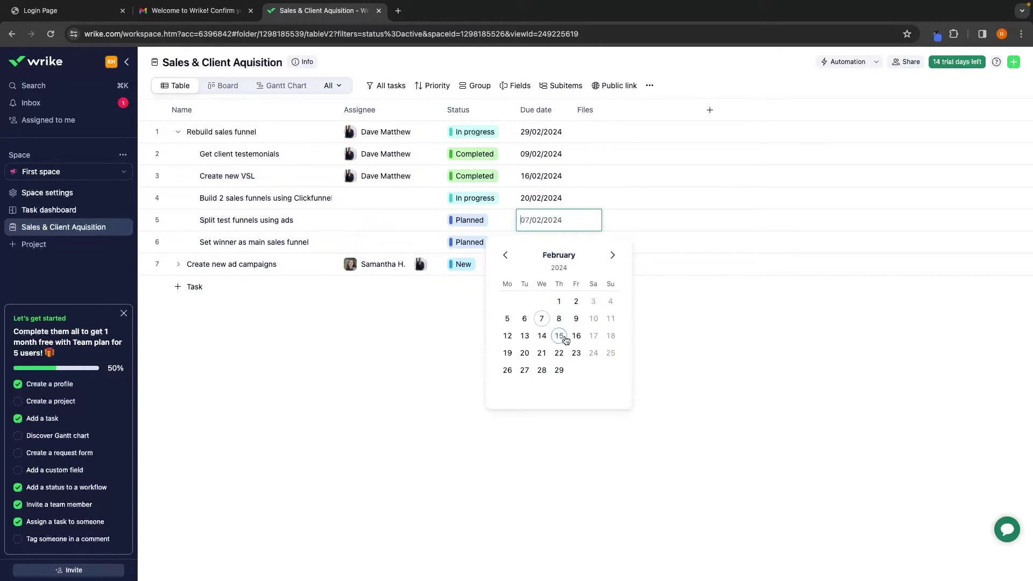
pyautogui.click(576, 352)
pyautogui.click(545, 242)
pyautogui.click(559, 392)
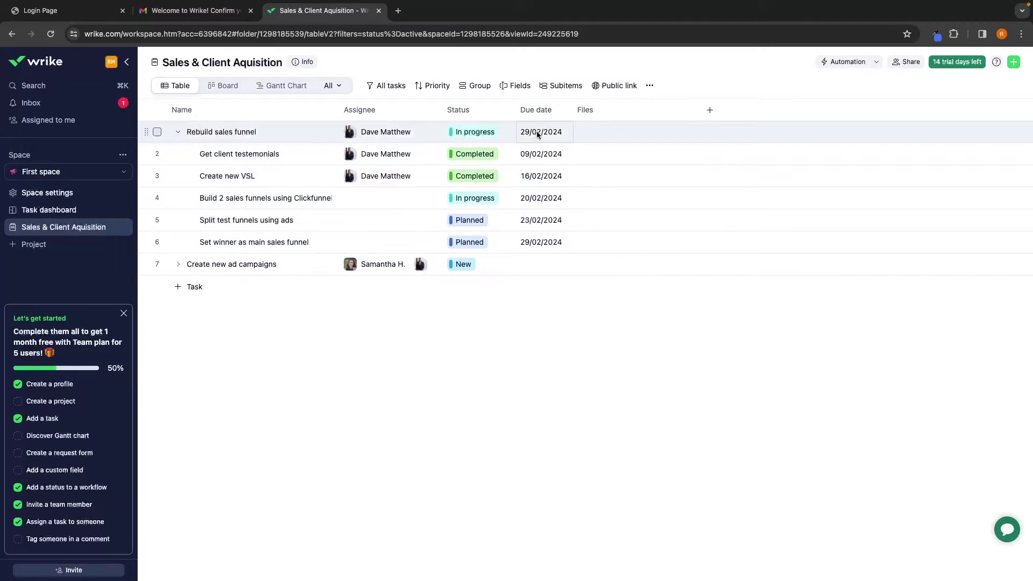
pyautogui.click(178, 132)
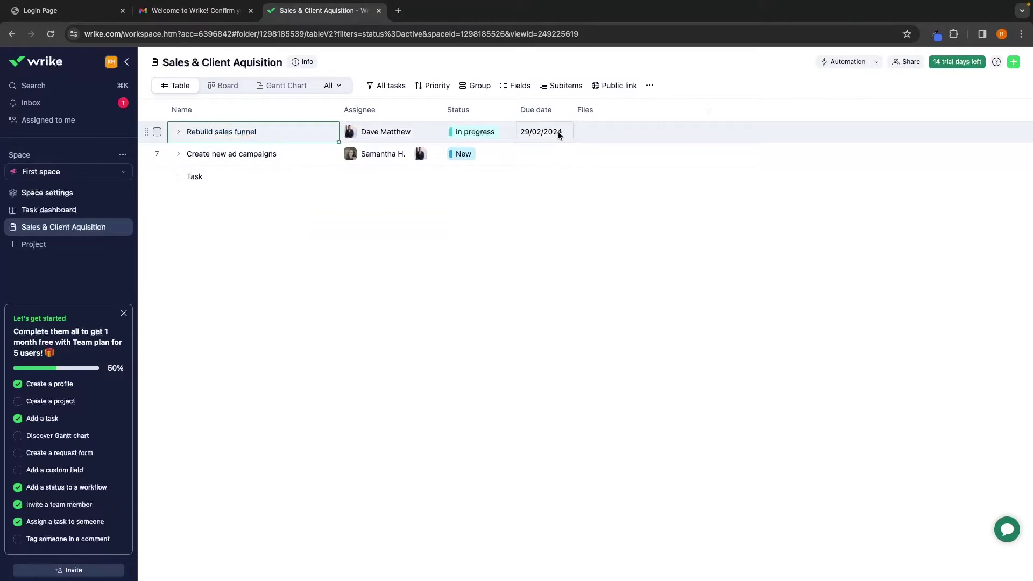
pyautogui.click(506, 192)
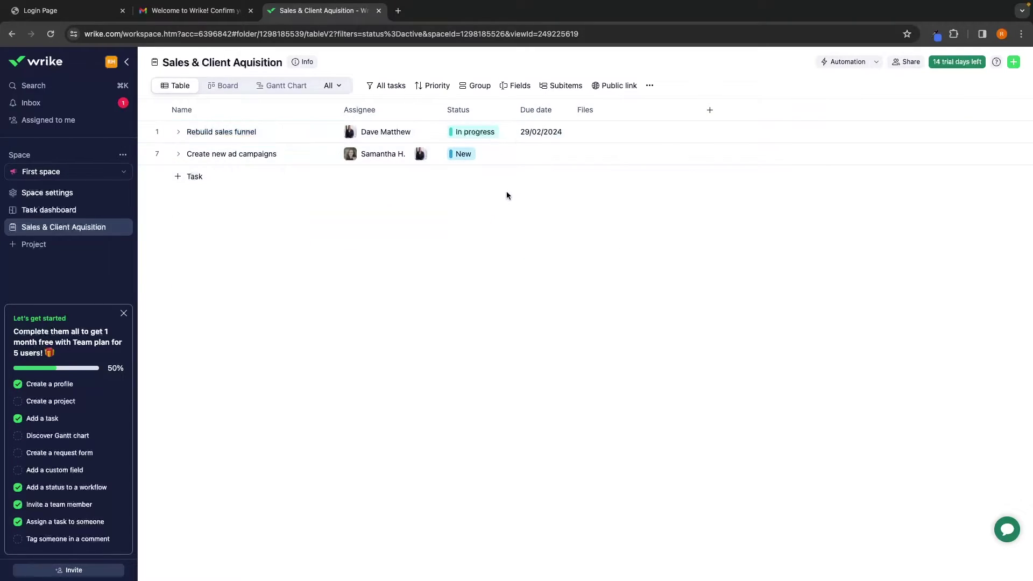
pyautogui.click(581, 134)
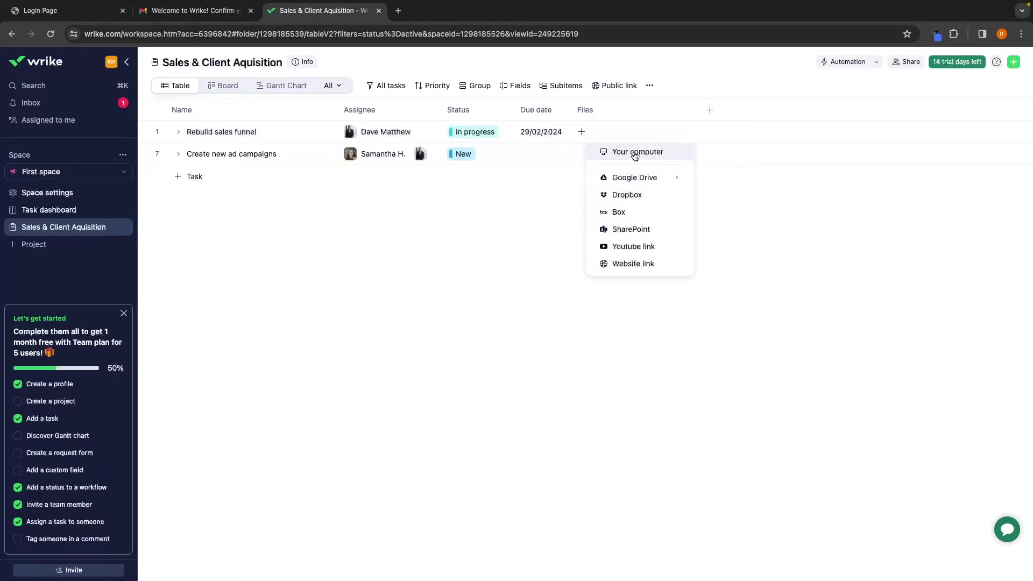
# Add a Start date column to the task table
pyautogui.click(709, 110)
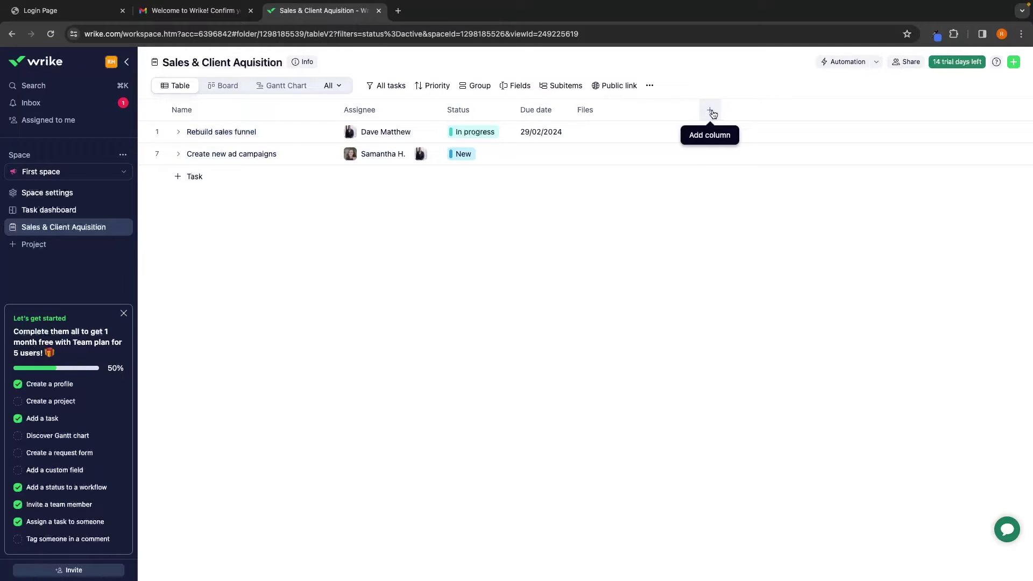
pyautogui.click(710, 113)
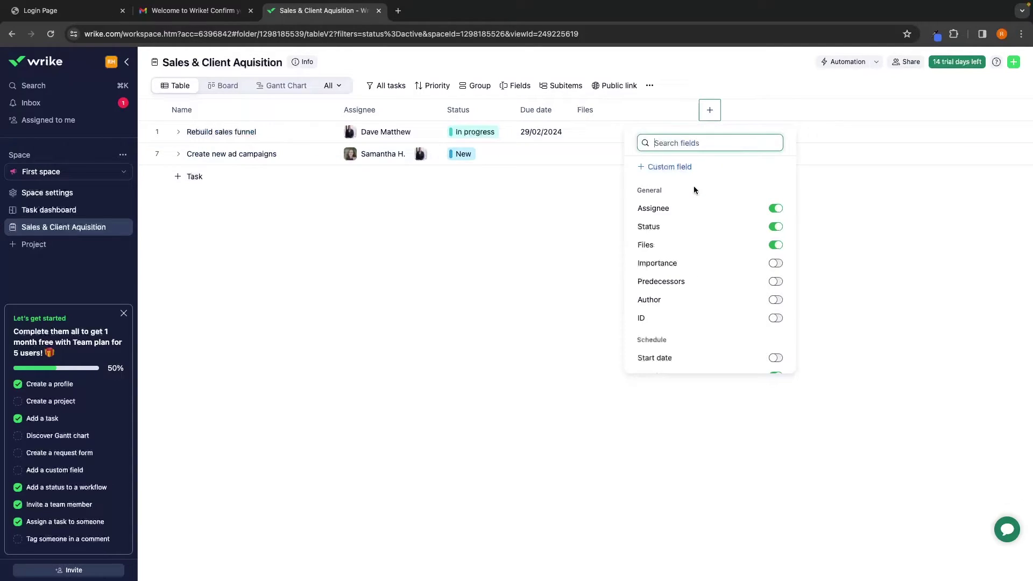
pyautogui.scroll(-5, 678, 228)
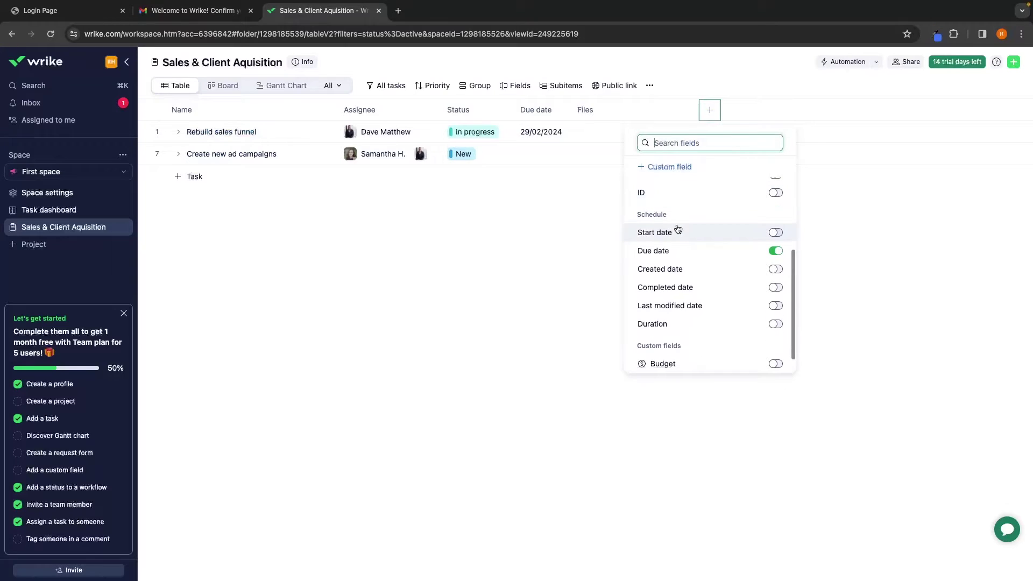
pyautogui.scroll(3, 677, 229)
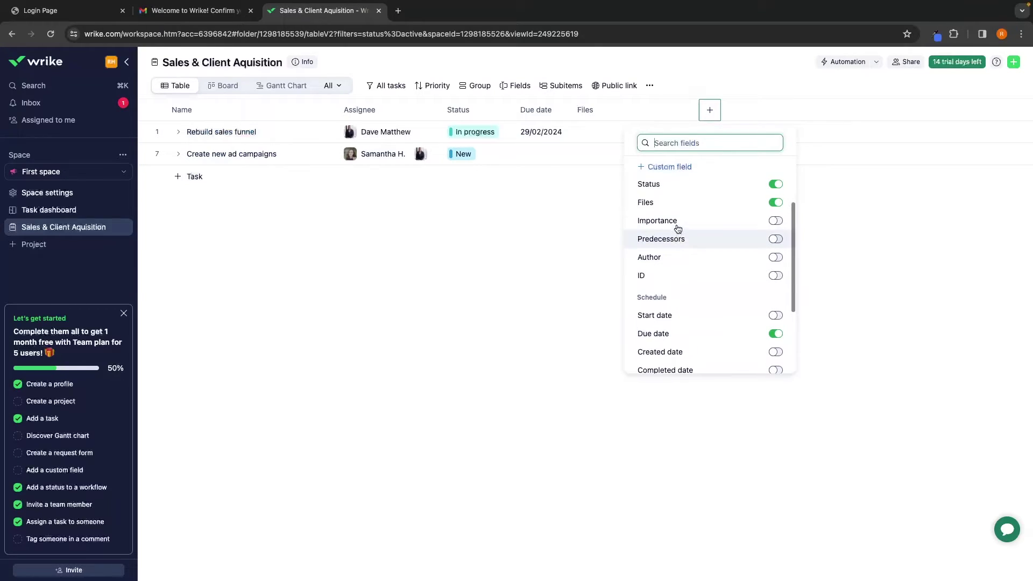
pyautogui.click(775, 316)
pyautogui.click(665, 266)
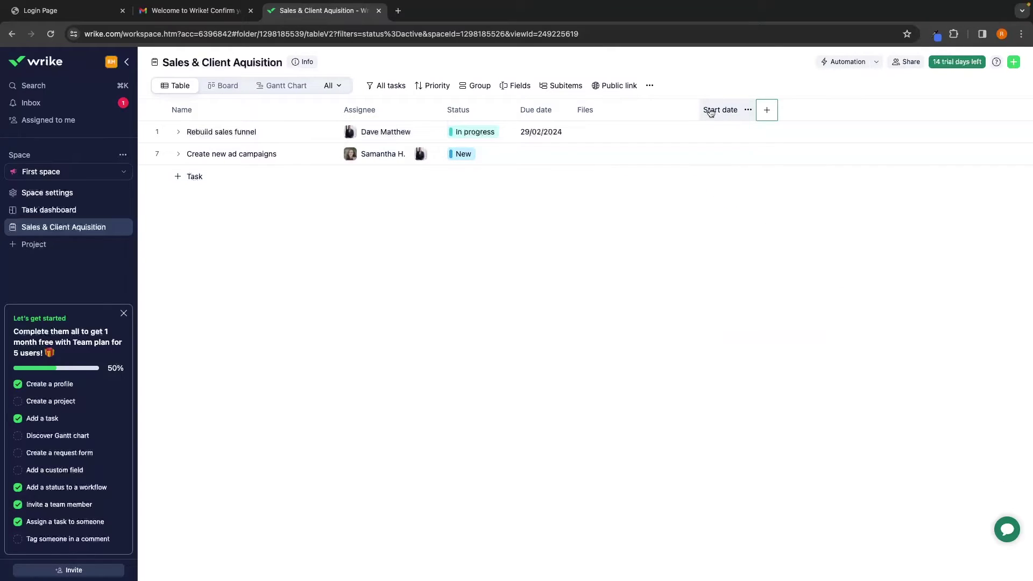
pyautogui.click(724, 132)
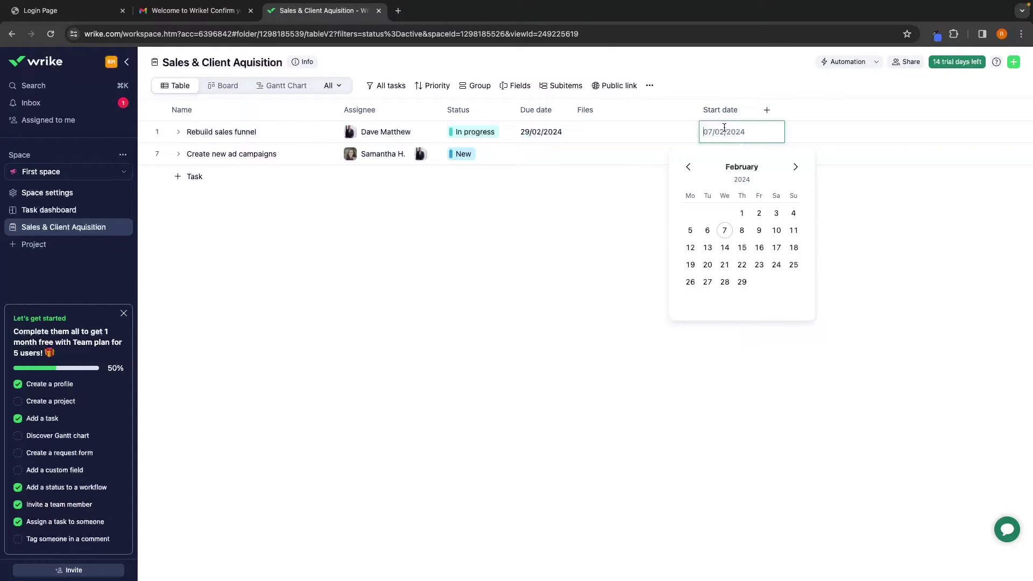
pyautogui.click(613, 212)
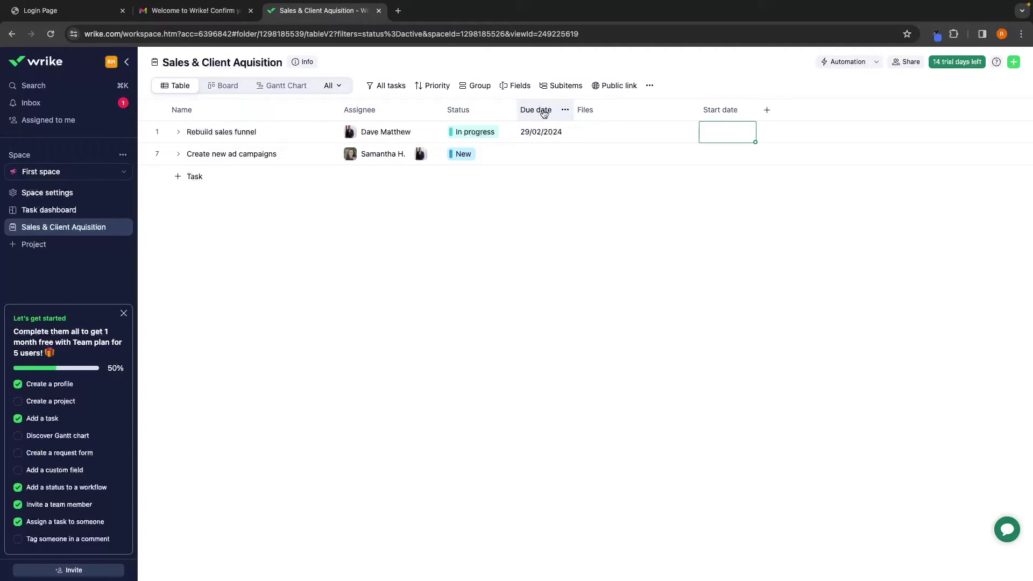
# Move Start date before Due date and start Rebuild sales funnel on 1 February 2024
pyautogui.moveTo(733, 111); pyautogui.dragTo(538, 107)
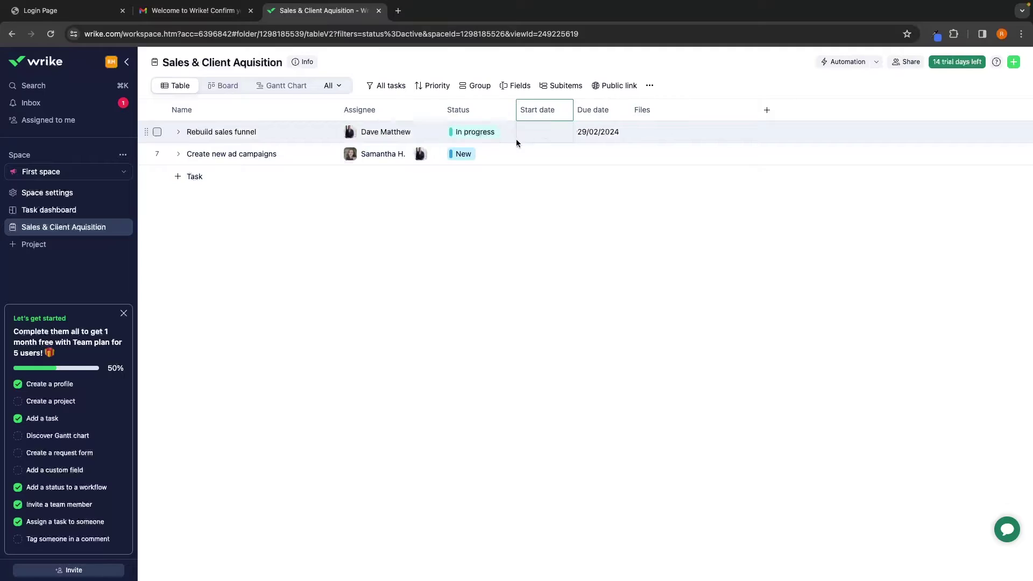
pyautogui.click(543, 132)
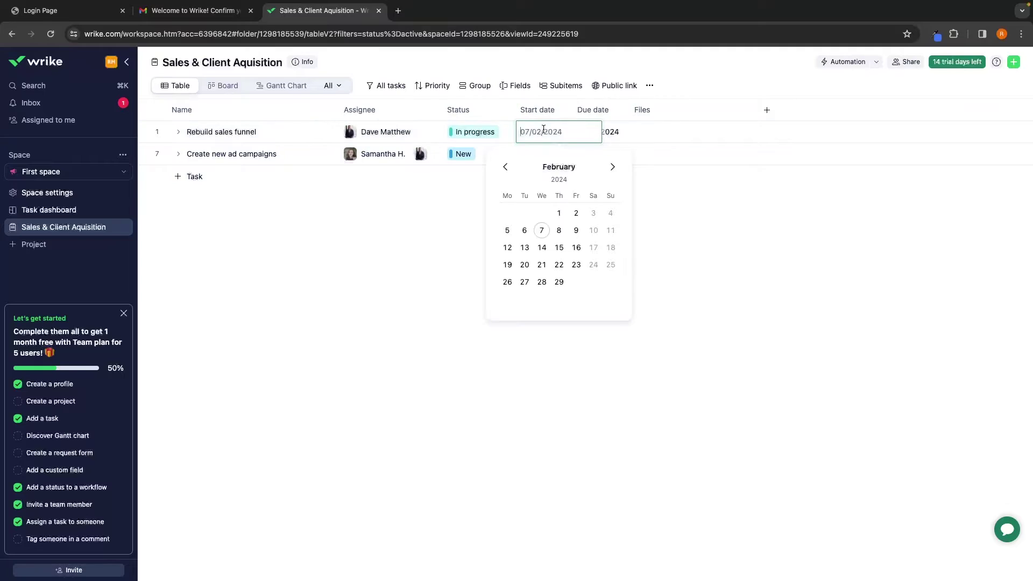
pyautogui.click(559, 214)
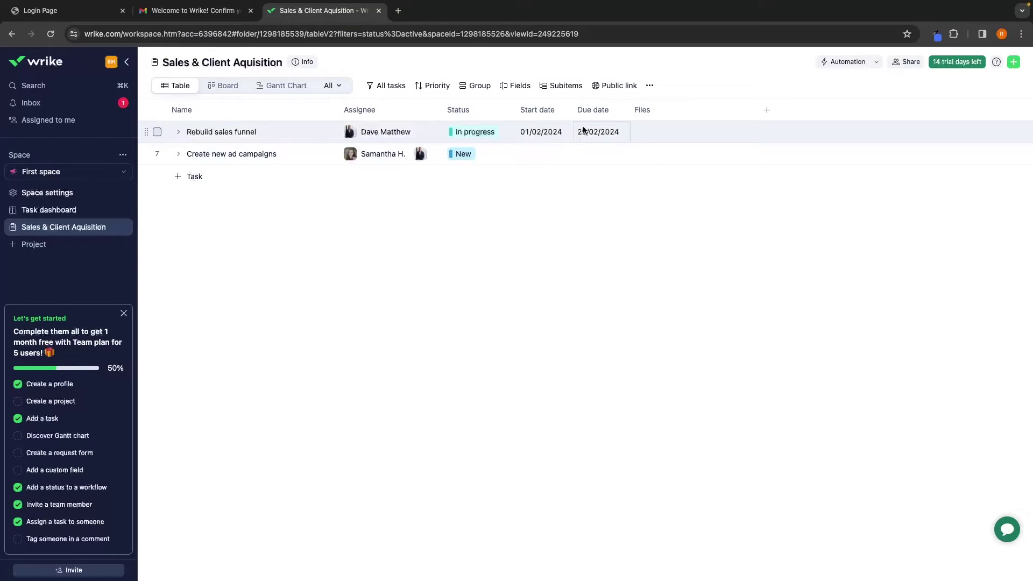
pyautogui.click(767, 109)
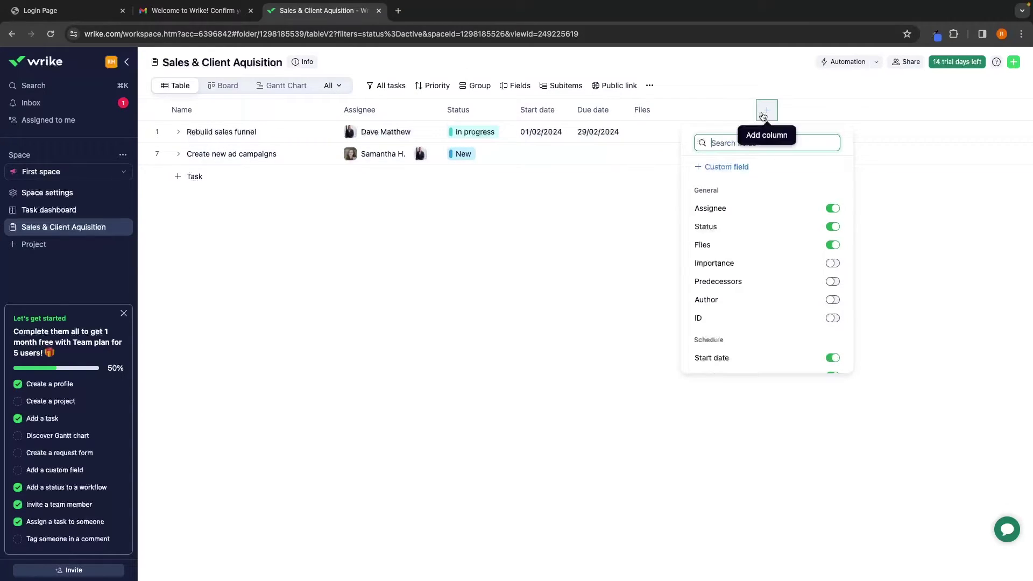
# Add an Importance column, marking Rebuild sales funnel High and Create new ad campaigns Low
pyautogui.scroll(-1, 772, 231)
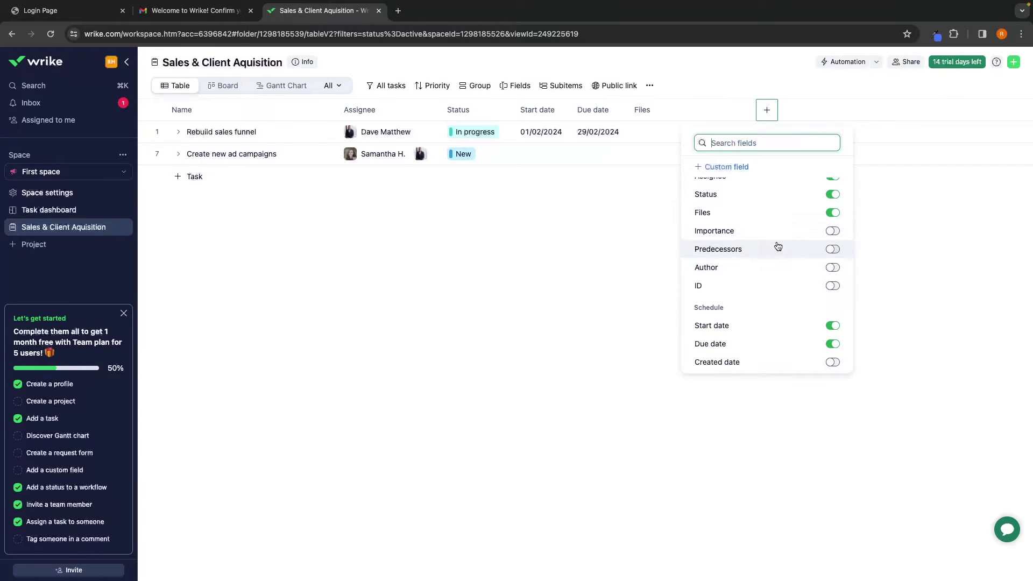
pyautogui.click(827, 233)
pyautogui.click(703, 215)
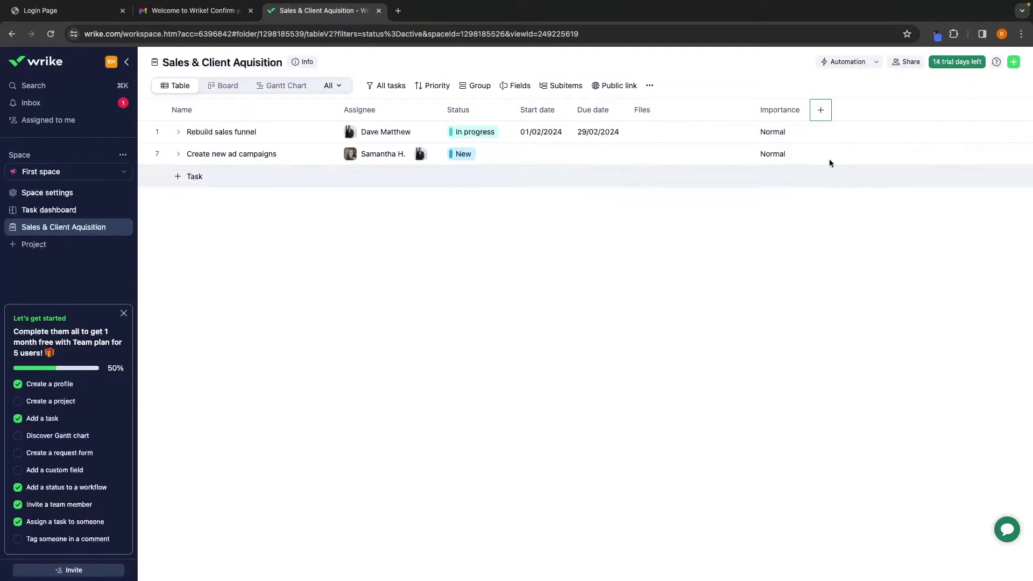
pyautogui.click(792, 131)
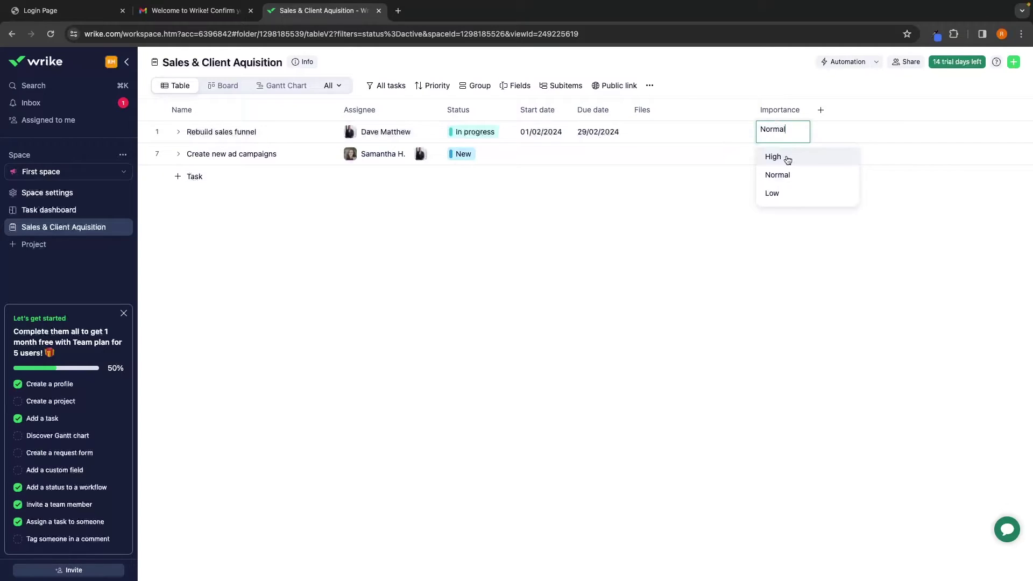
pyautogui.click(785, 157)
pyautogui.click(786, 154)
pyautogui.click(780, 214)
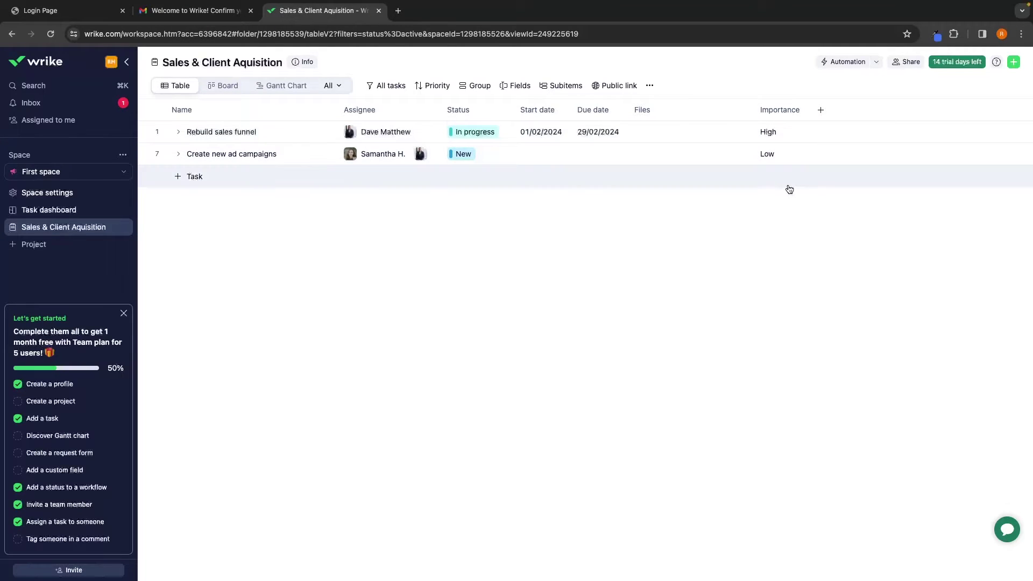
# Keep Get client testemonials at Normal importance and set Create new VSL to High
pyautogui.click(179, 132)
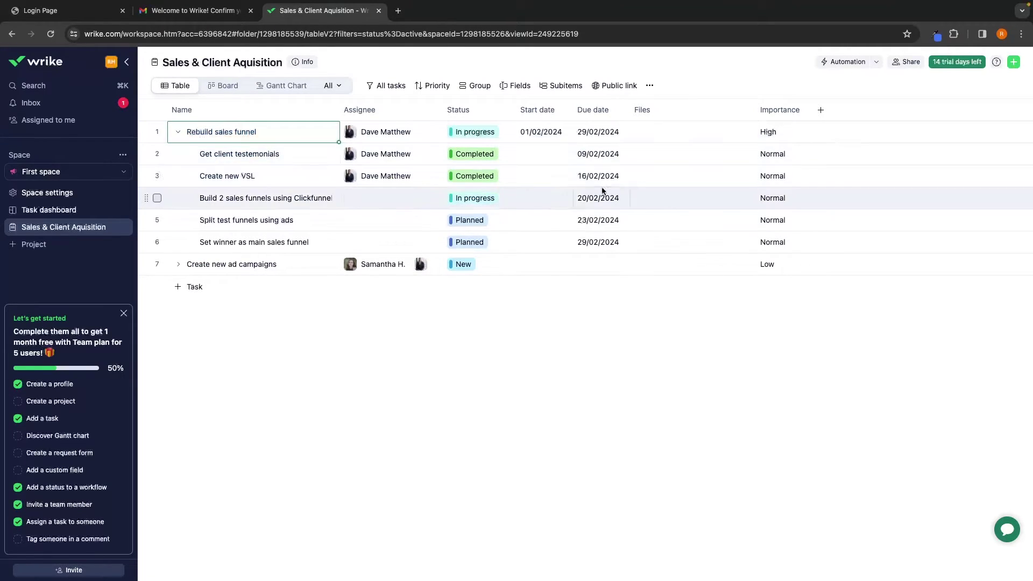
pyautogui.click(778, 154)
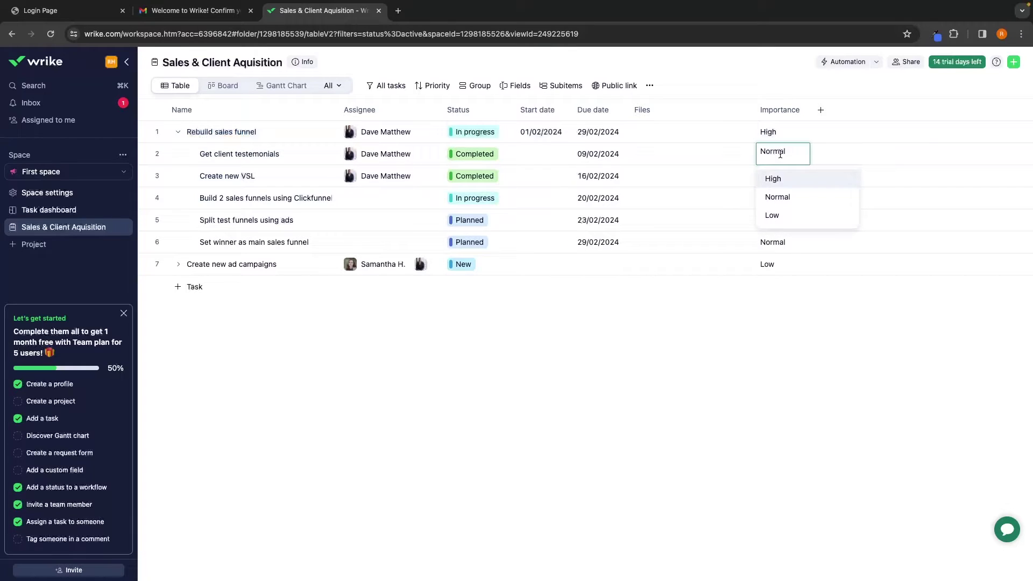
pyautogui.click(788, 191)
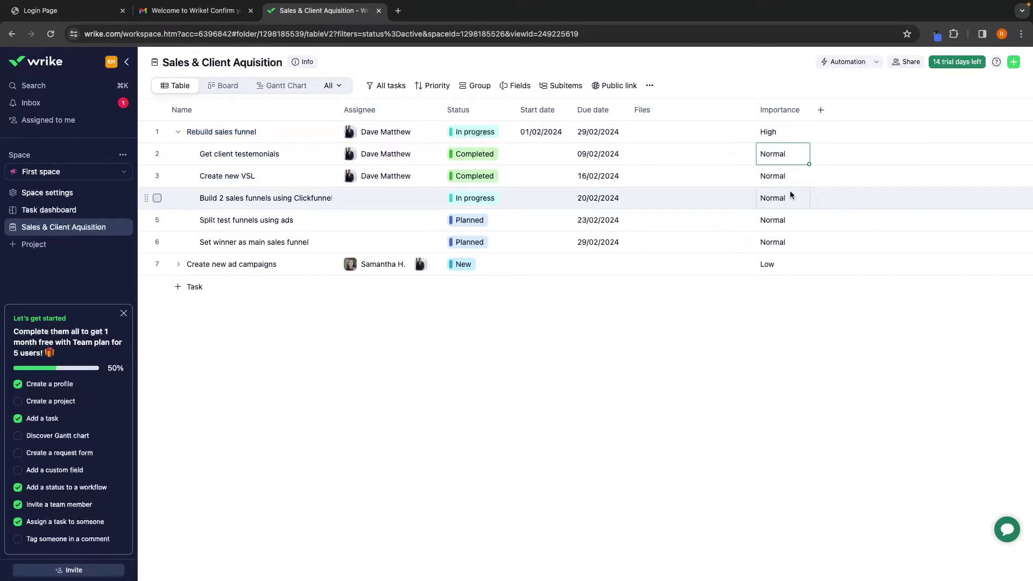
pyautogui.click(781, 175)
pyautogui.click(778, 200)
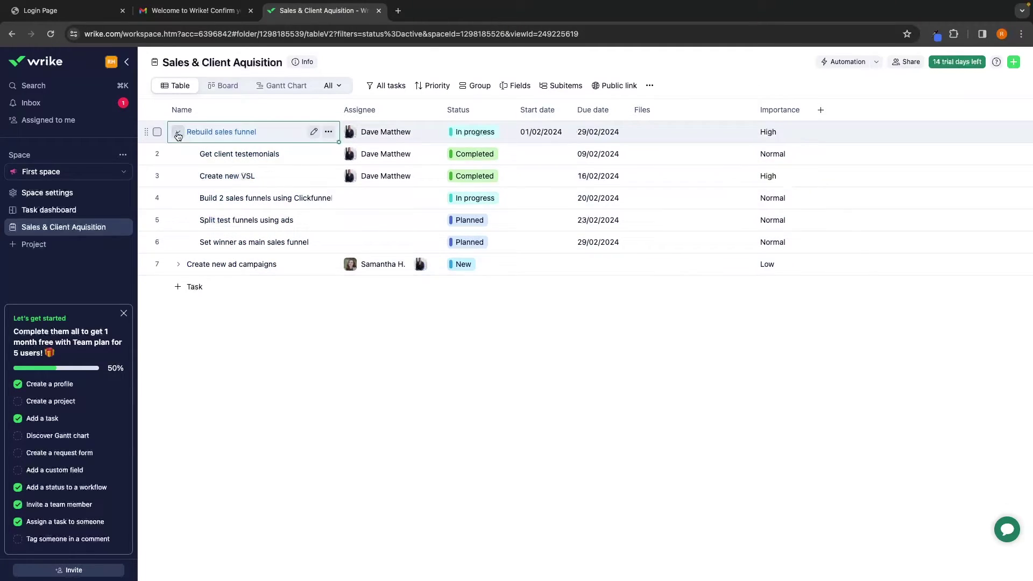
pyautogui.click(177, 132)
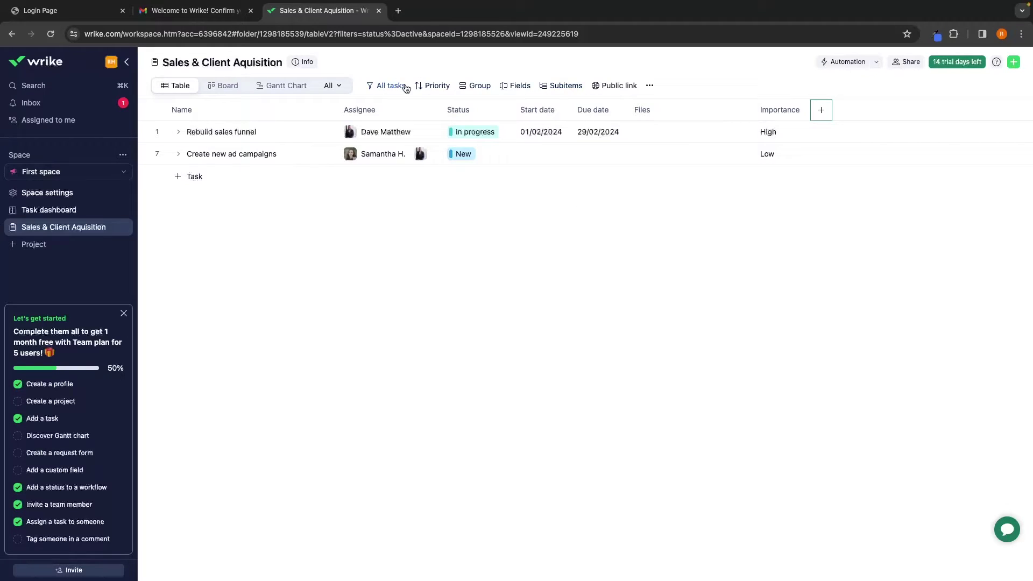
# Sort the task table by Name instead of Priority
pyautogui.click(435, 86)
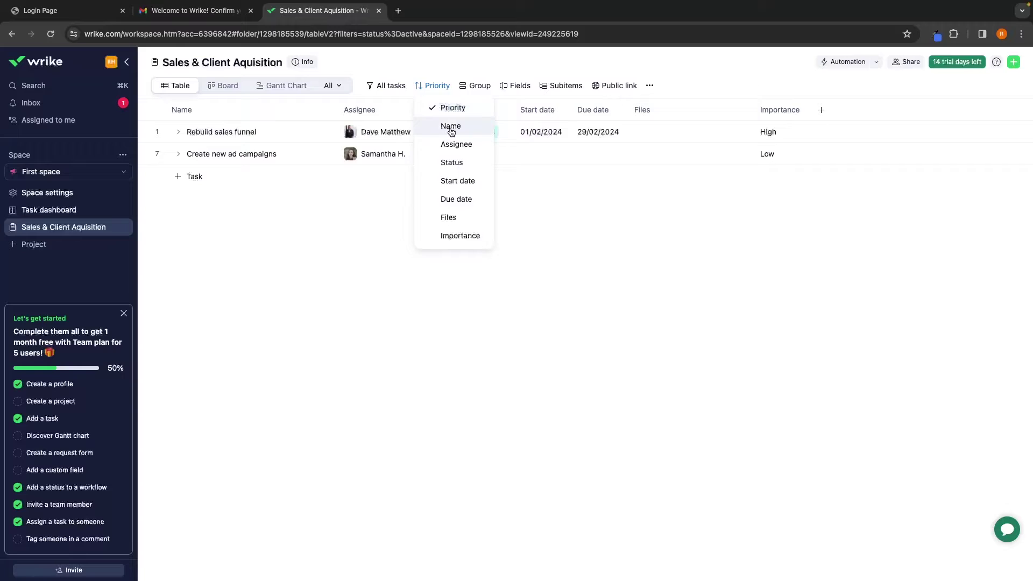
pyautogui.click(451, 126)
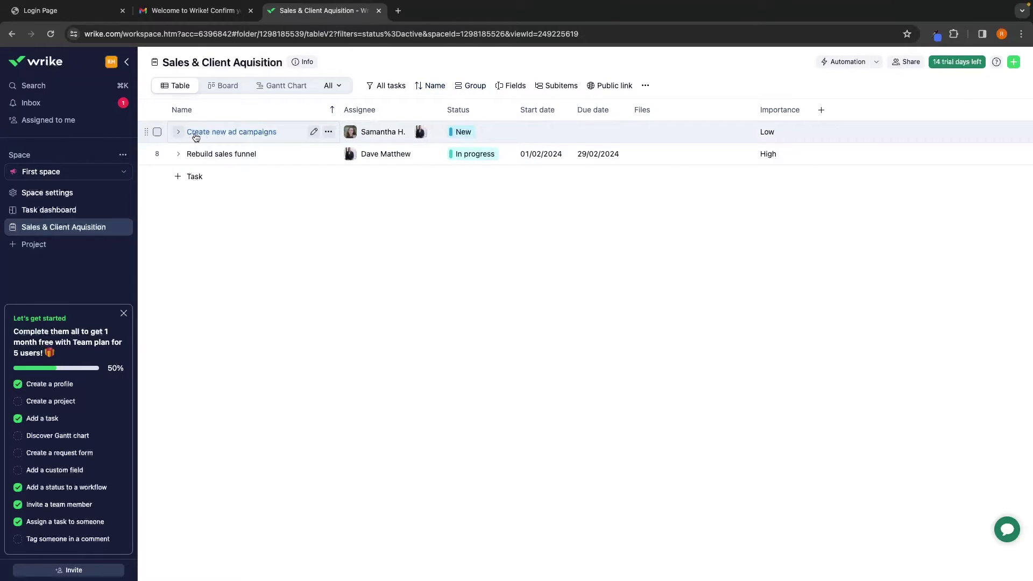
pyautogui.click(431, 86)
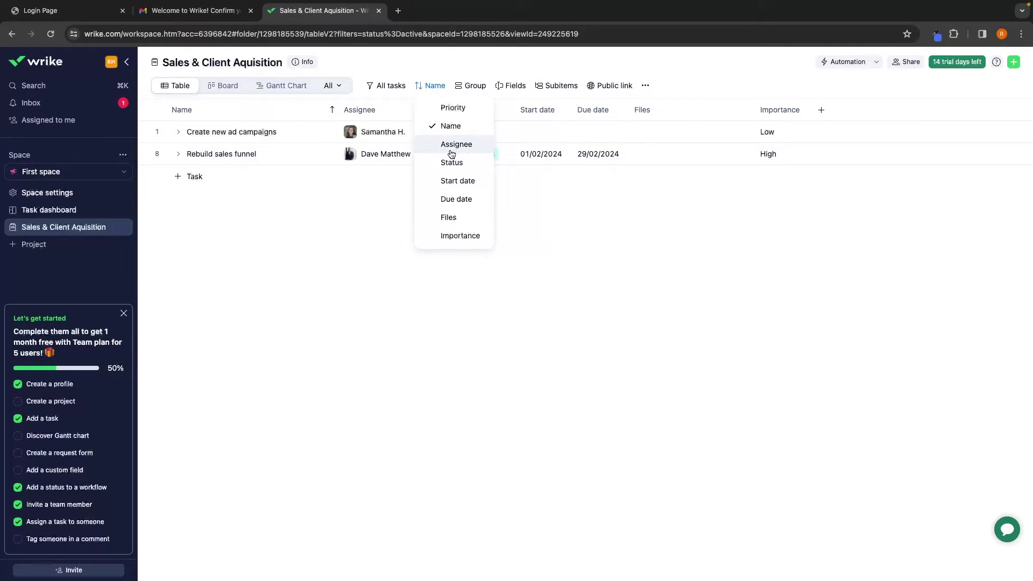
pyautogui.click(521, 211)
# Look over the filter presets and grouping options, leaving tasks ungrouped
pyautogui.click(390, 86)
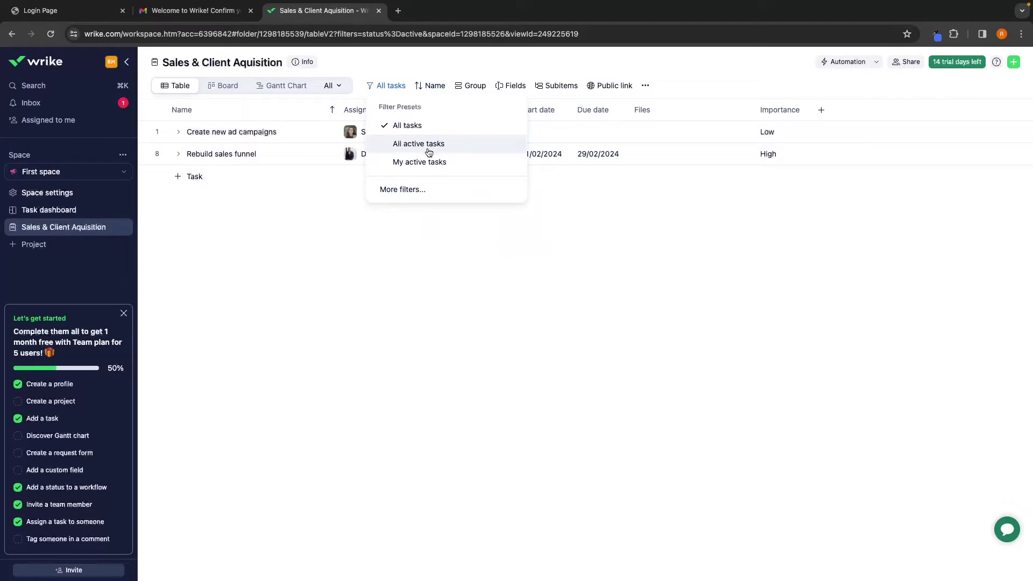
pyautogui.press('Escape')
pyautogui.click(473, 86)
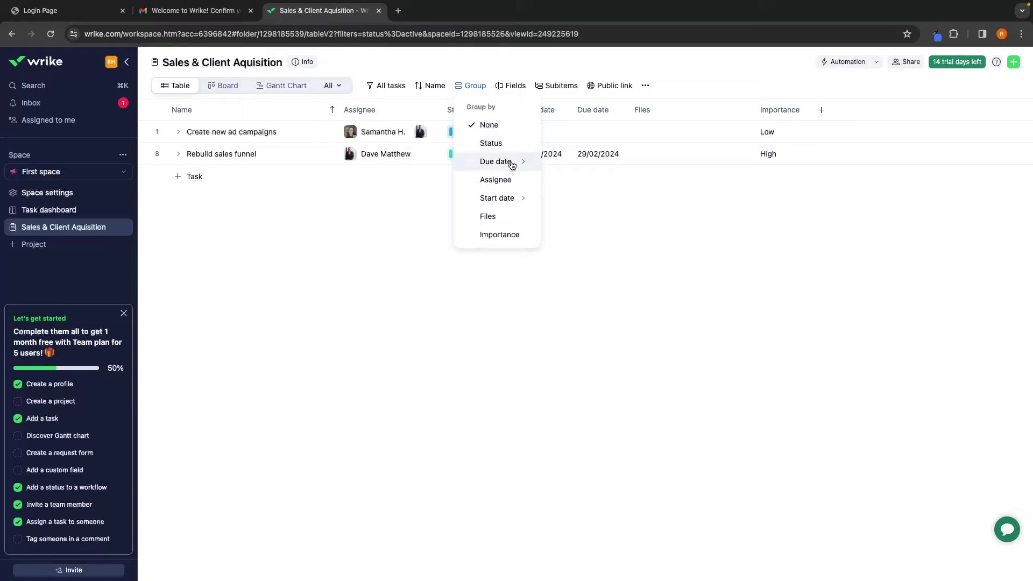
pyautogui.click(560, 265)
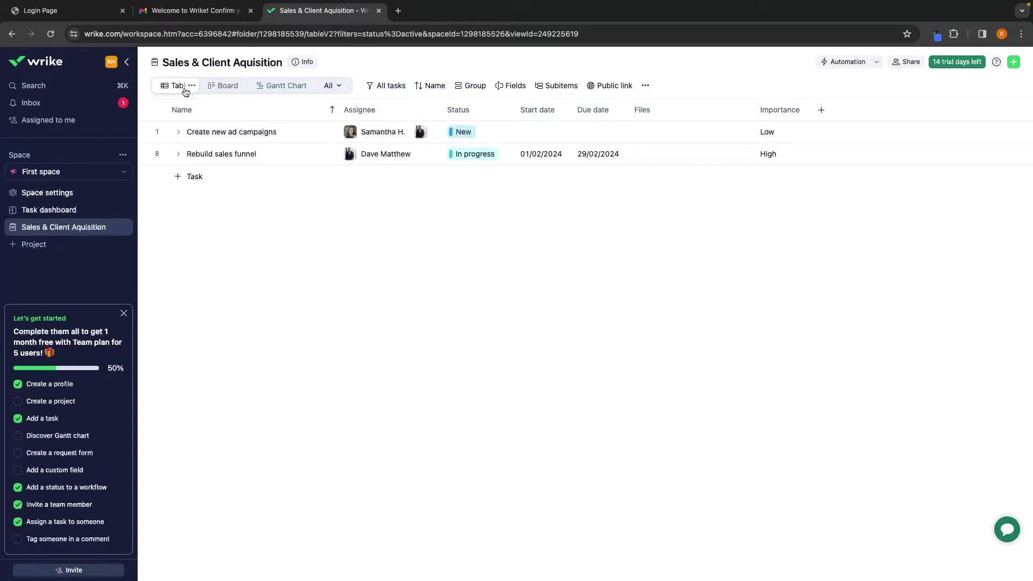
# On the board, complete Rebuild sales funnel with all subtasks and move Create new ad campaigns to Review
pyautogui.click(223, 88)
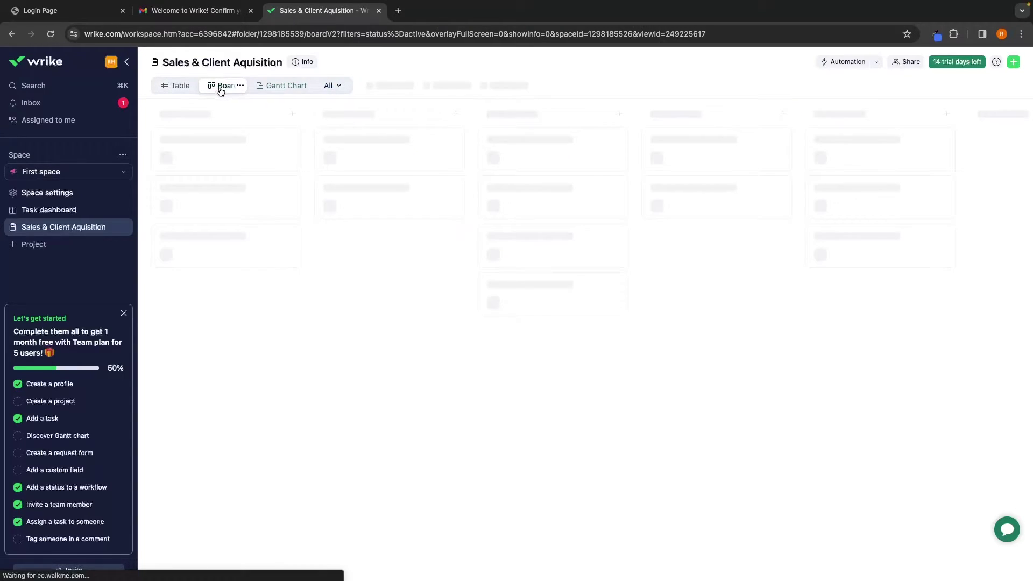
pyautogui.hscroll(2, 415, 247)
pyautogui.hscroll(-2, 415, 247)
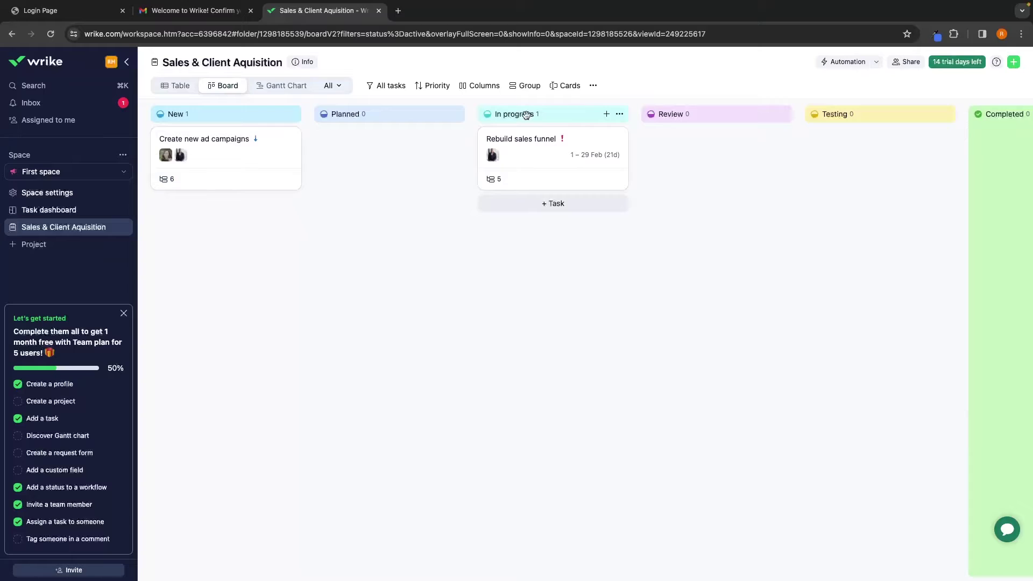
pyautogui.hscroll(2, 812, 157)
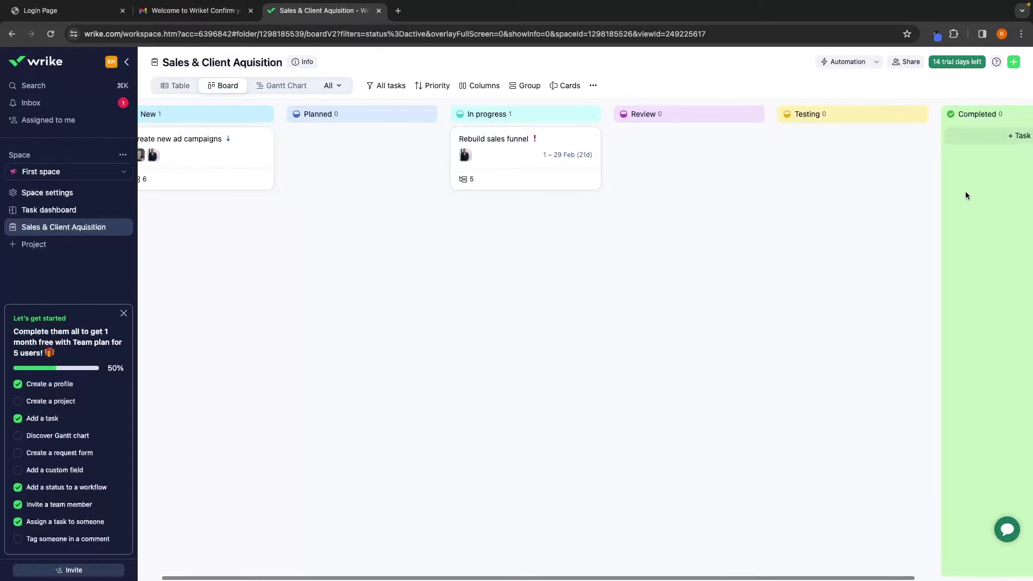
pyautogui.hscroll(-2, 887, 190)
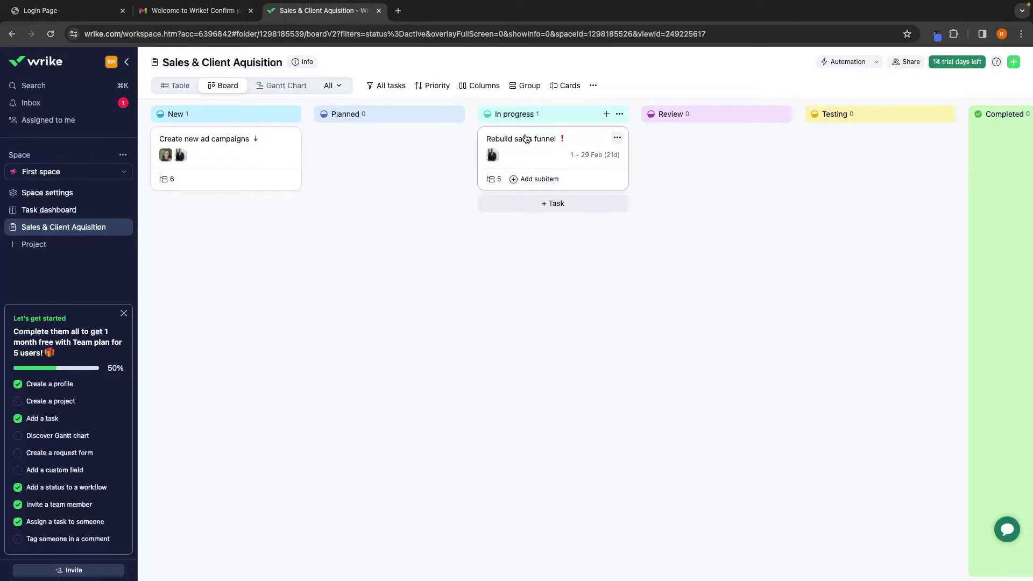
pyautogui.moveTo(514, 142); pyautogui.dragTo(871, 149)
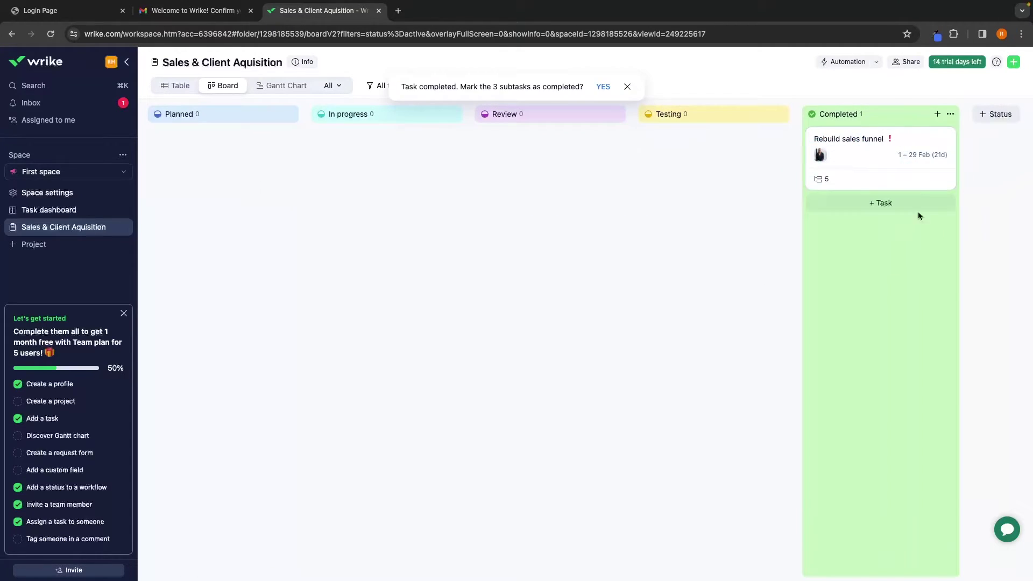
pyautogui.click(603, 86)
pyautogui.moveTo(218, 141); pyautogui.dragTo(373, 141)
pyautogui.moveTo(363, 138); pyautogui.dragTo(647, 158)
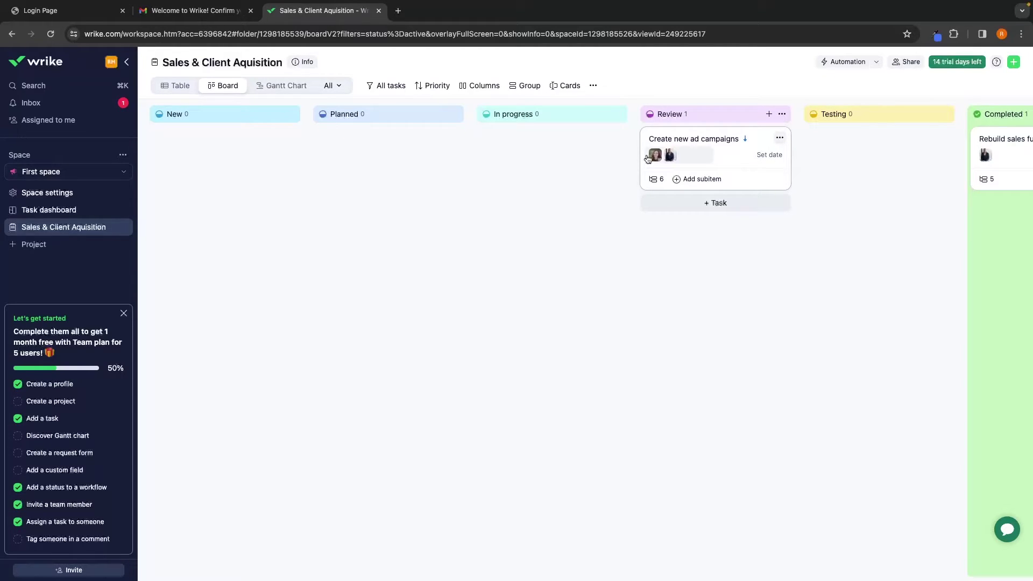
# Confirm Create new ad campaigns stays in Review, then display the project's Gantt chart
pyautogui.click(186, 86)
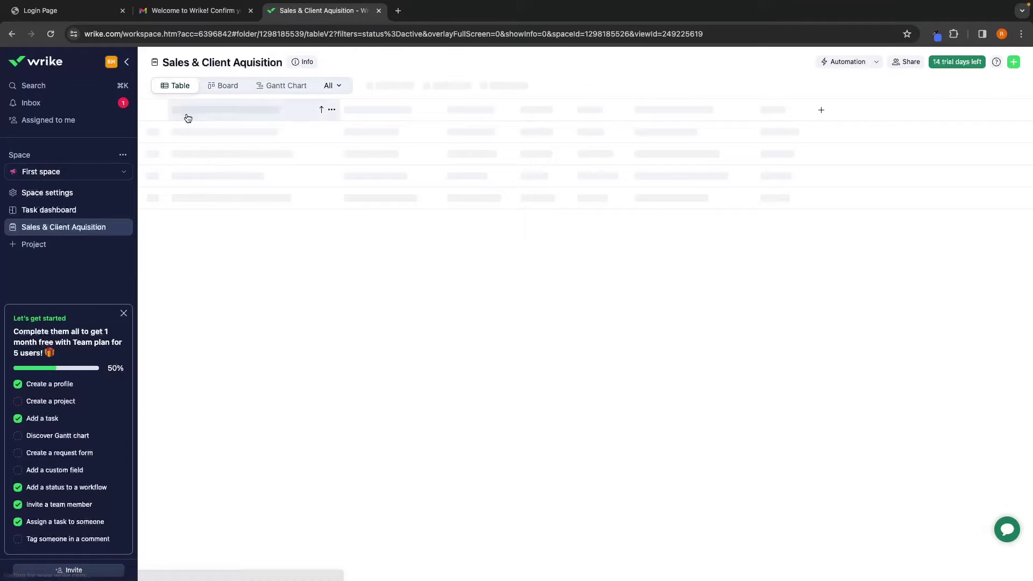
pyautogui.click(463, 131)
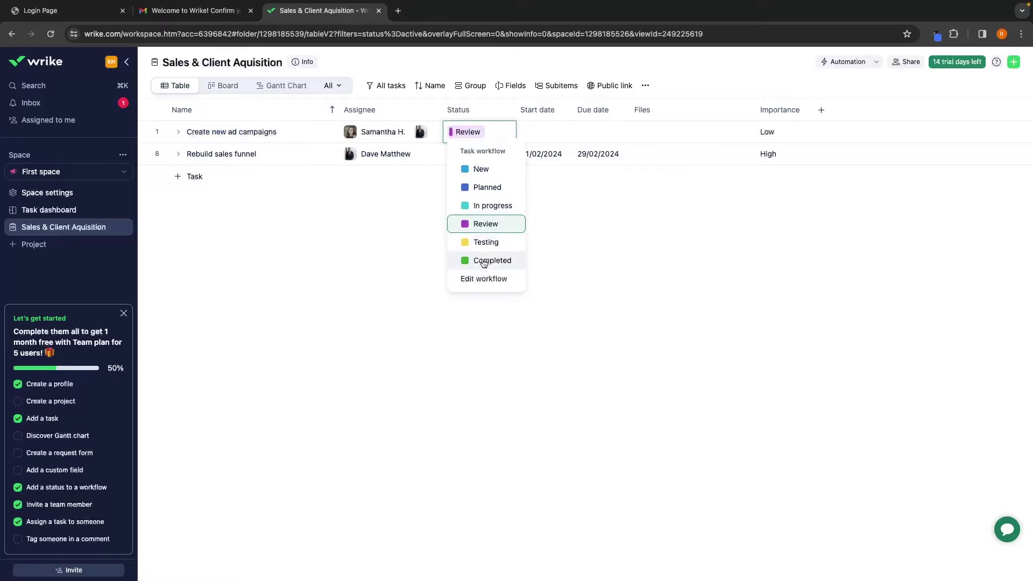
pyautogui.click(556, 272)
pyautogui.click(220, 87)
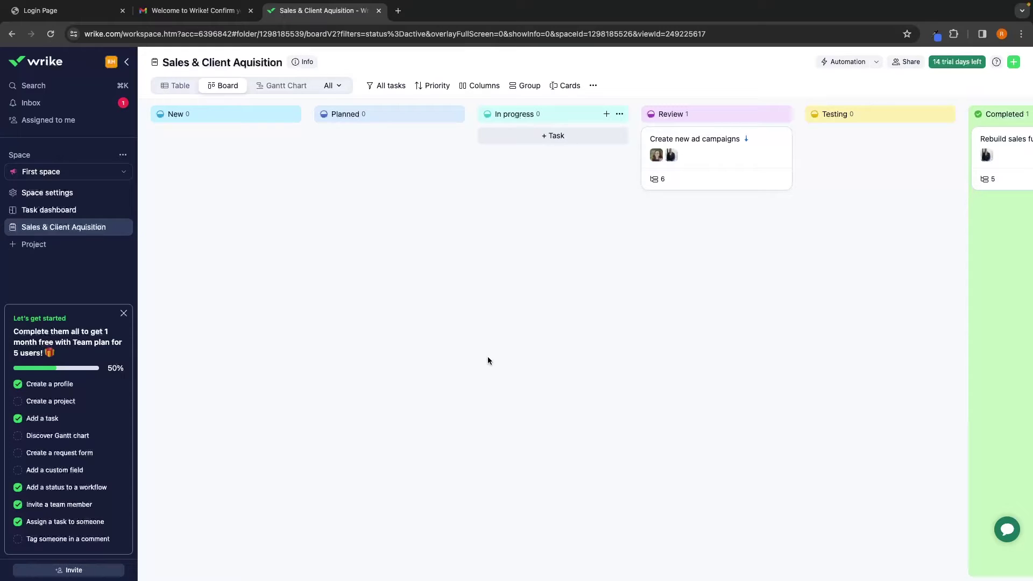
pyautogui.click(284, 91)
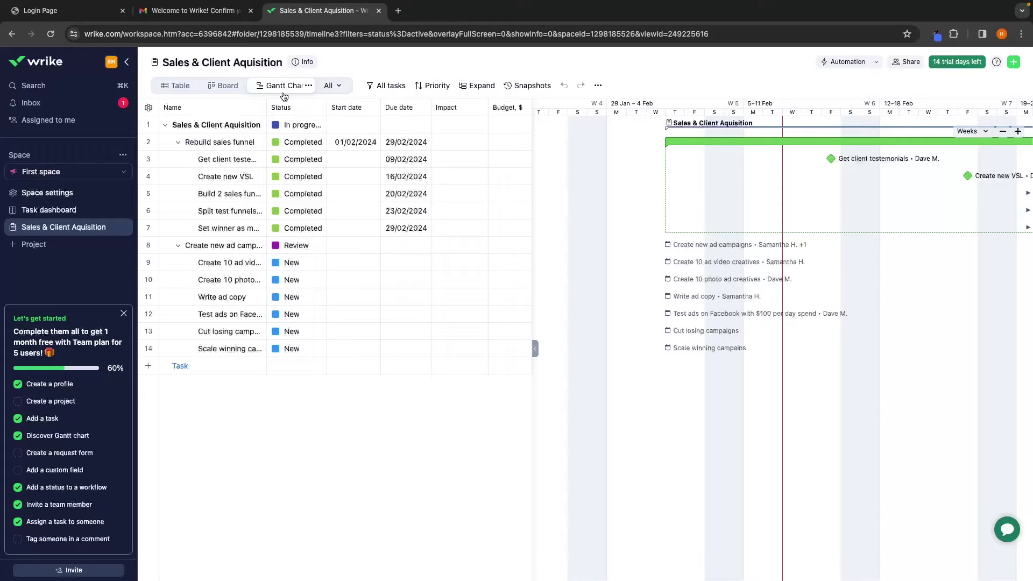
# Inspect the project's status, date and budget fields unchanged, then list the project's views
pyautogui.click(288, 125)
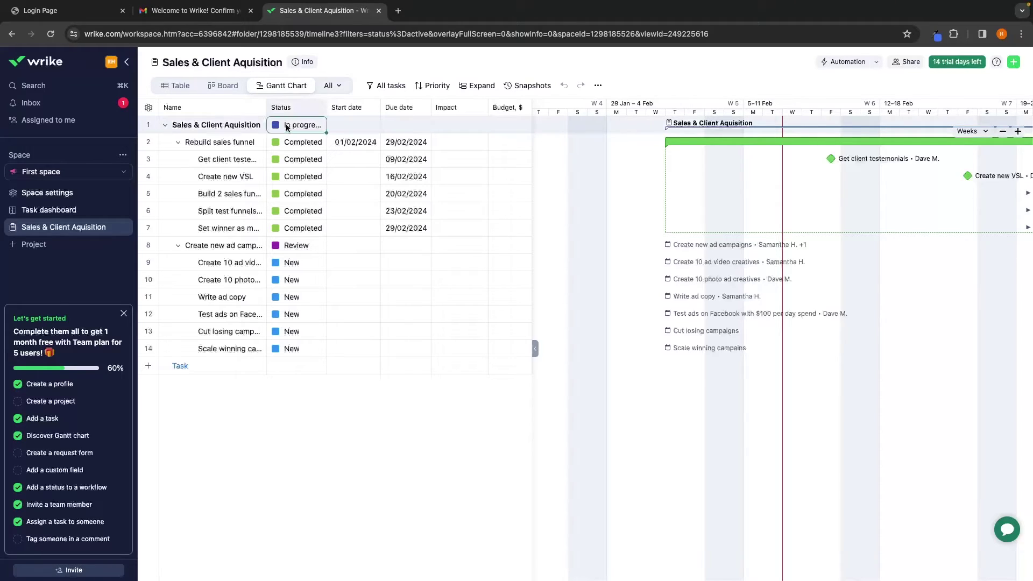
pyautogui.click(295, 127)
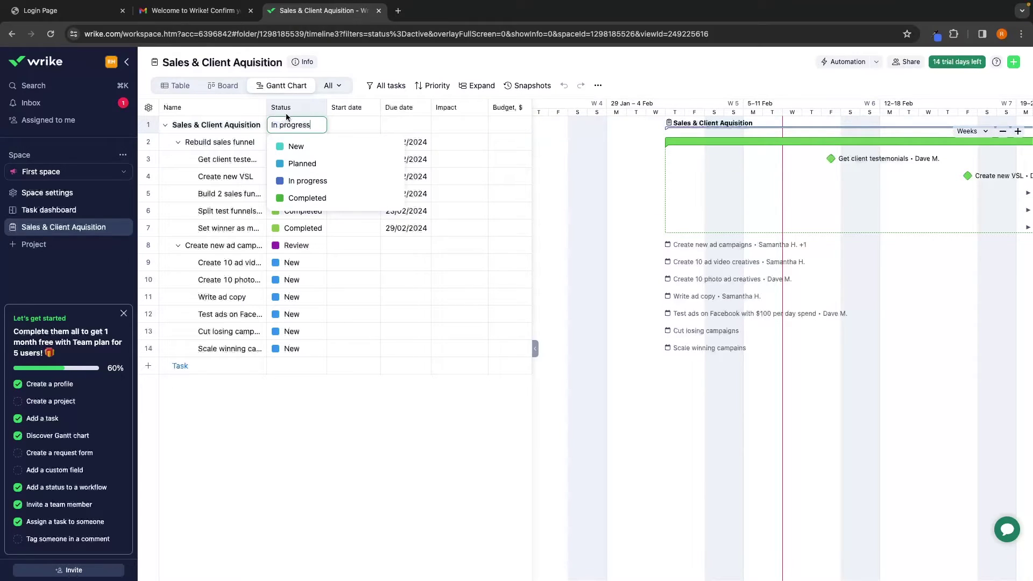
pyautogui.click(226, 176)
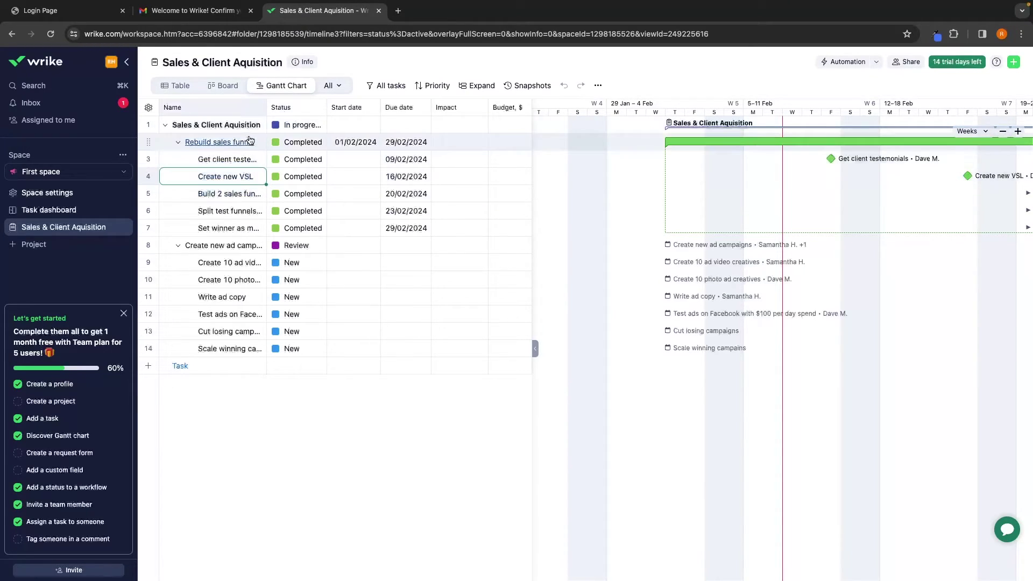
pyautogui.click(350, 128)
pyautogui.click(407, 125)
pyautogui.click(406, 124)
pyautogui.click(498, 122)
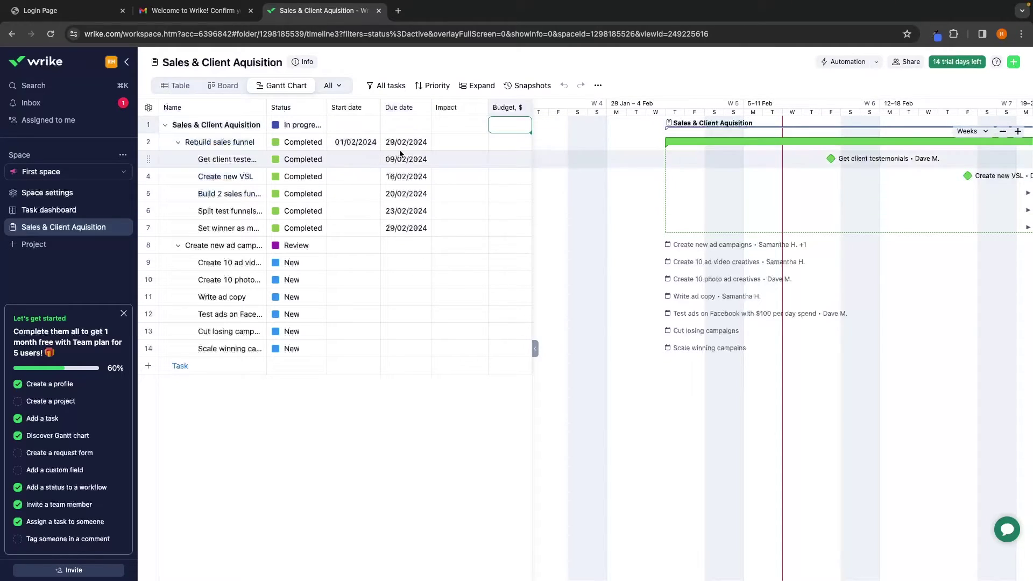
pyautogui.click(330, 86)
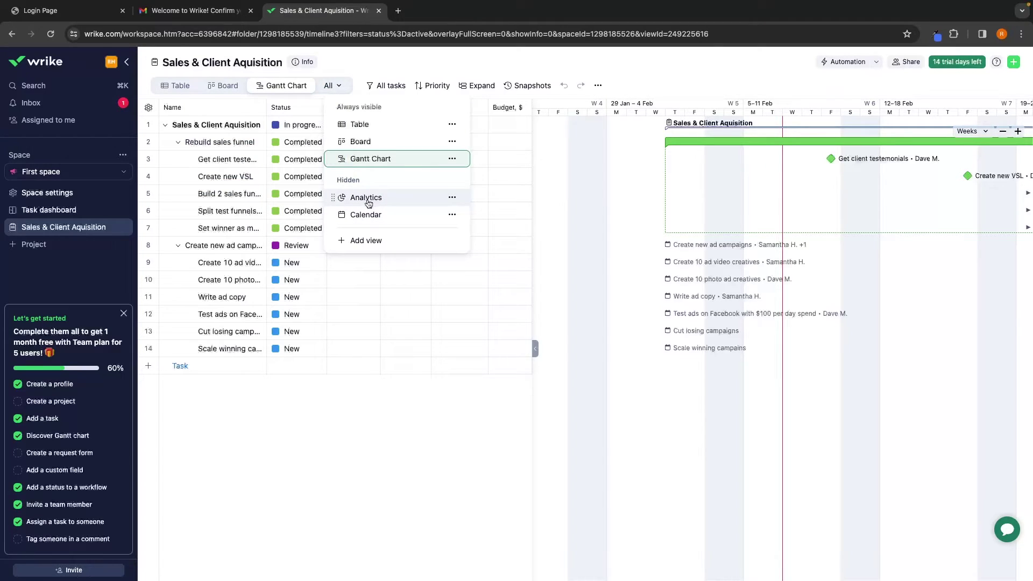
# Preview the project in Calendar view, dismissing its tip, then return to the table
pyautogui.click(377, 214)
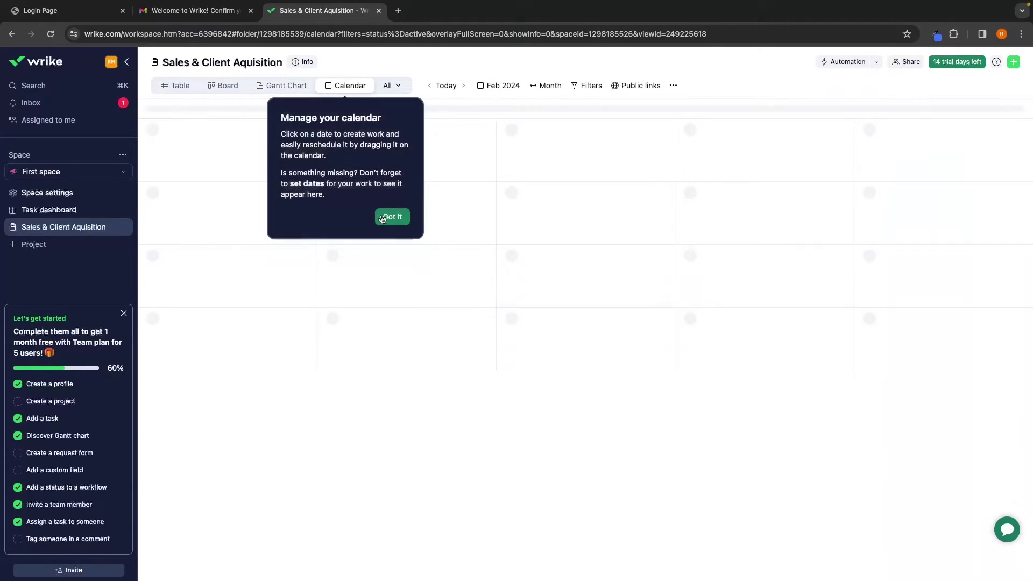
pyautogui.click(389, 214)
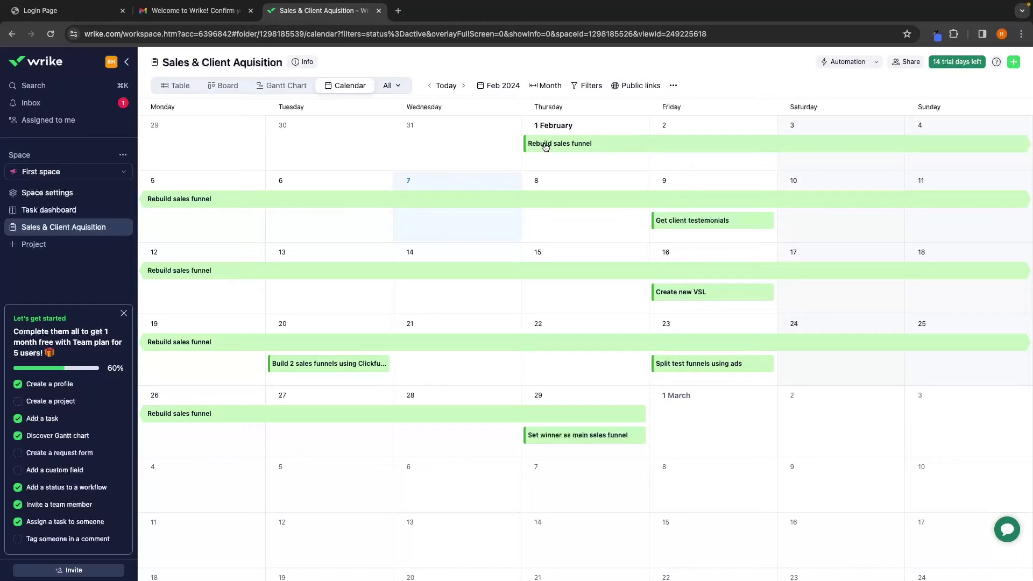
pyautogui.moveTo(541, 149)
pyautogui.click(175, 86)
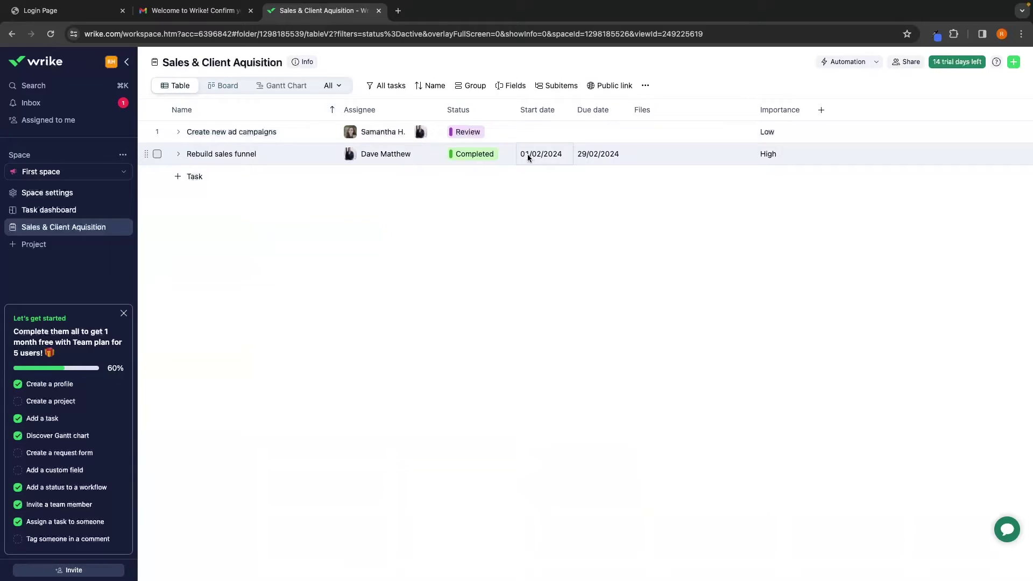
# Reopen the Calendar view to look over the scheduled tasks before going back to Table
pyautogui.click(329, 85)
pyautogui.click(375, 213)
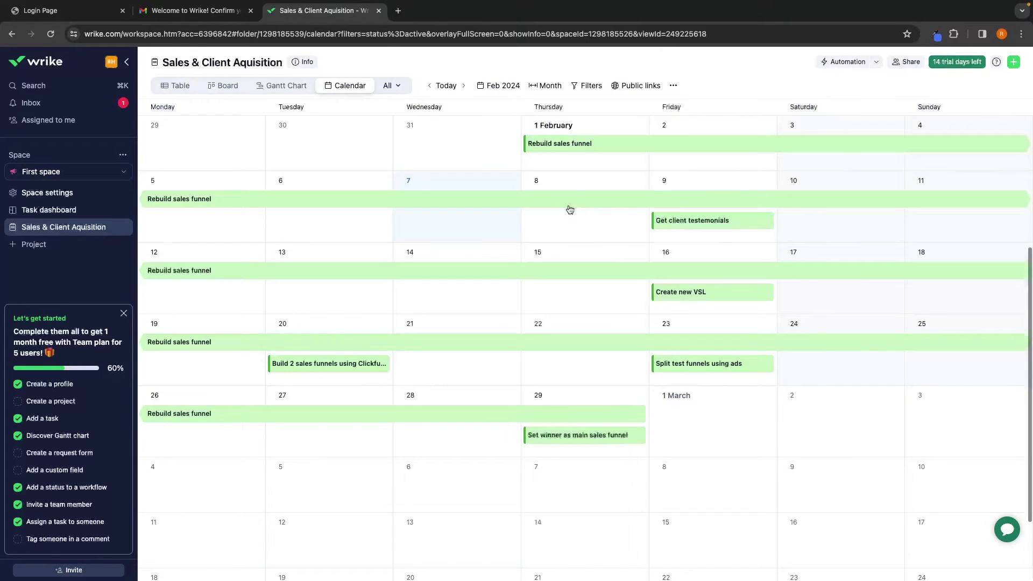
pyautogui.moveTo(545, 145)
pyautogui.moveTo(577, 419)
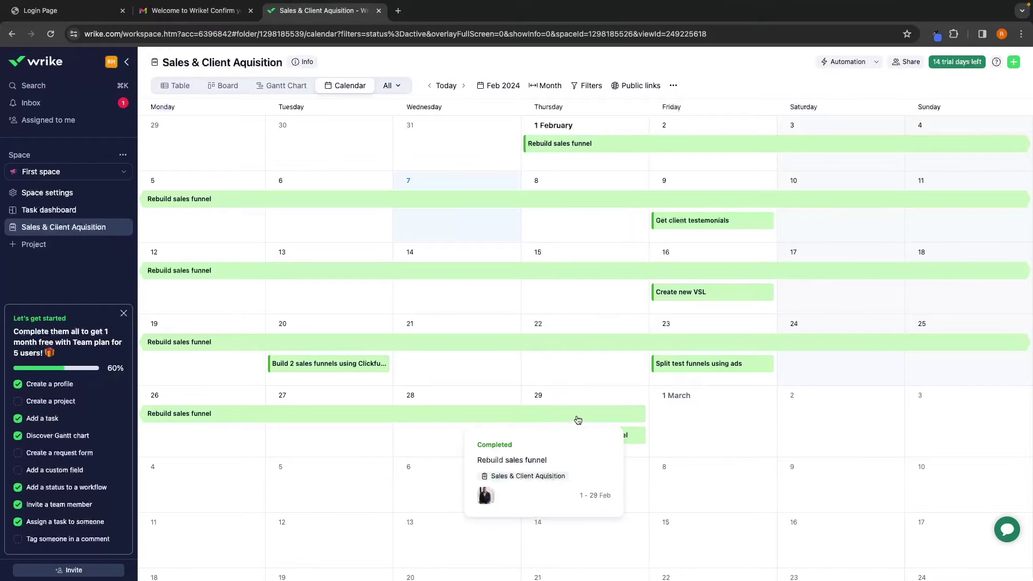
pyautogui.moveTo(692, 222)
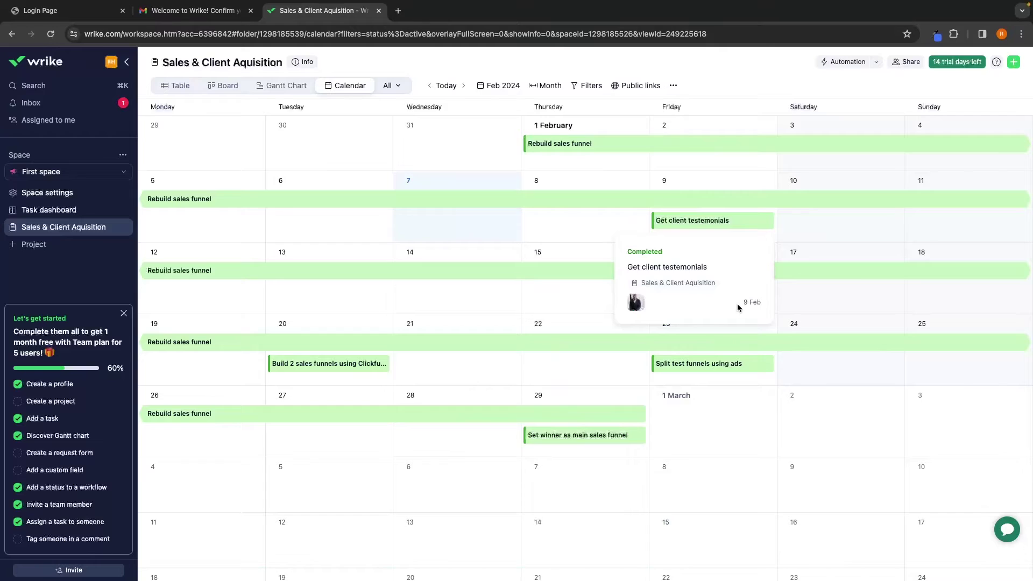
pyautogui.click(181, 86)
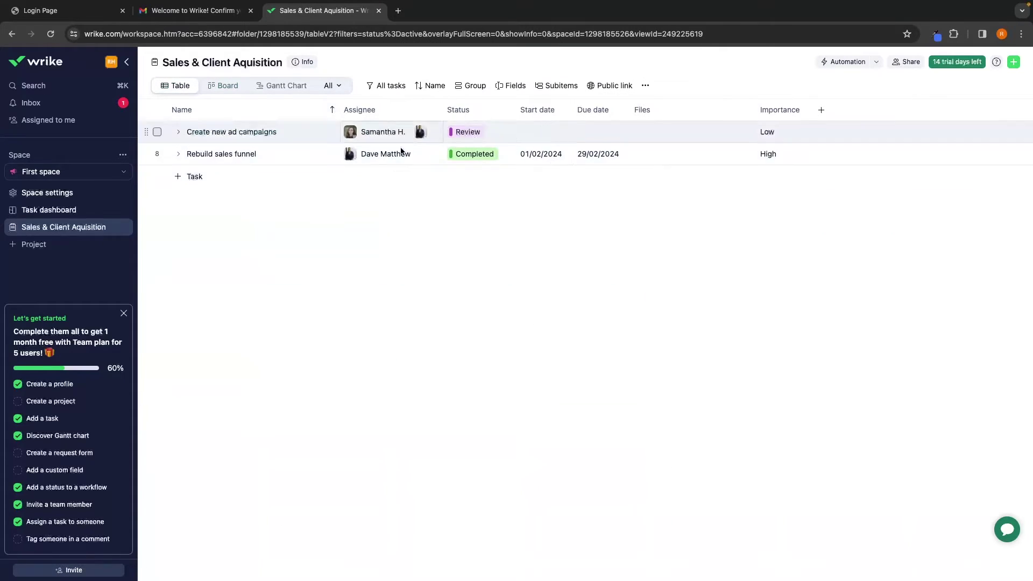
# Switch the project to Calendar view and add a 'Team meeting' task on Wednesday 14 February
pyautogui.click(329, 86)
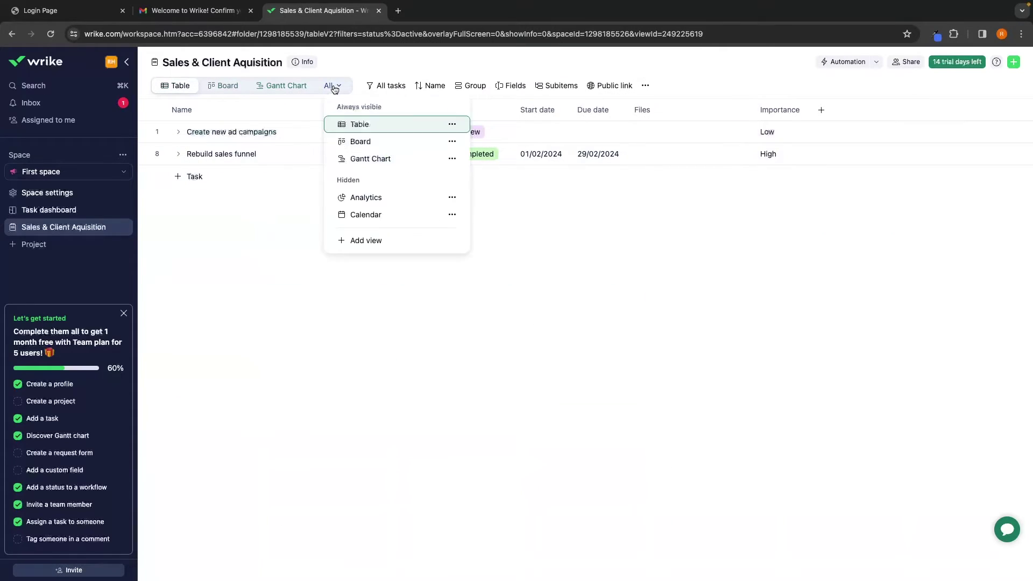
pyautogui.click(366, 219)
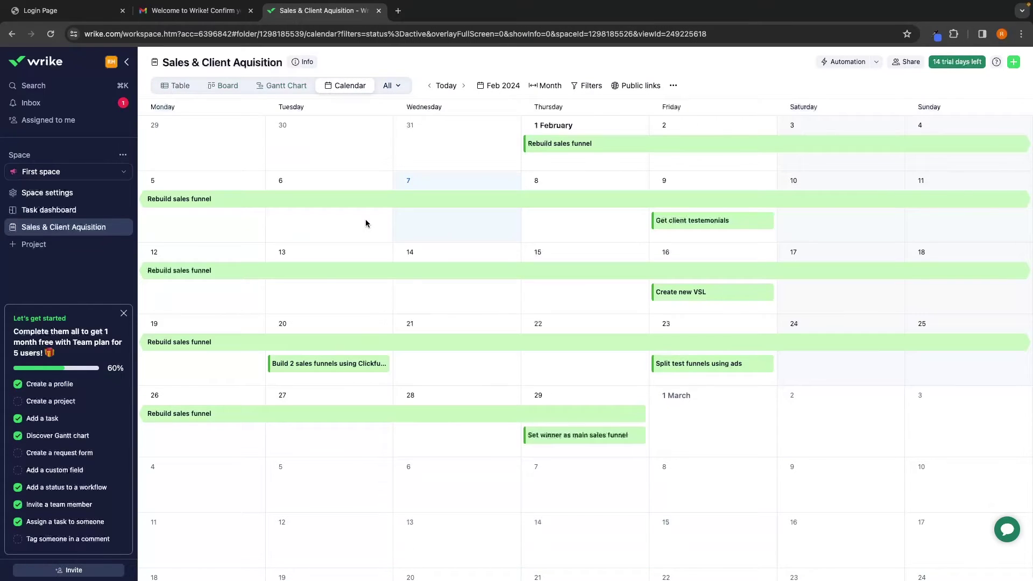
pyautogui.click(434, 293)
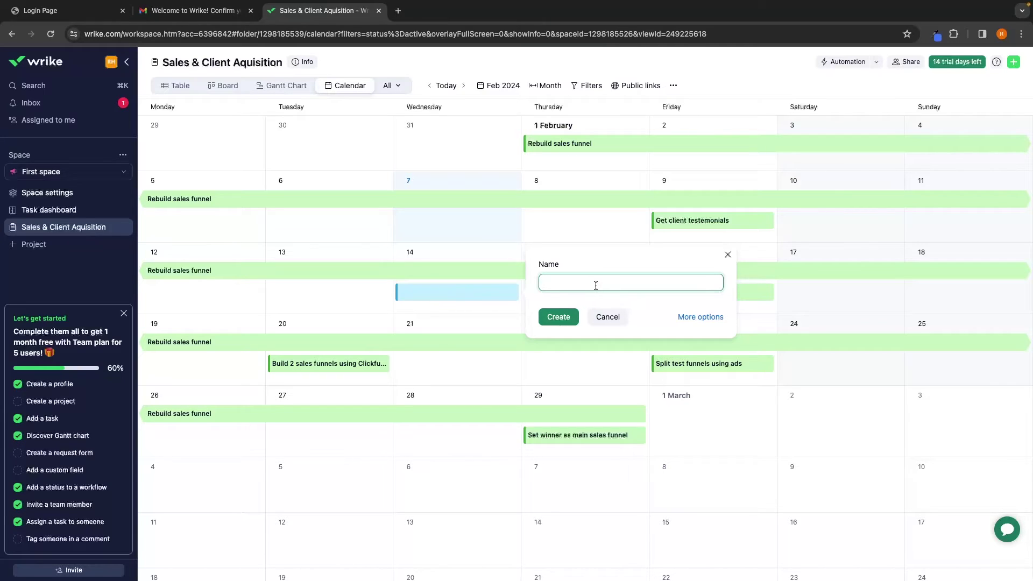
pyautogui.write('Team meeting')
# Add a second 'Team meeting' task on Wednesday 7 February, then return to the table
pyautogui.click(412, 219)
pyautogui.write('Team me')
pyautogui.press('BackSpace')
pyautogui.write('metting')
pyautogui.press('BackSpace')
pyautogui.press('BackSpace')
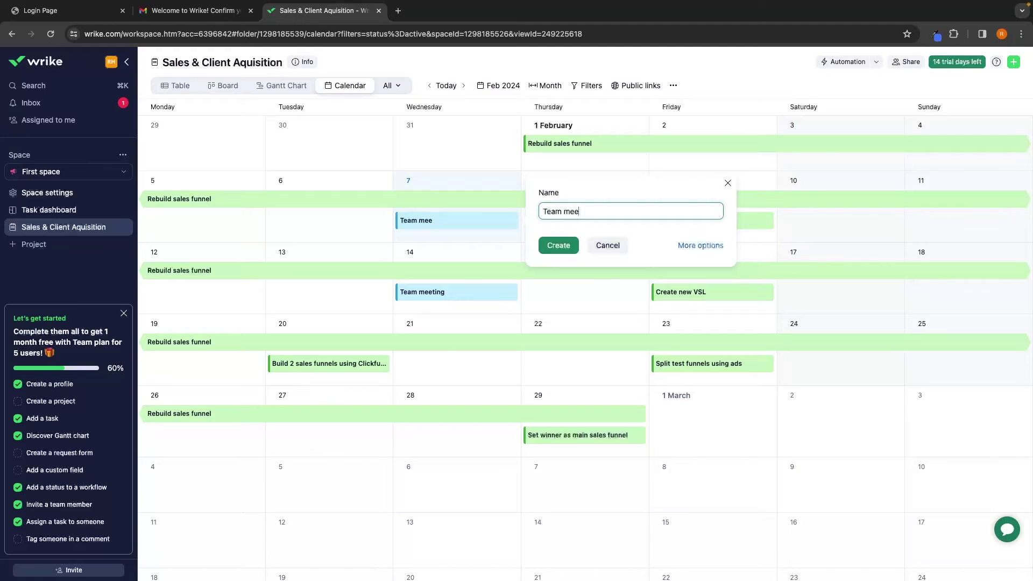
pyautogui.write('ing')
pyautogui.press('Return')
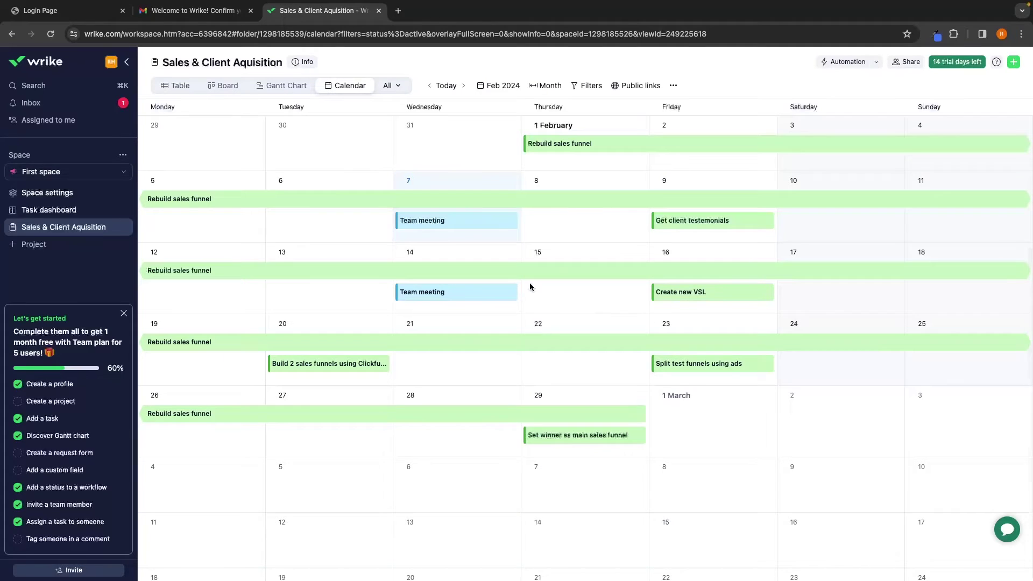
pyautogui.click(181, 90)
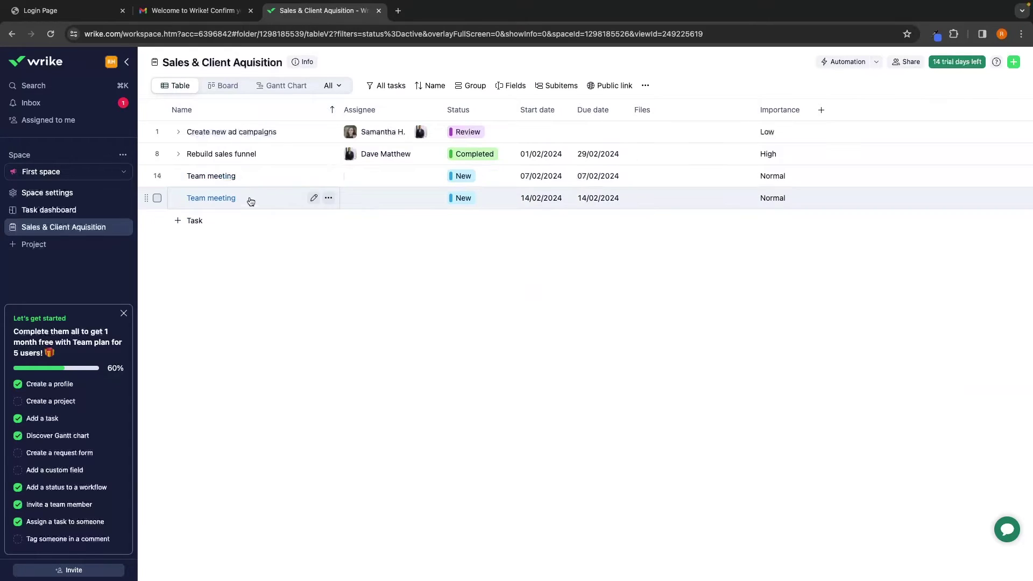
# Switch the project to Calendar view and inspect the 7 February Team meeting details
pyautogui.click(215, 88)
pyautogui.click(173, 92)
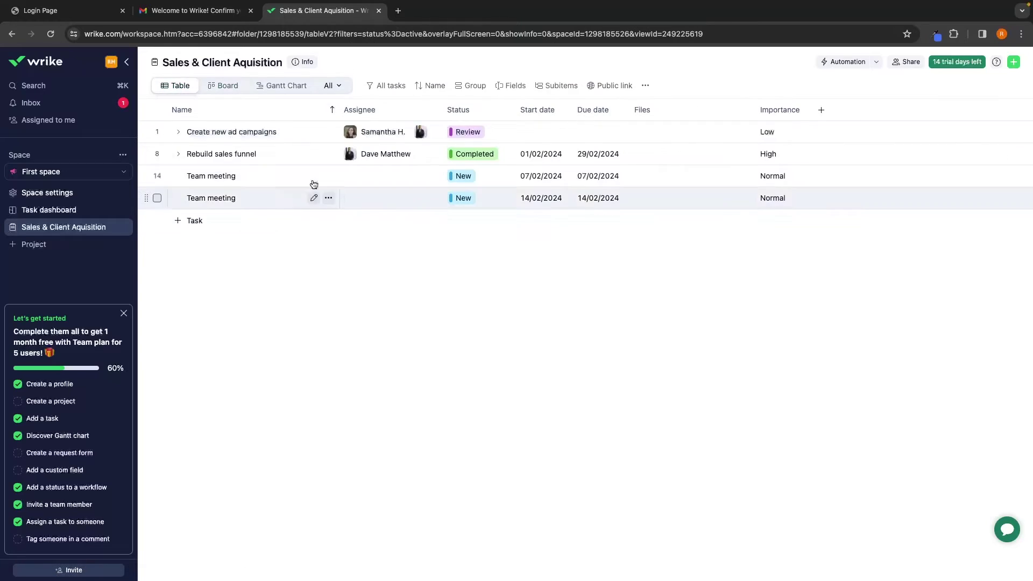
pyautogui.click(331, 86)
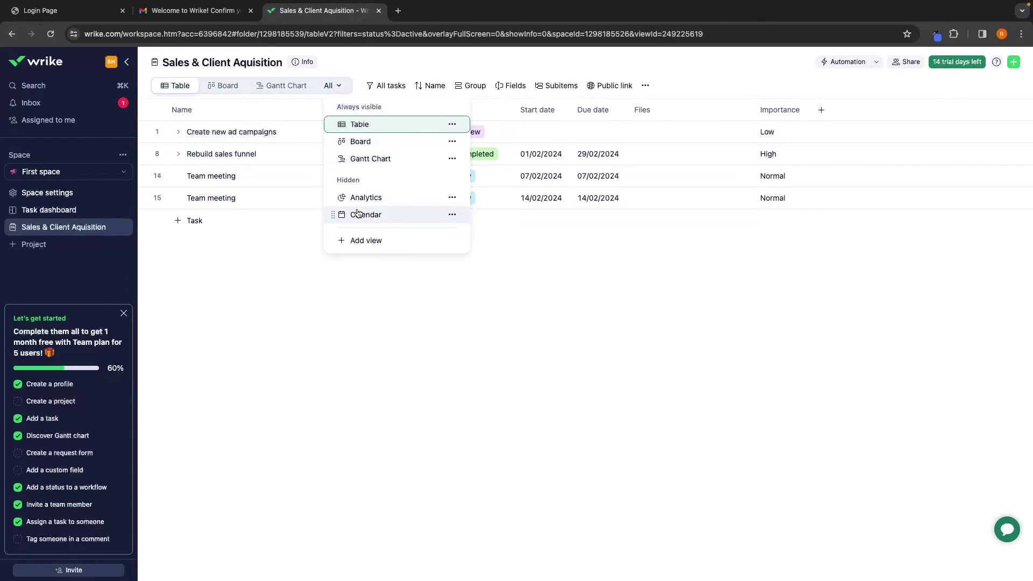
pyautogui.click(362, 214)
pyautogui.moveTo(443, 223)
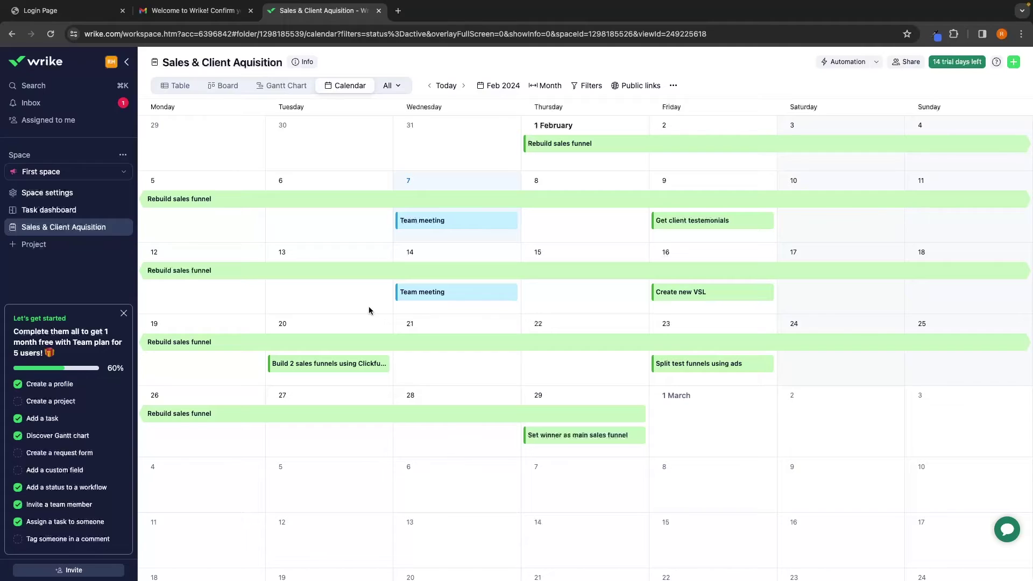
pyautogui.click(431, 220)
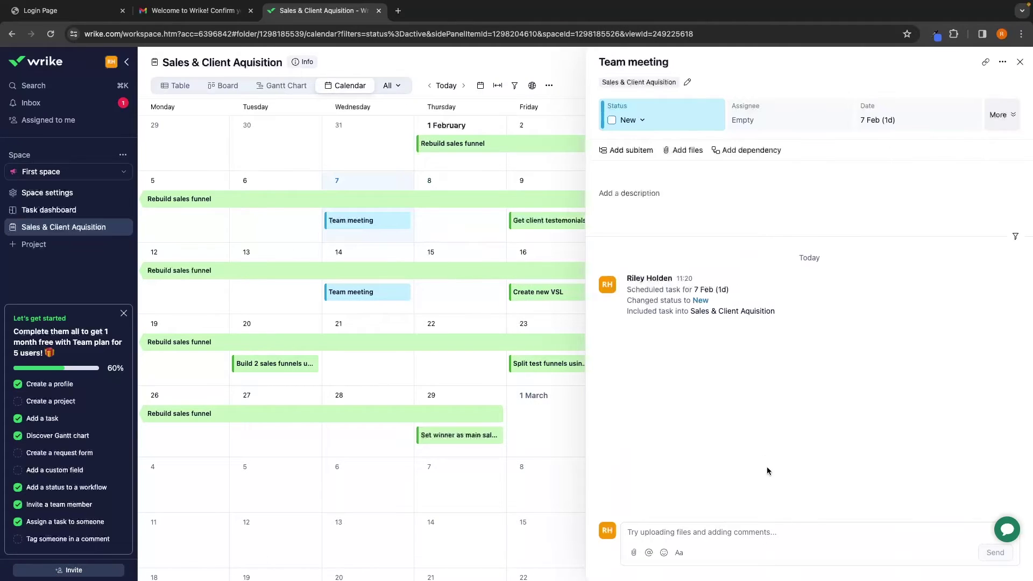
pyautogui.click(1019, 62)
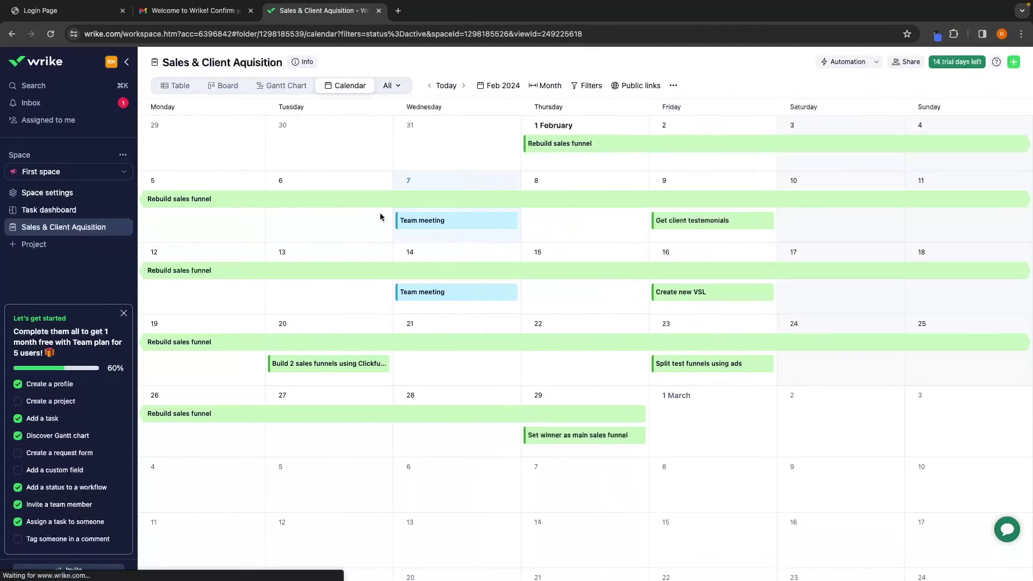
# Delete the 7 February and 14 February Team meeting tasks, confirming each deletion
pyautogui.rightClick(472, 220)
pyautogui.click(495, 309)
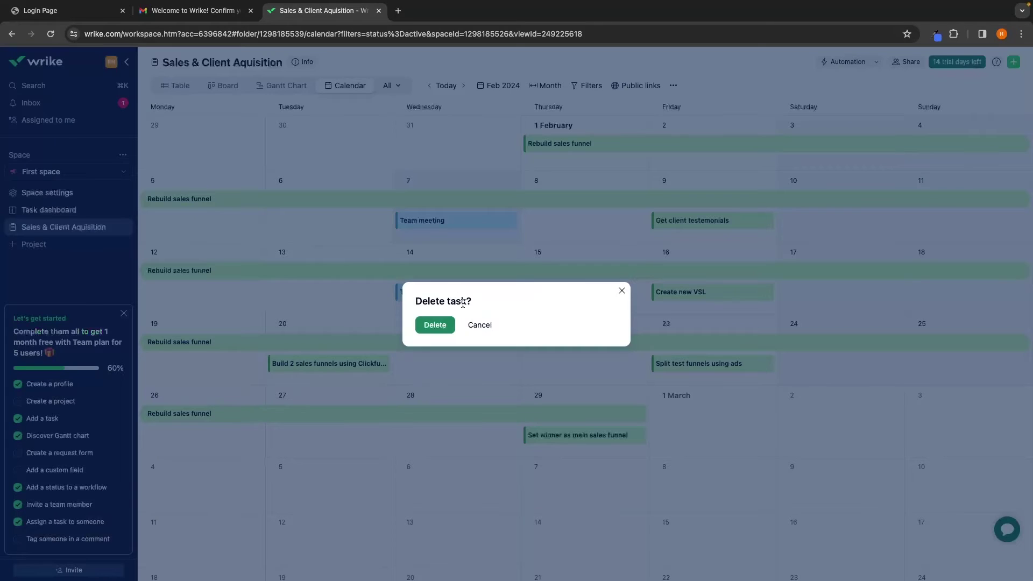
pyautogui.click(431, 321)
pyautogui.rightClick(435, 293)
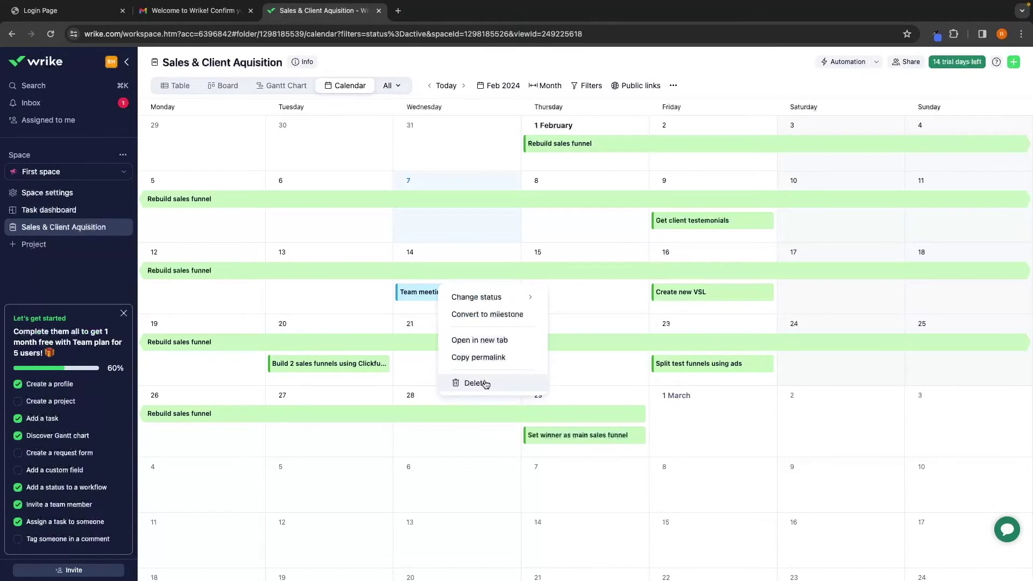
pyautogui.click(475, 383)
pyautogui.click(453, 325)
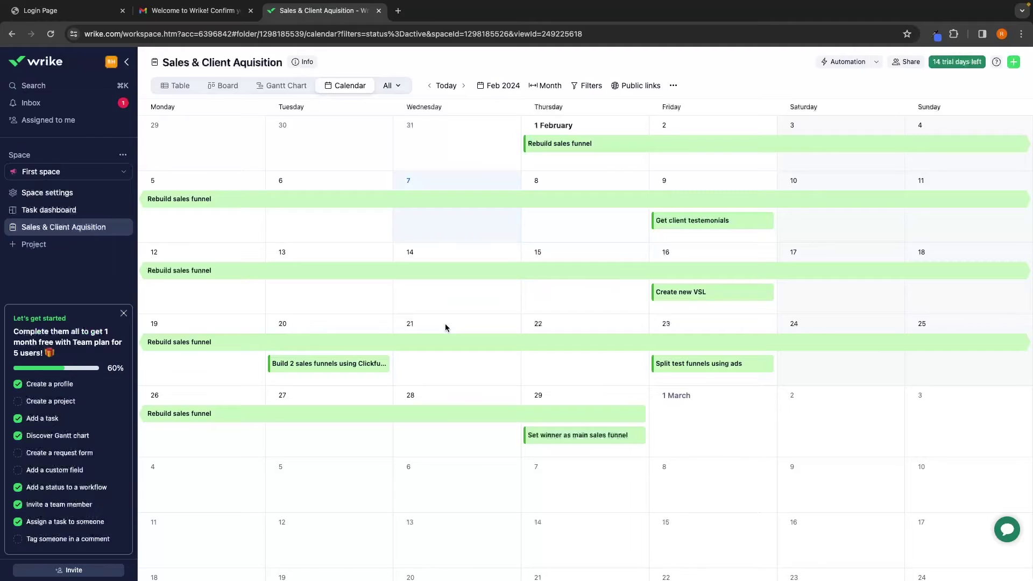
pyautogui.click(177, 93)
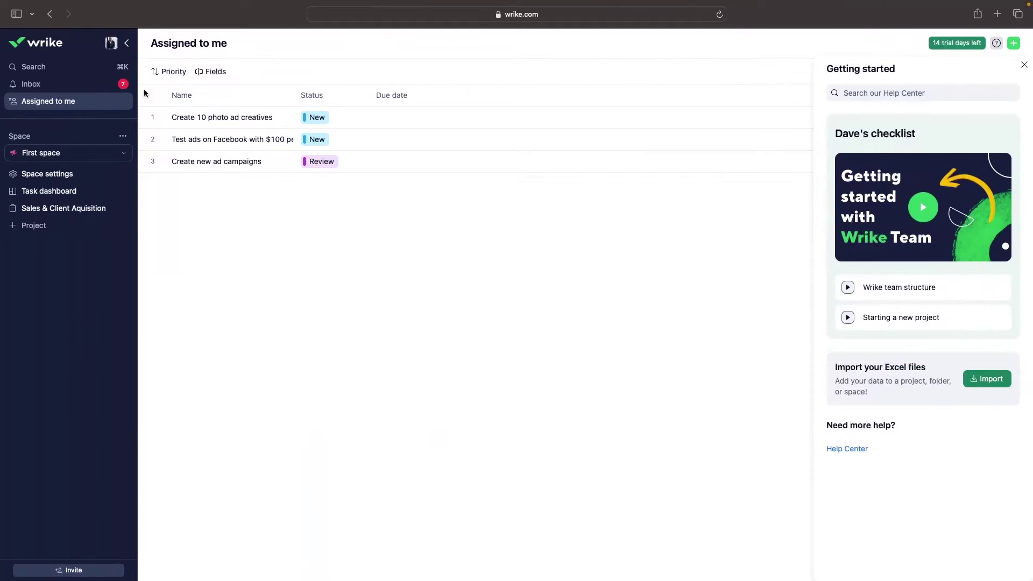
# Look through the account profile menu, then close it
pyautogui.click(112, 45)
pyautogui.moveTo(157, 65); pyautogui.dragTo(214, 67)
pyautogui.click(214, 68)
pyautogui.click(303, 231)
# Open Sales & Client Aquisition with both tasks collapsed and close the Getting started panel
pyautogui.click(70, 211)
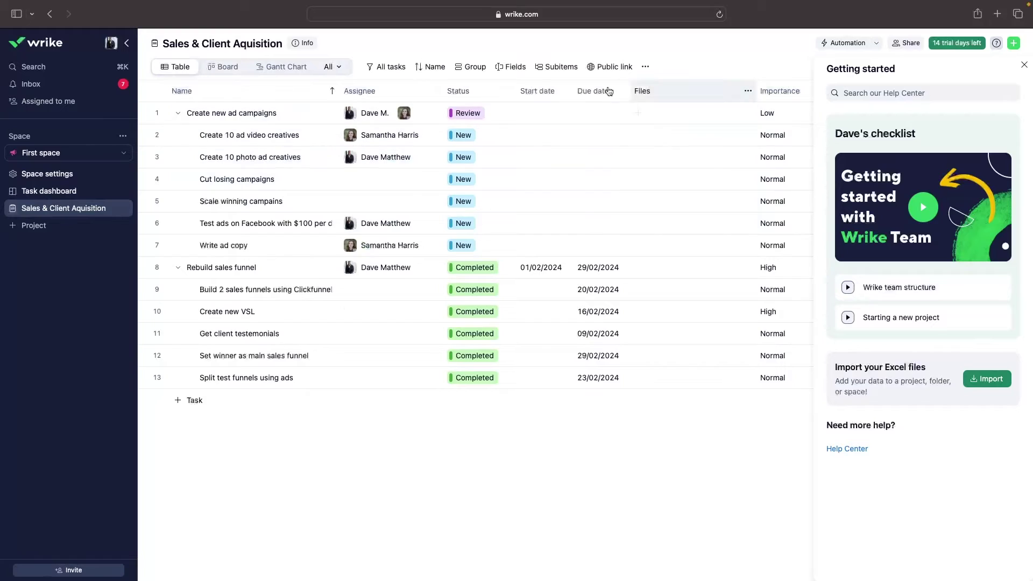
pyautogui.click(177, 113)
pyautogui.click(178, 134)
pyautogui.click(236, 67)
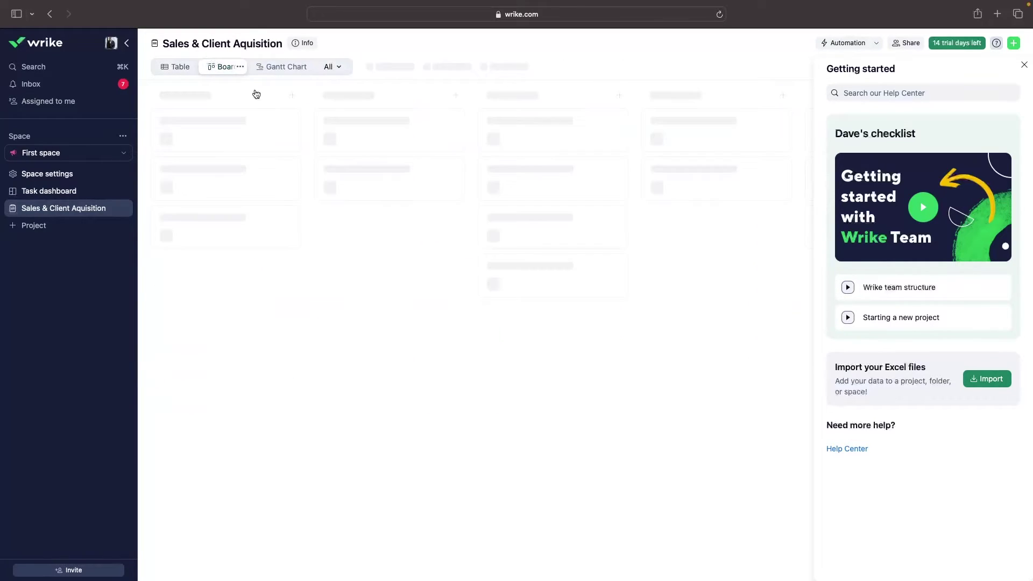
pyautogui.click(180, 68)
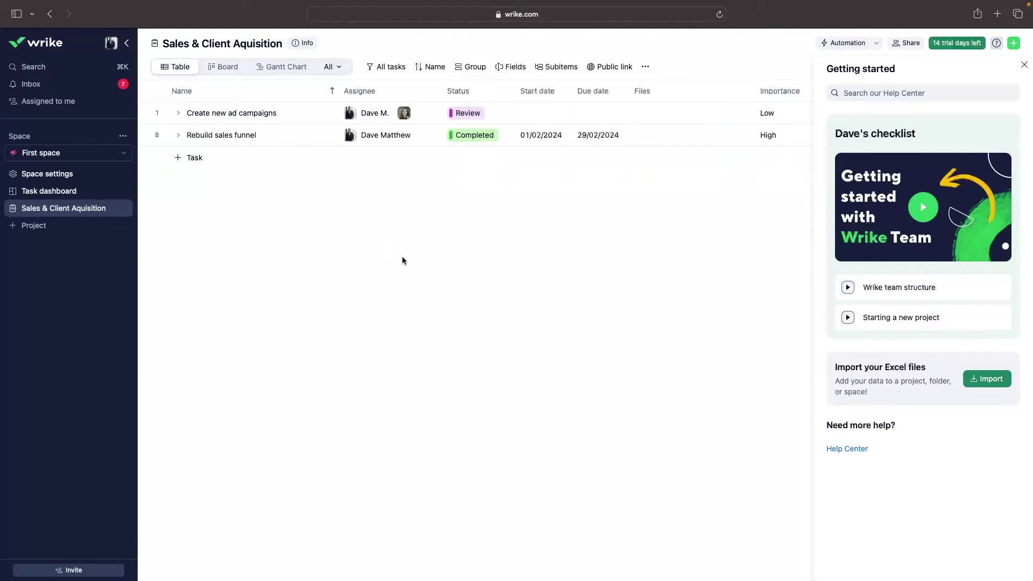
pyautogui.click(1025, 65)
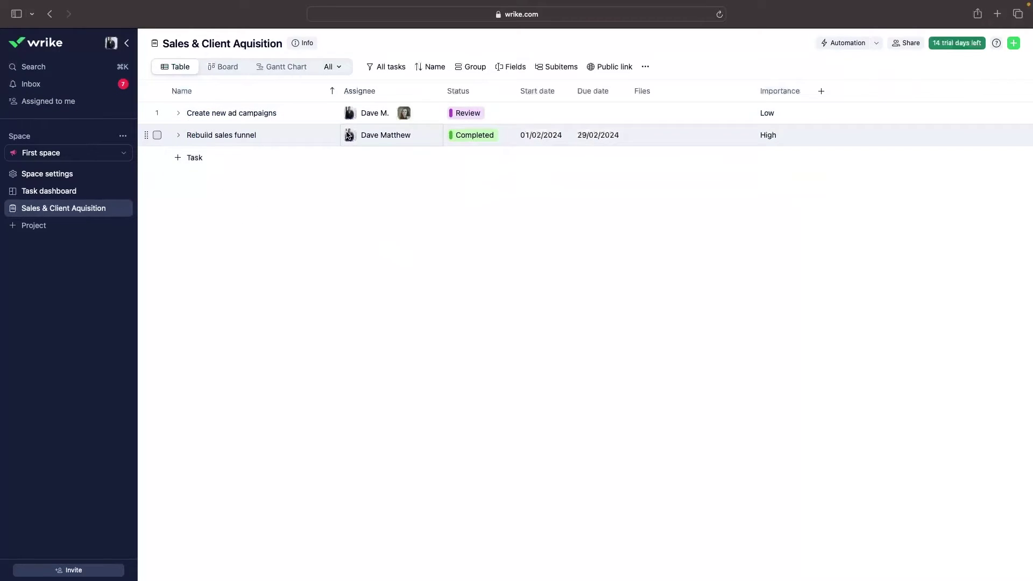
# Review the subtasks of Create new ad campaigns and Rebuild sales funnel, then show Assigned to me
pyautogui.click(178, 113)
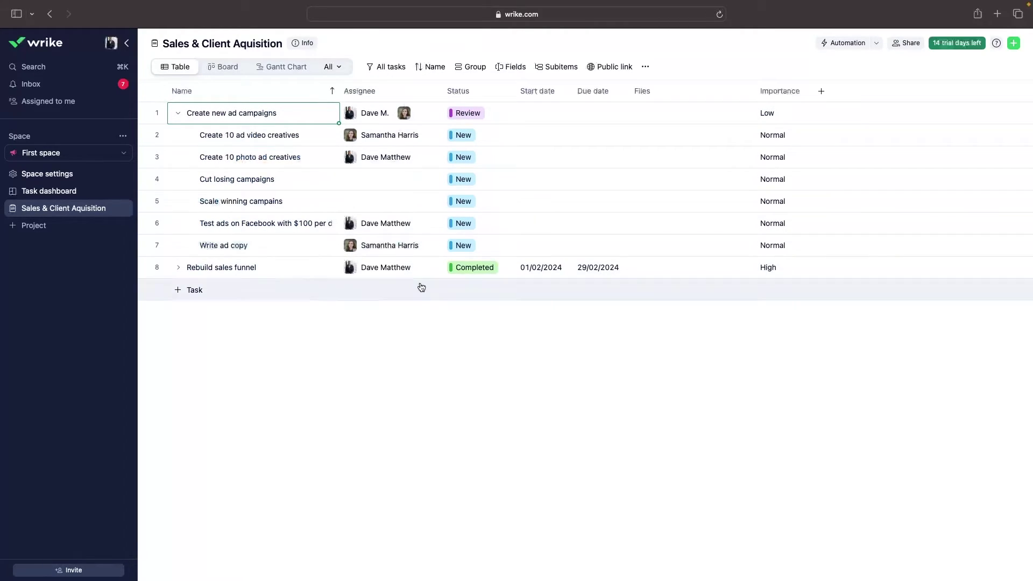
pyautogui.click(178, 113)
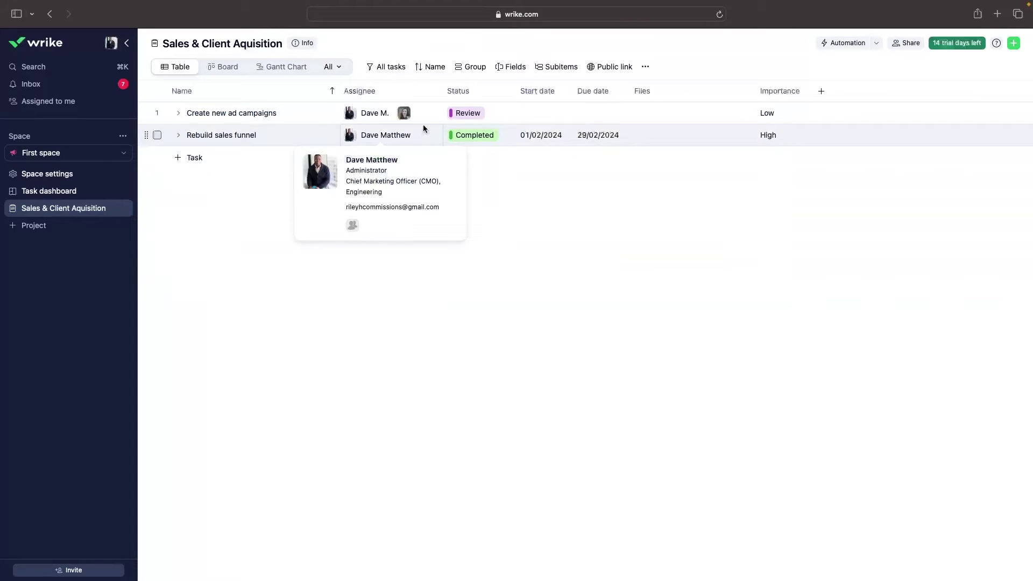
pyautogui.moveTo(405, 114)
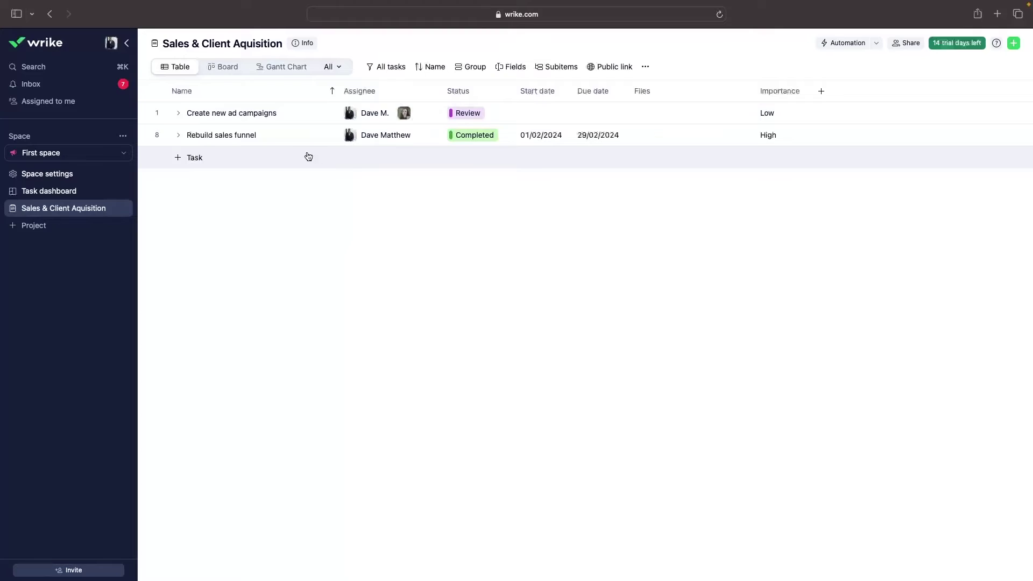
pyautogui.click(178, 135)
pyautogui.click(178, 135)
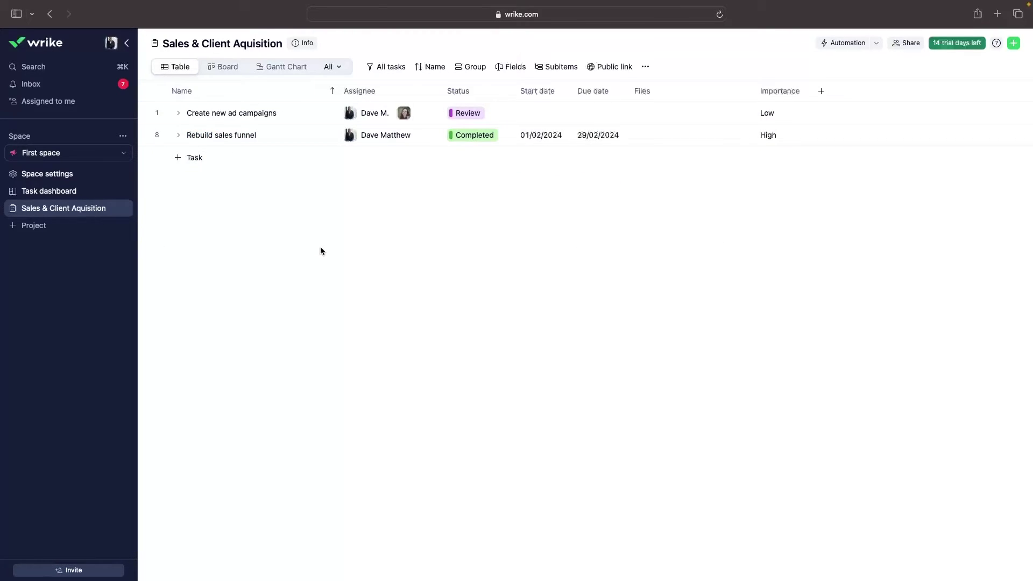
pyautogui.click(54, 110)
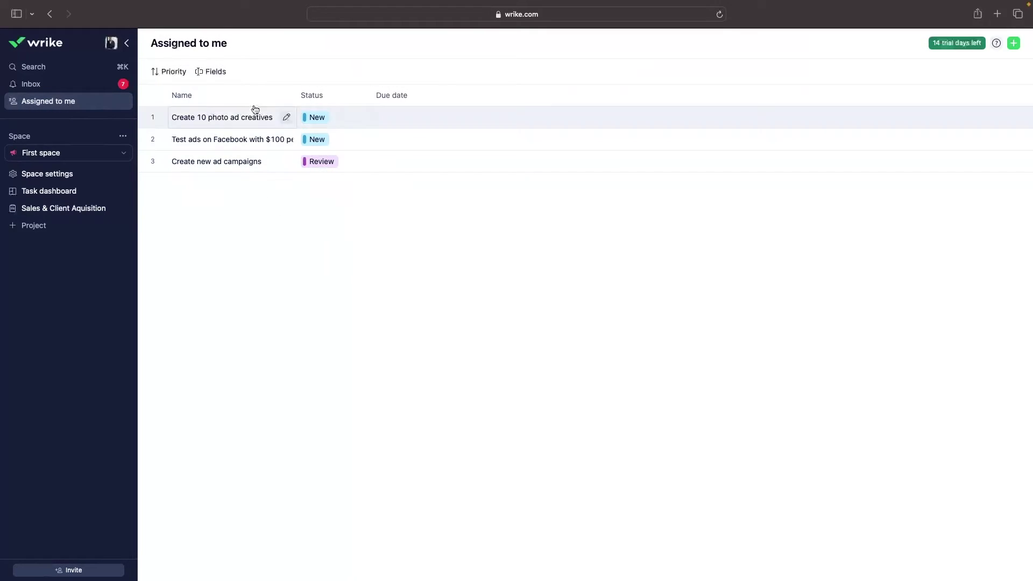
# Open Sales & Client Aquisition and set Rebuild sales funnel to In progress
pyautogui.click(79, 209)
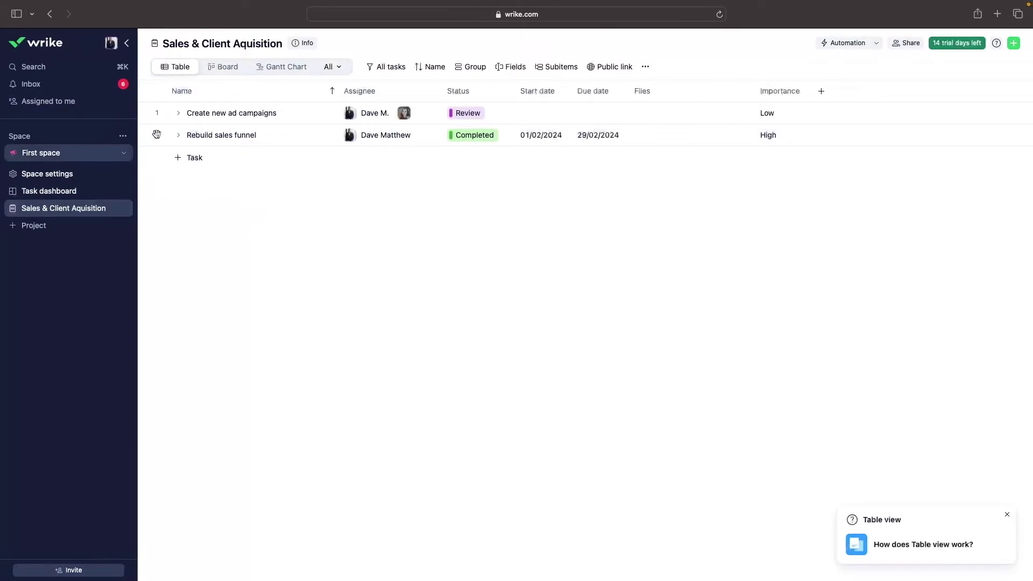
pyautogui.click(487, 135)
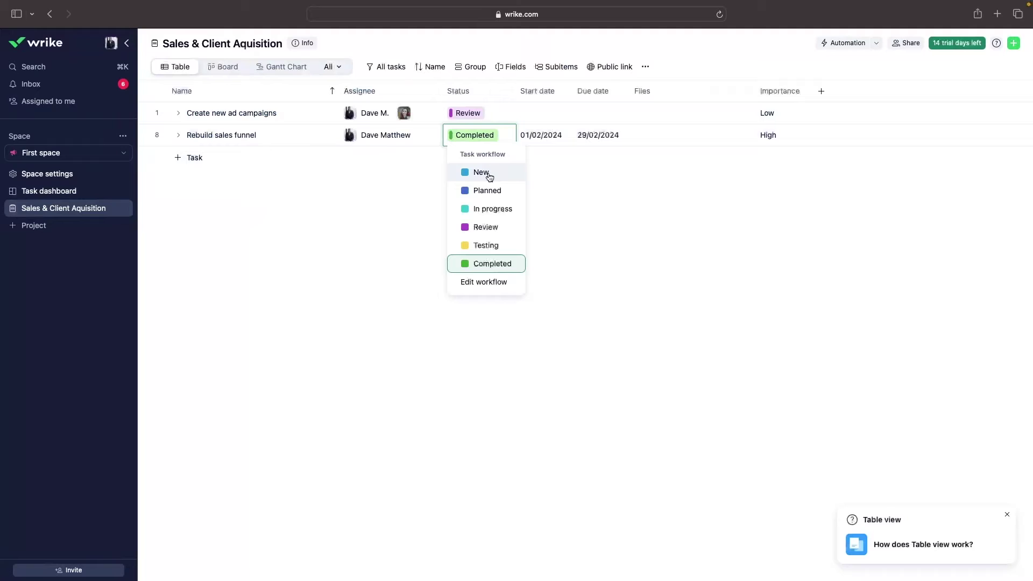
pyautogui.click(493, 209)
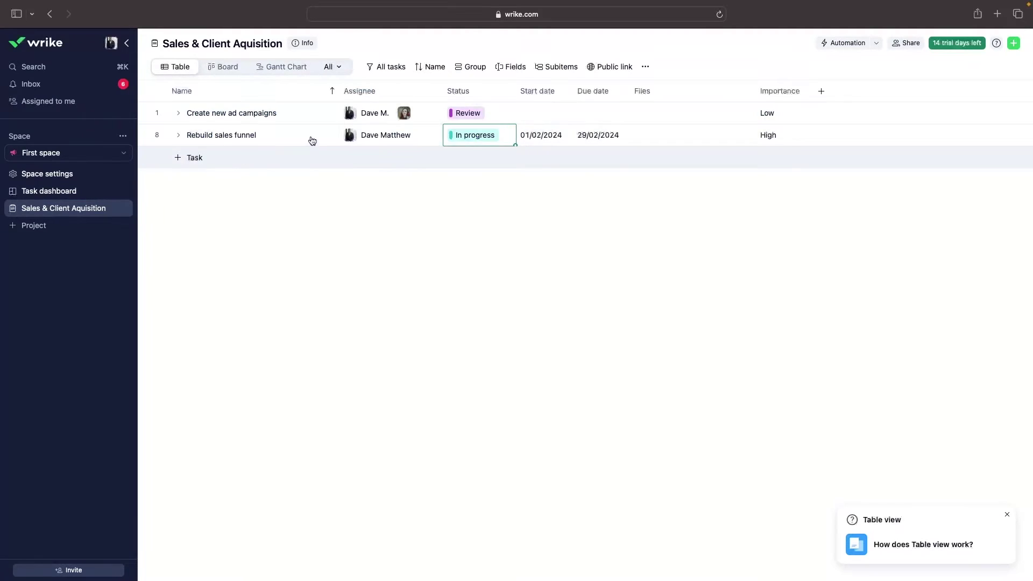
# Set all five Rebuild sales funnel subtasks, including Create new VSL, to In progress
pyautogui.click(178, 135)
pyautogui.click(469, 161)
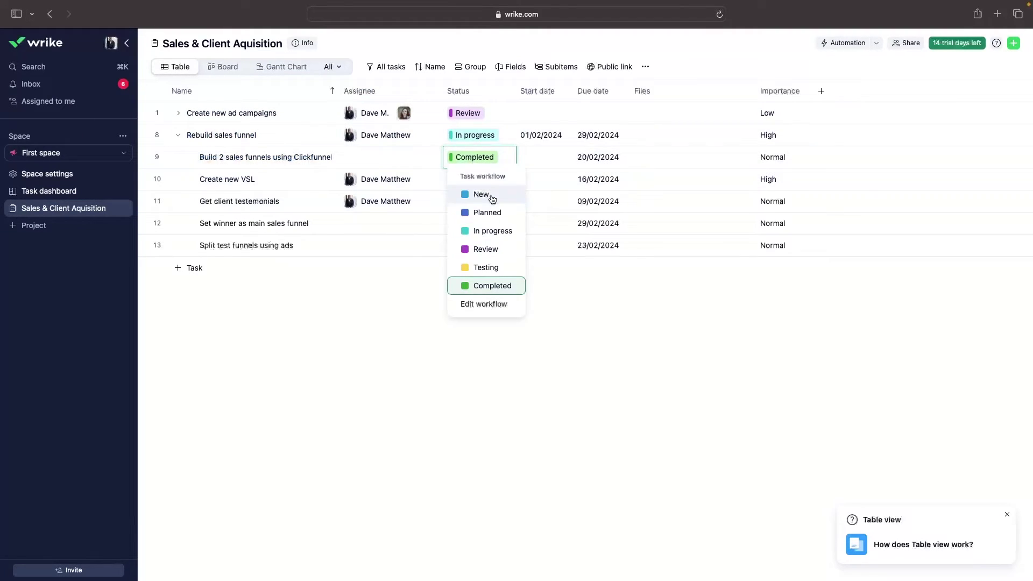
pyautogui.click(491, 231)
pyautogui.click(478, 183)
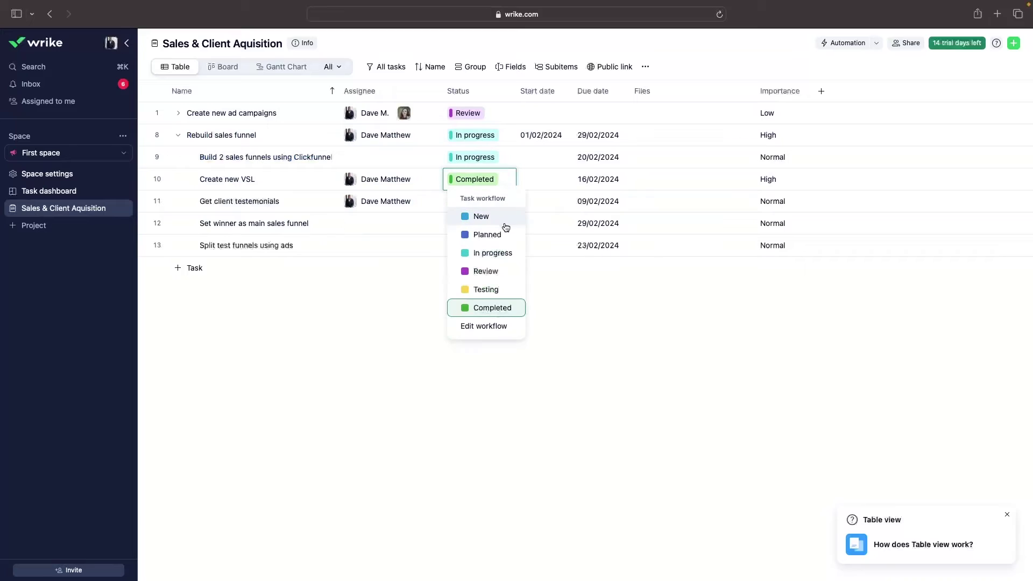
pyautogui.click(493, 253)
pyautogui.click(475, 201)
pyautogui.click(493, 275)
pyautogui.click(474, 223)
pyautogui.click(493, 297)
pyautogui.click(486, 245)
pyautogui.click(502, 318)
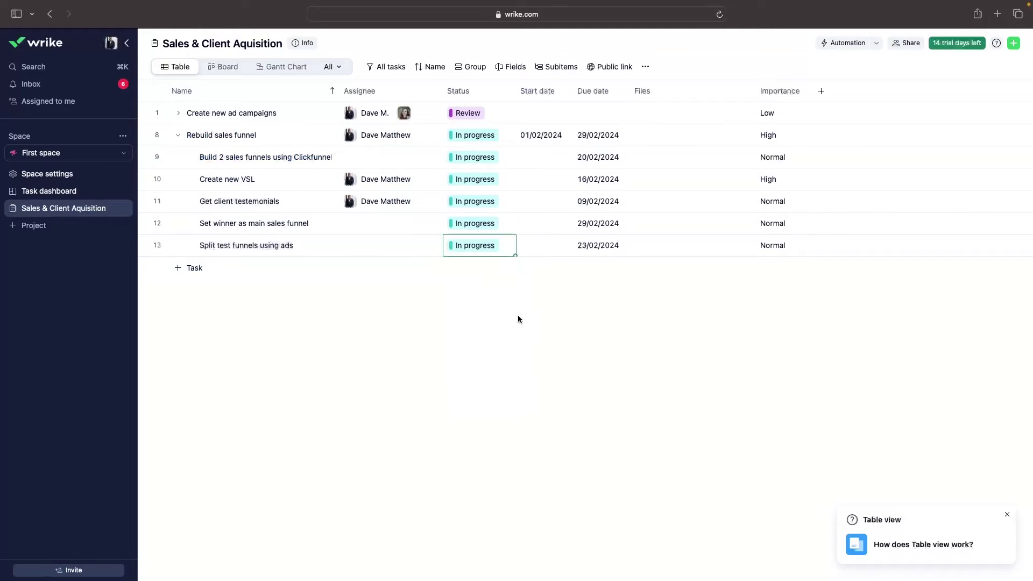
pyautogui.click(64, 103)
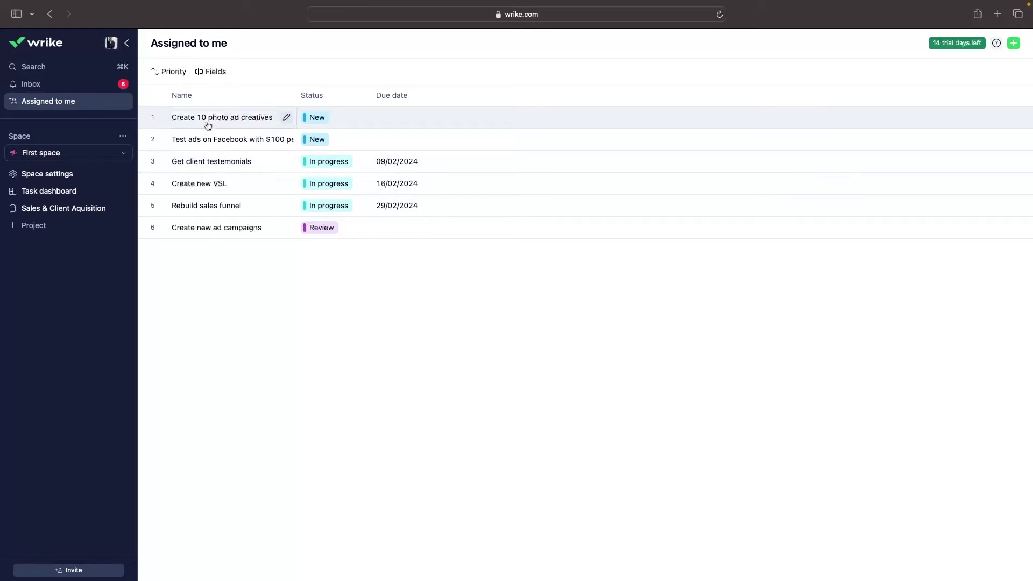
# Open the Inbox to see assignment and importance-change notifications
pyautogui.click(97, 89)
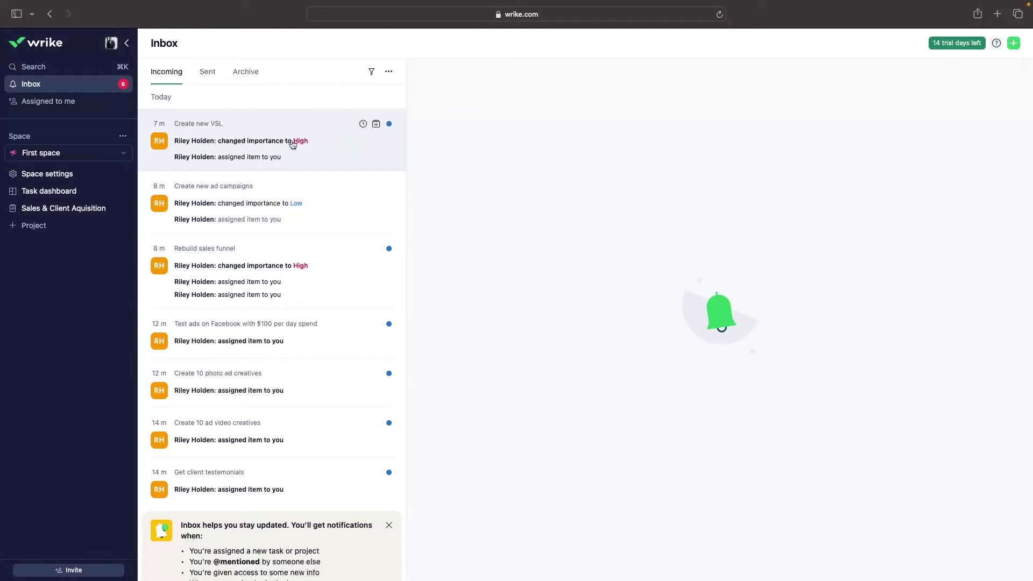
# Scroll down and back up through the Inbox notifications
pyautogui.scroll(-1, 258, 242)
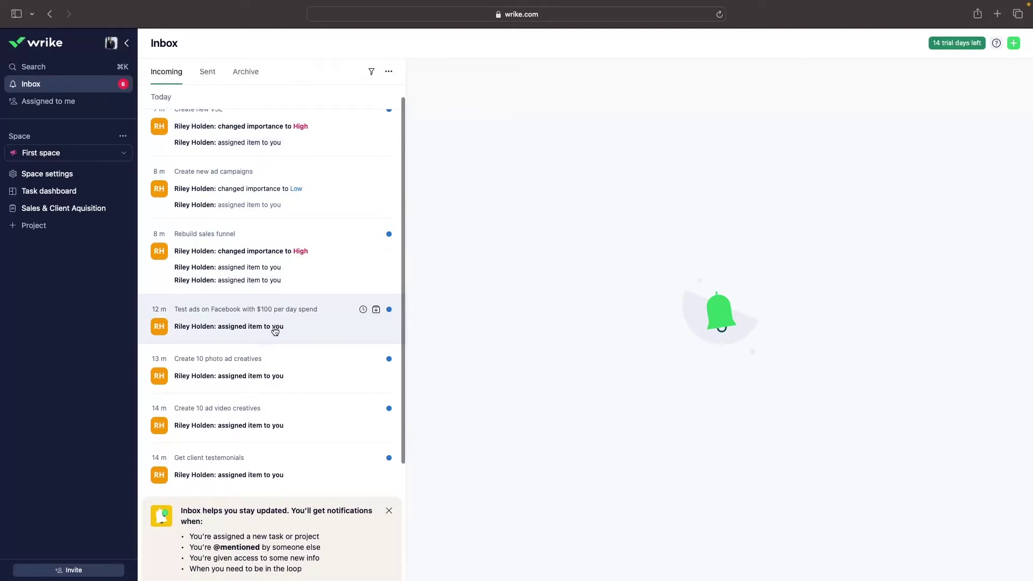
pyautogui.scroll(1, 269, 459)
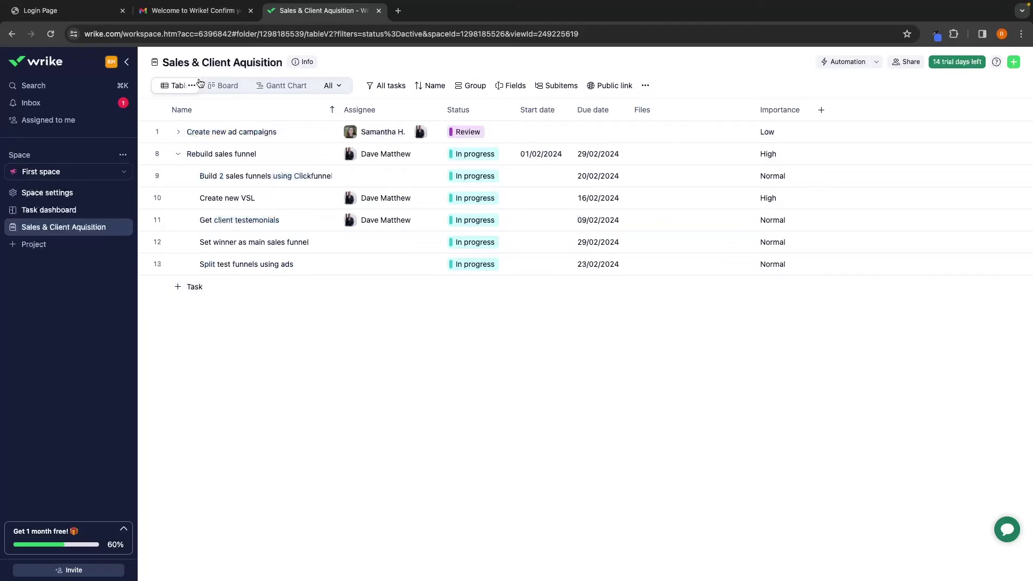
# Create a new project named 'Client ad campains'
pyautogui.moveTo(167, 65); pyautogui.dragTo(274, 63)
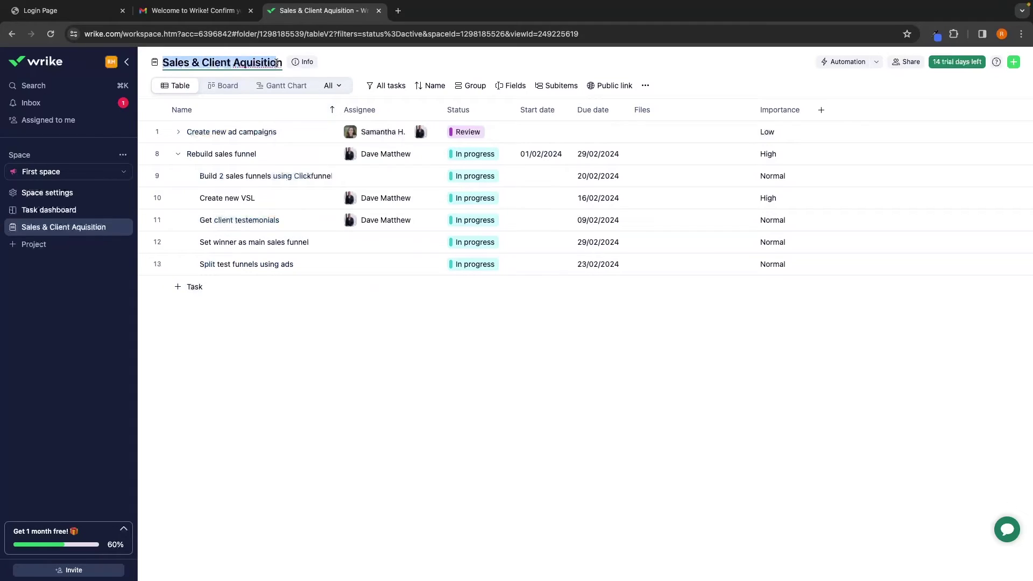
pyautogui.click(325, 69)
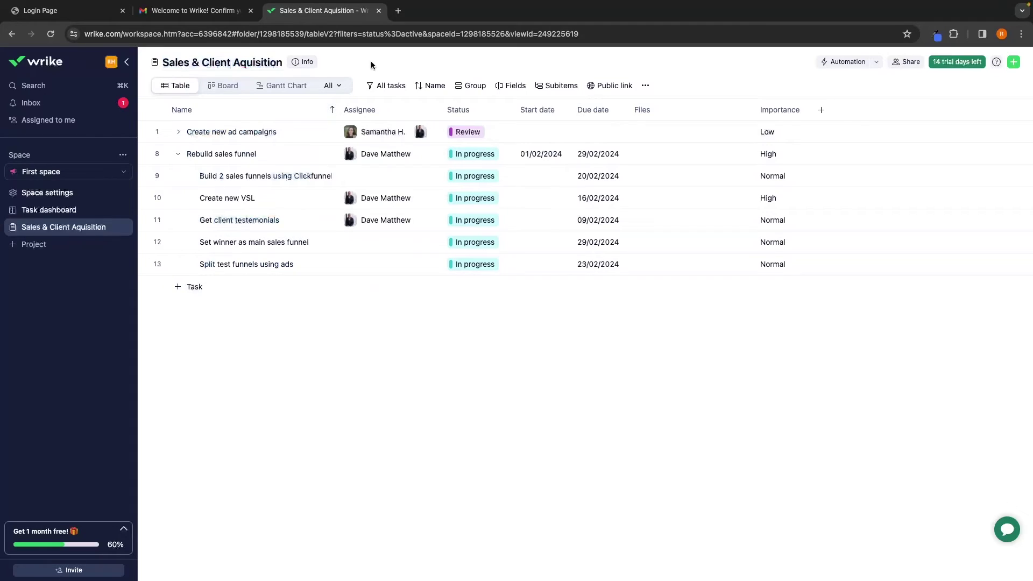
pyautogui.click(39, 248)
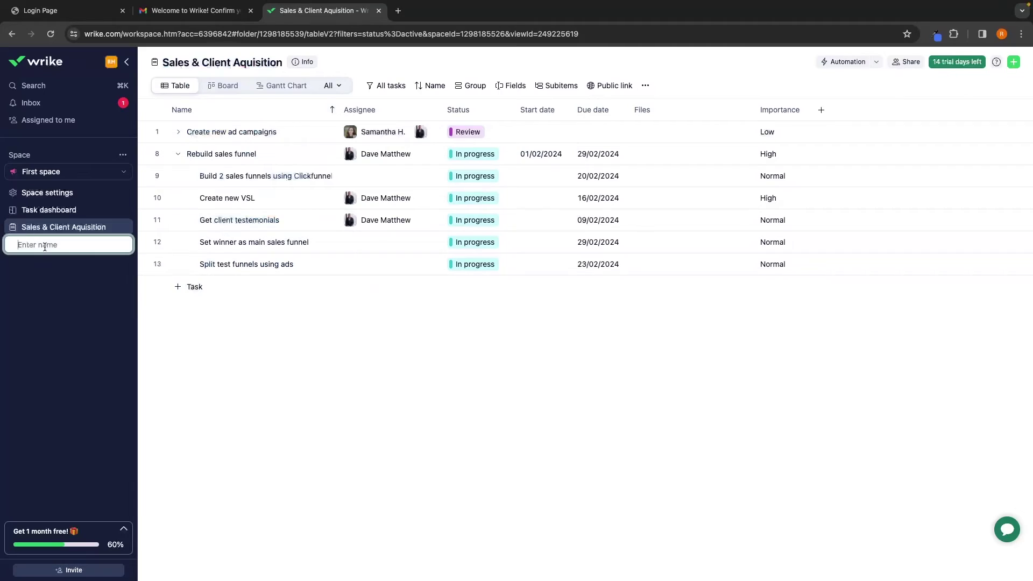
pyautogui.write('Client ad campains')
pyautogui.press('Return')
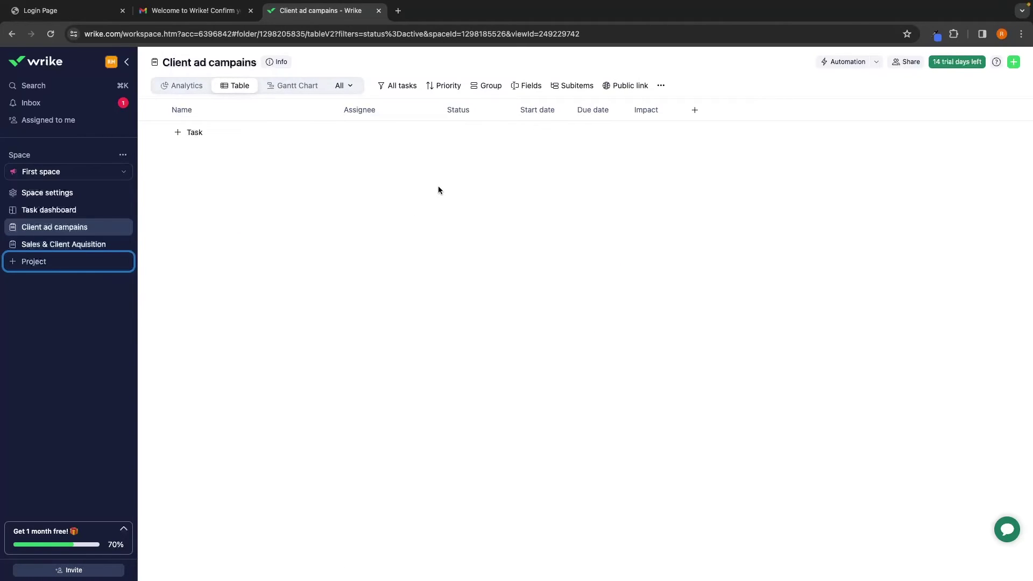
# Add the task 'Run ads for pet shop client' and try adding a subitem under it
pyautogui.click(199, 132)
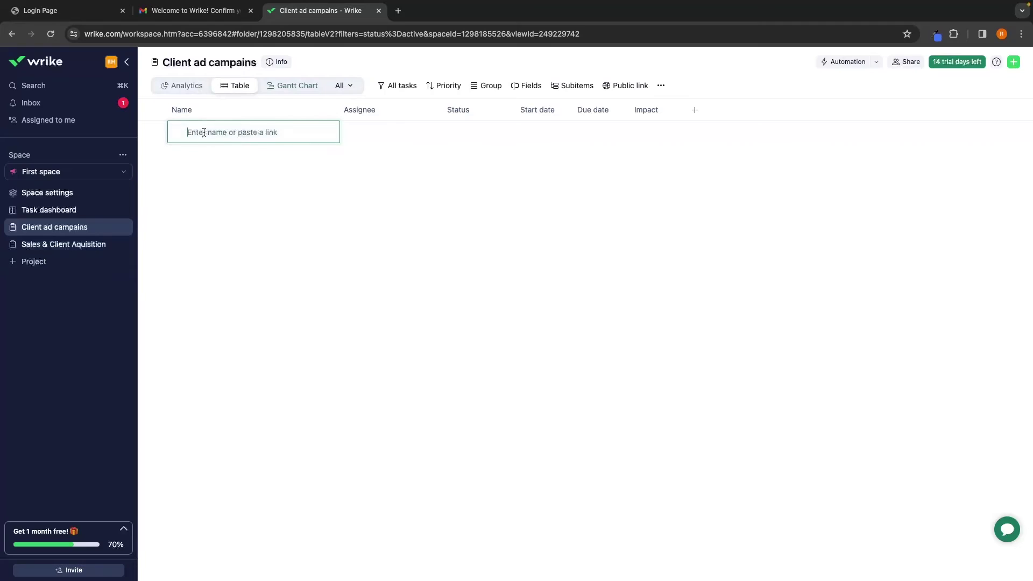
pyautogui.write('Run ads for pet shop client')
pyautogui.press('Return')
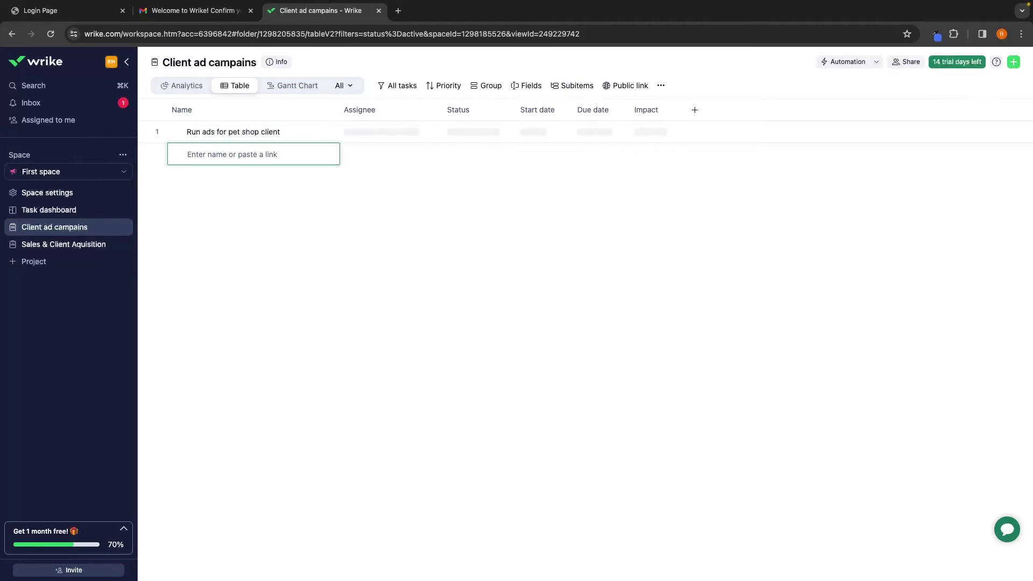
pyautogui.press('Escape')
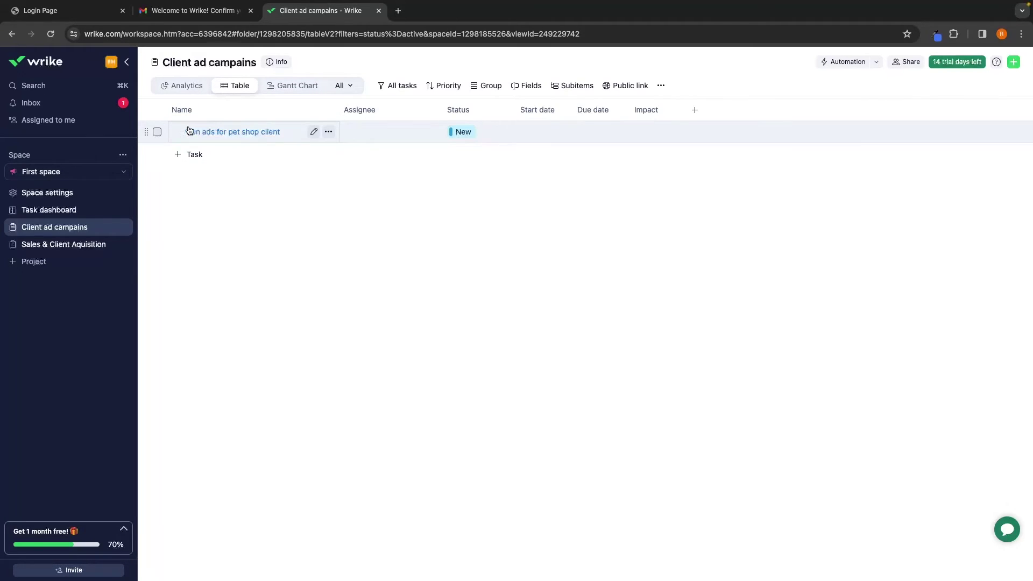
pyautogui.click(328, 132)
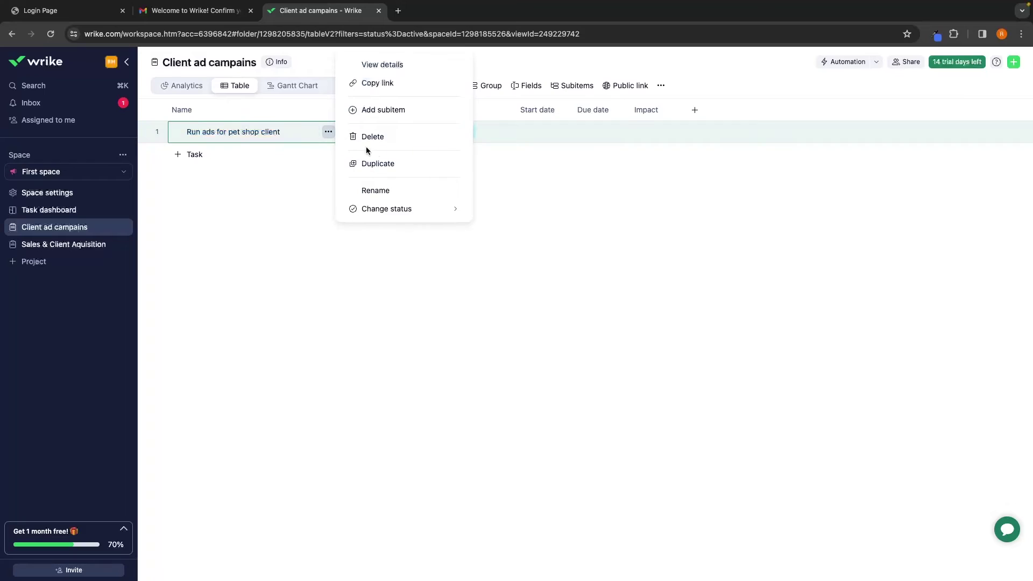
pyautogui.click(380, 111)
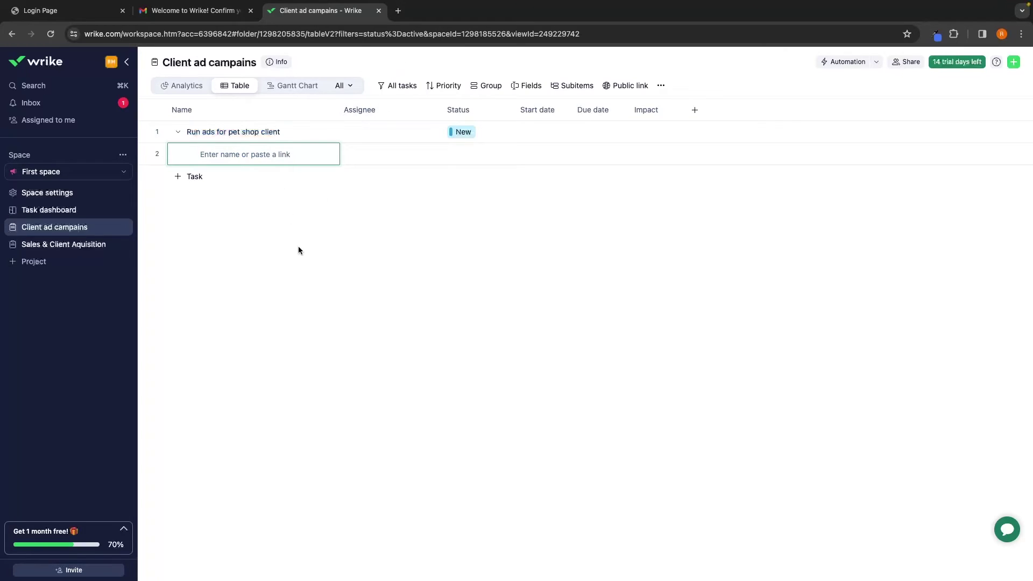
pyautogui.click(66, 249)
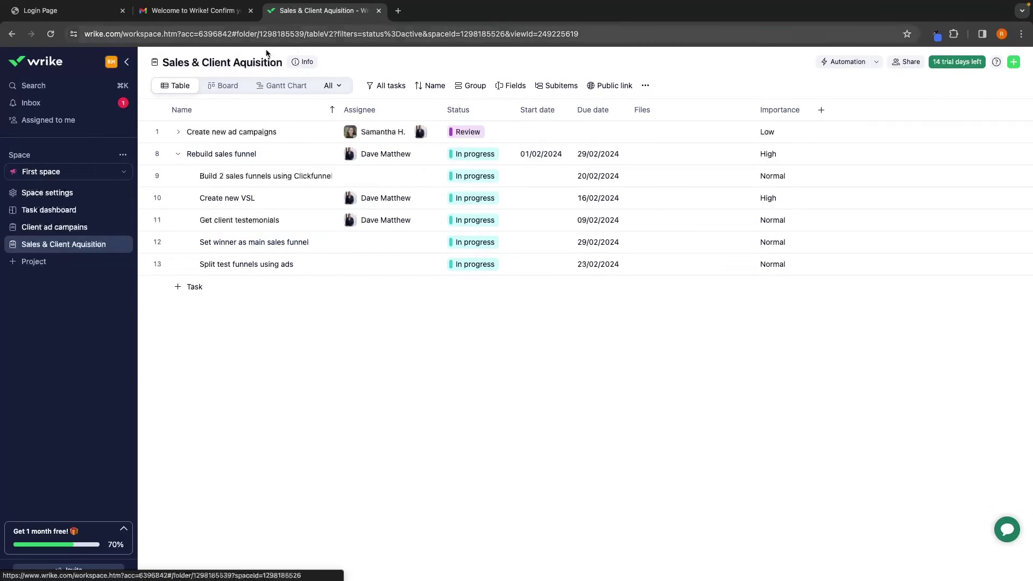
# Open the Client ad campains project and bring up the create-new options
pyautogui.click(51, 226)
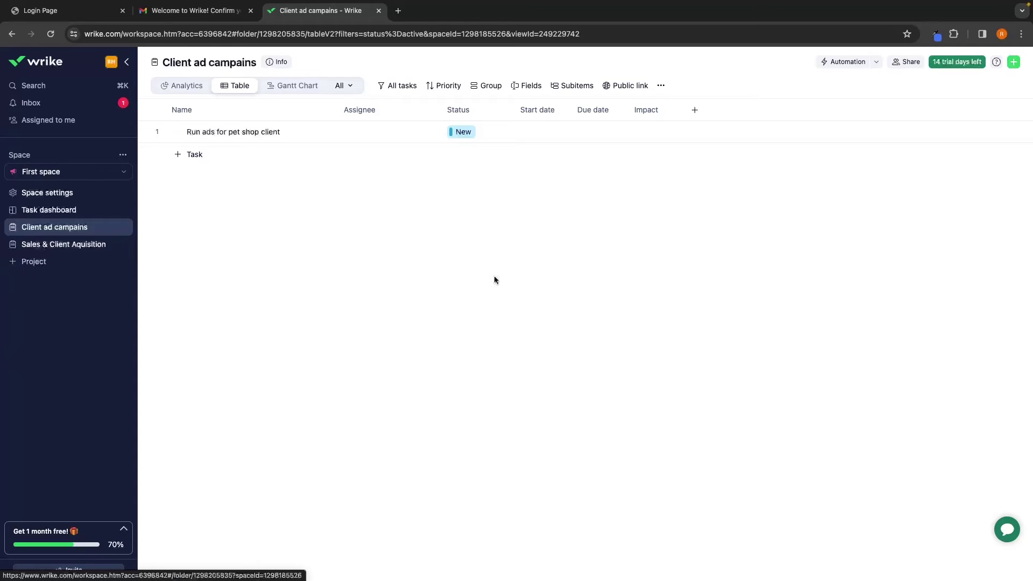
pyautogui.click(1013, 63)
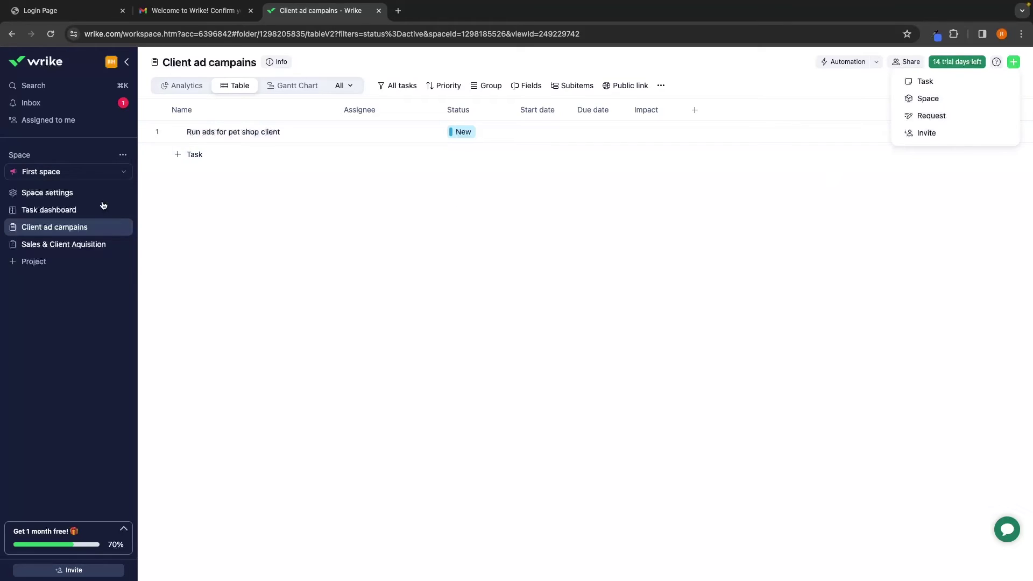
# Invite a teammate by e-mail as an Admin user and send the invitation
pyautogui.click(927, 134)
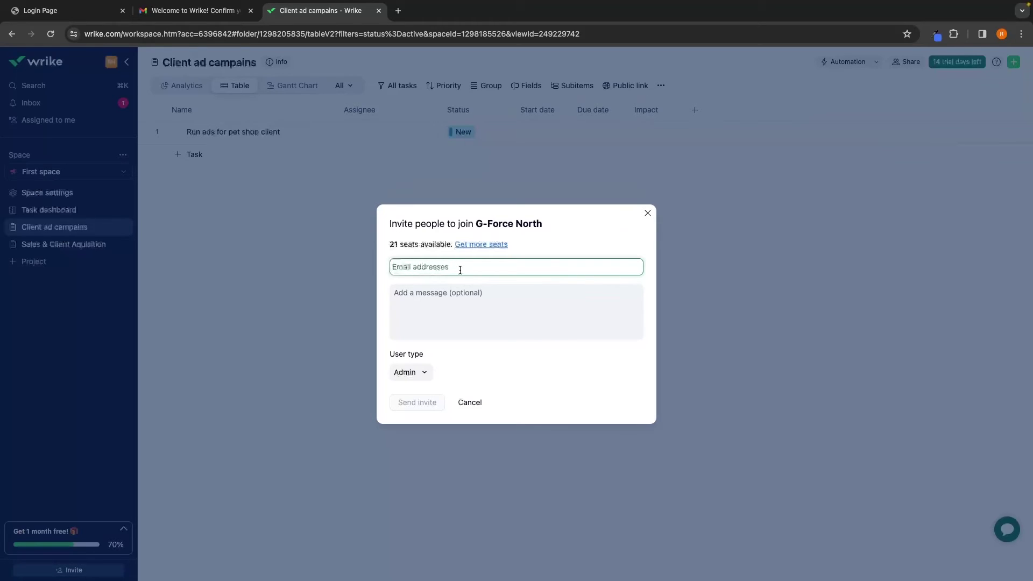
pyautogui.press('super+v')
pyautogui.click(394, 353)
pyautogui.click(424, 376)
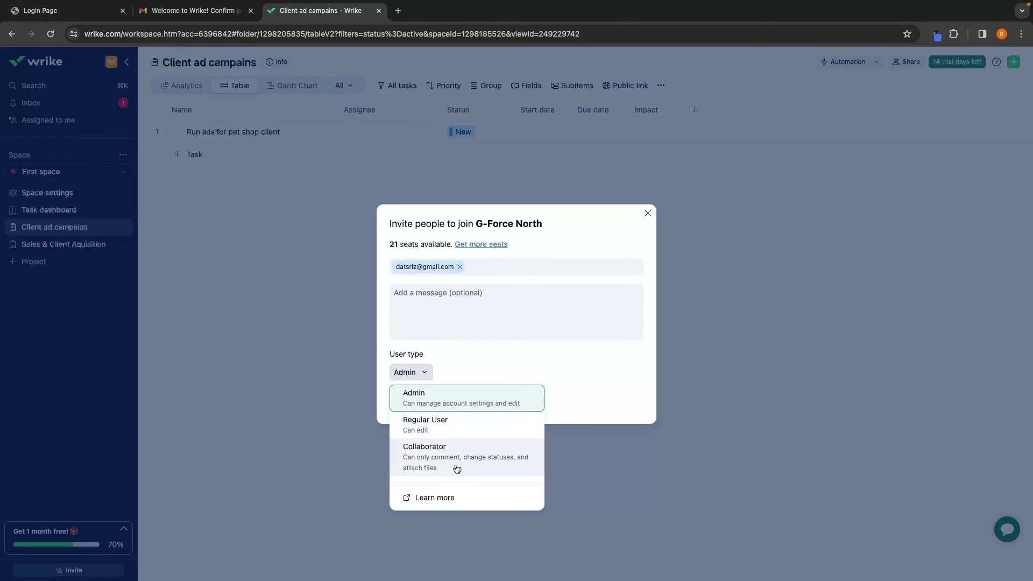
pyautogui.click(559, 386)
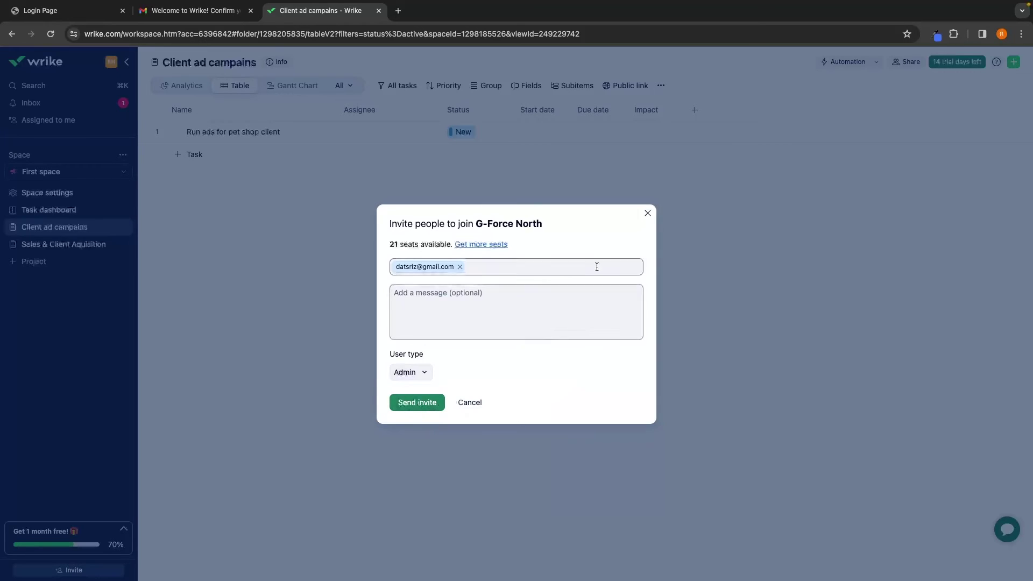
pyautogui.click(646, 215)
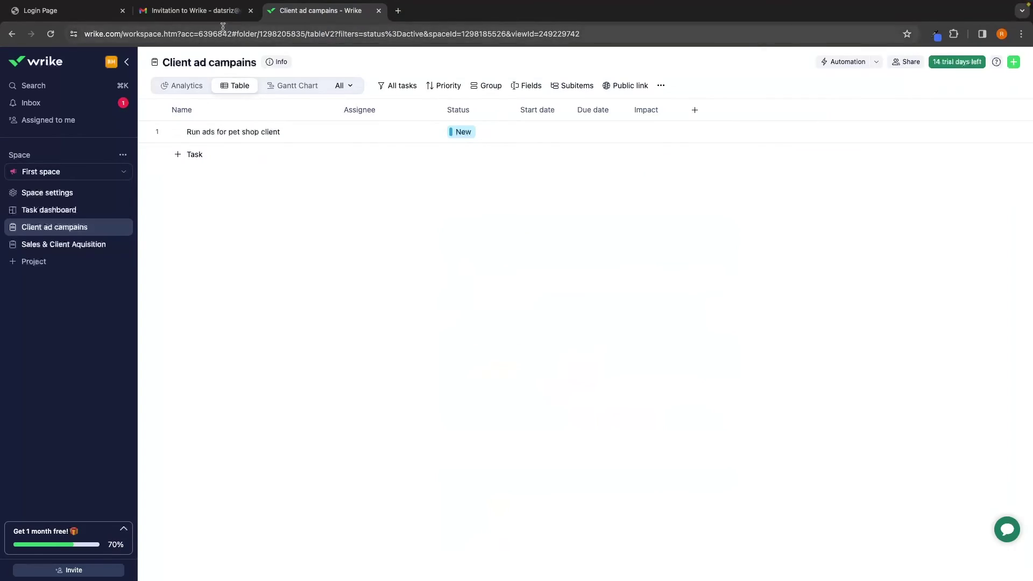
pyautogui.hotkey('ctrl', 'shift', 'Tab')
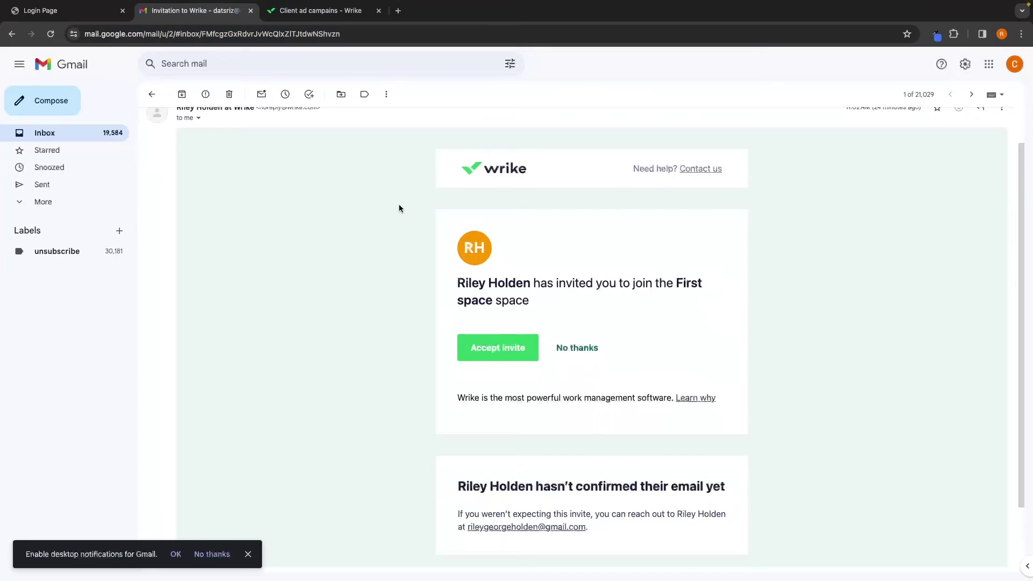
# Read the Wrike invitation e-mail in Gmail, then go back to the Client ad campains project
pyautogui.moveTo(440, 270); pyautogui.dragTo(550, 307)
pyautogui.click(551, 305)
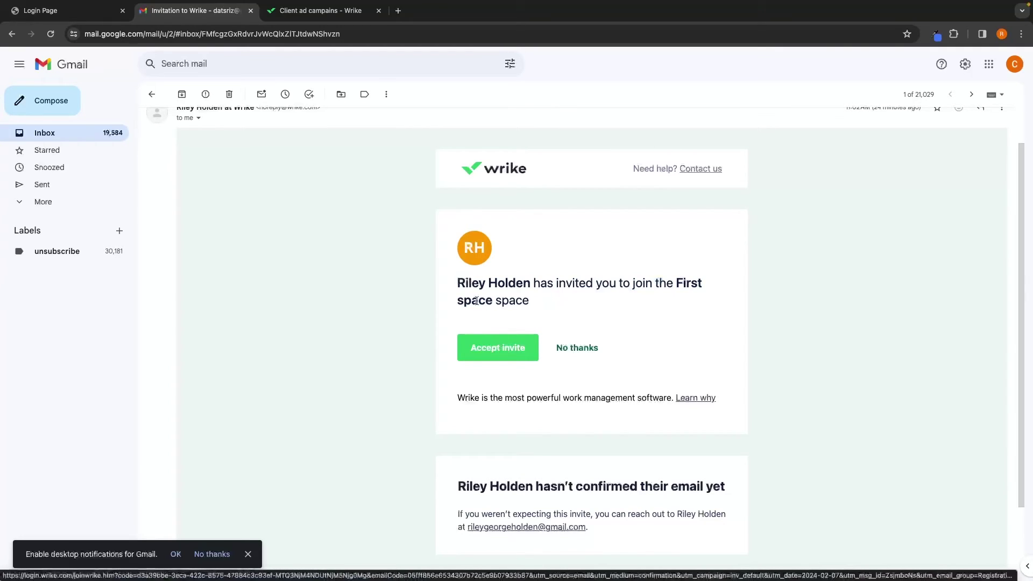
pyautogui.click(339, 11)
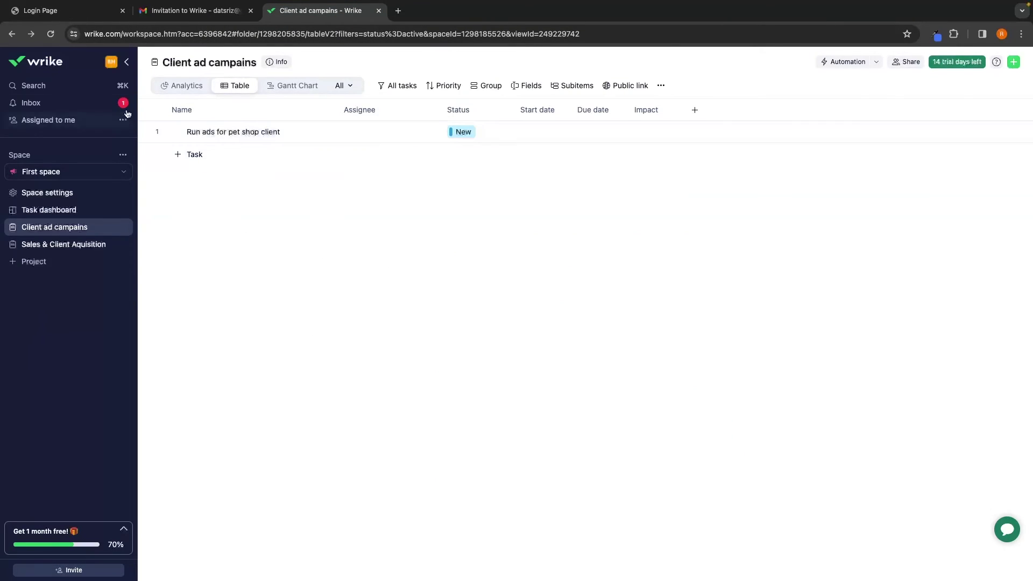
pyautogui.click(112, 63)
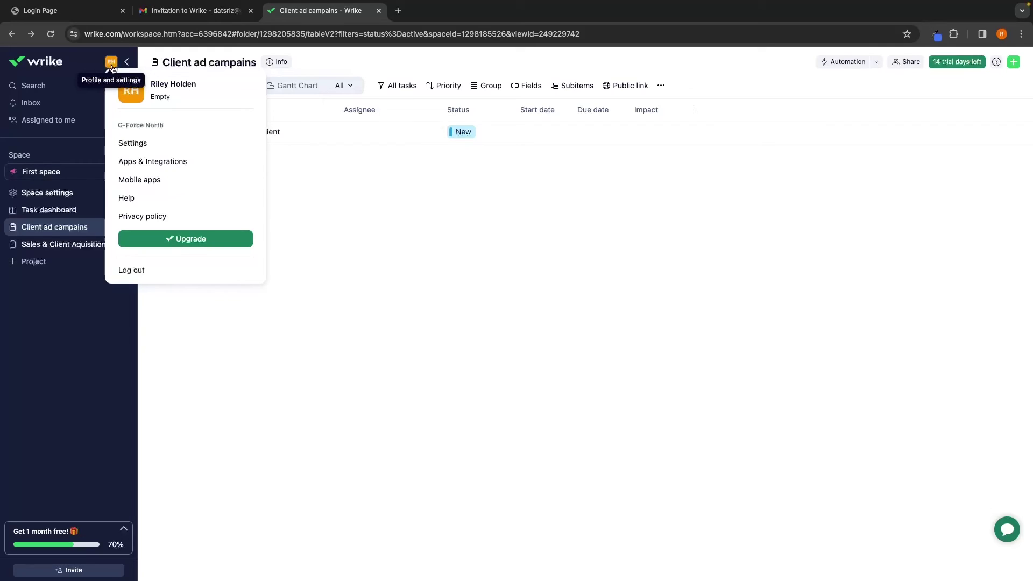
pyautogui.click(136, 144)
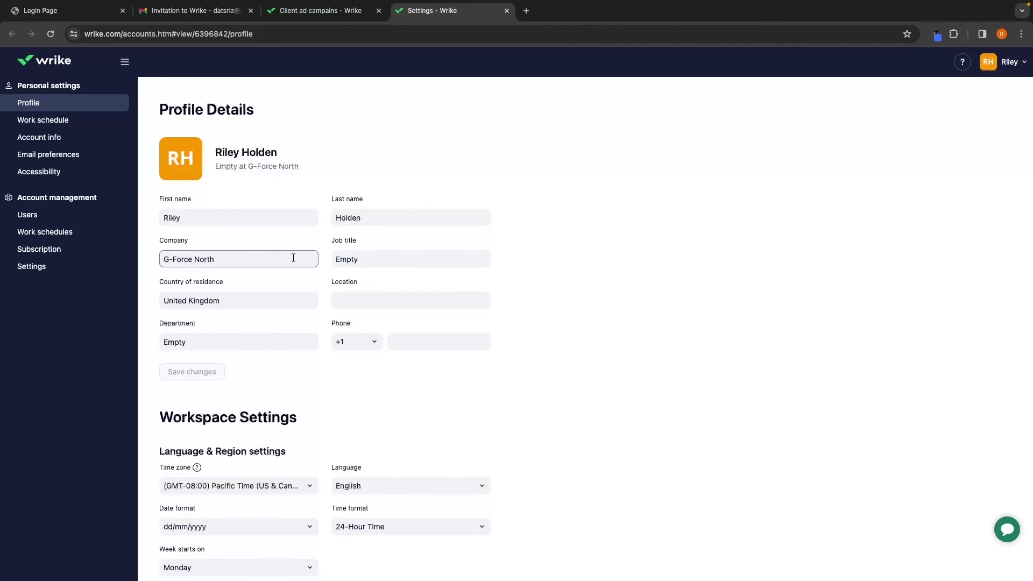
pyautogui.scroll(-3, 370, 344)
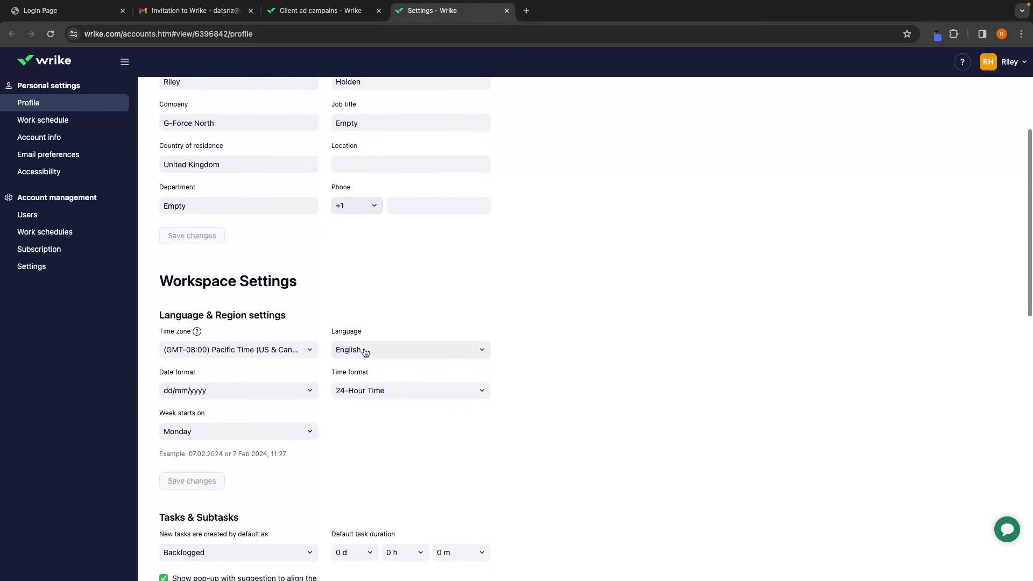
pyautogui.scroll(-2, 454, 364)
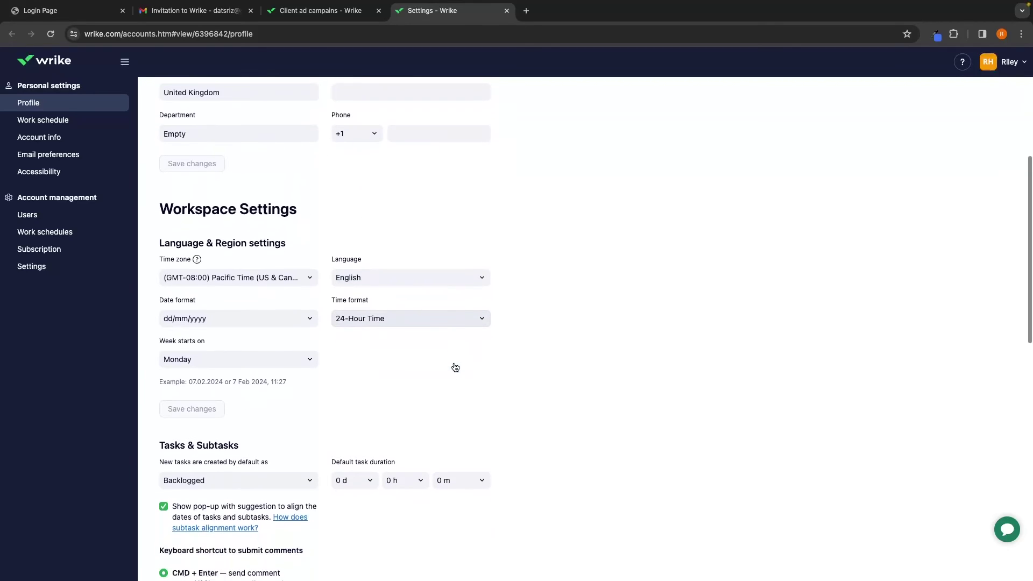
pyautogui.scroll(6, 453, 366)
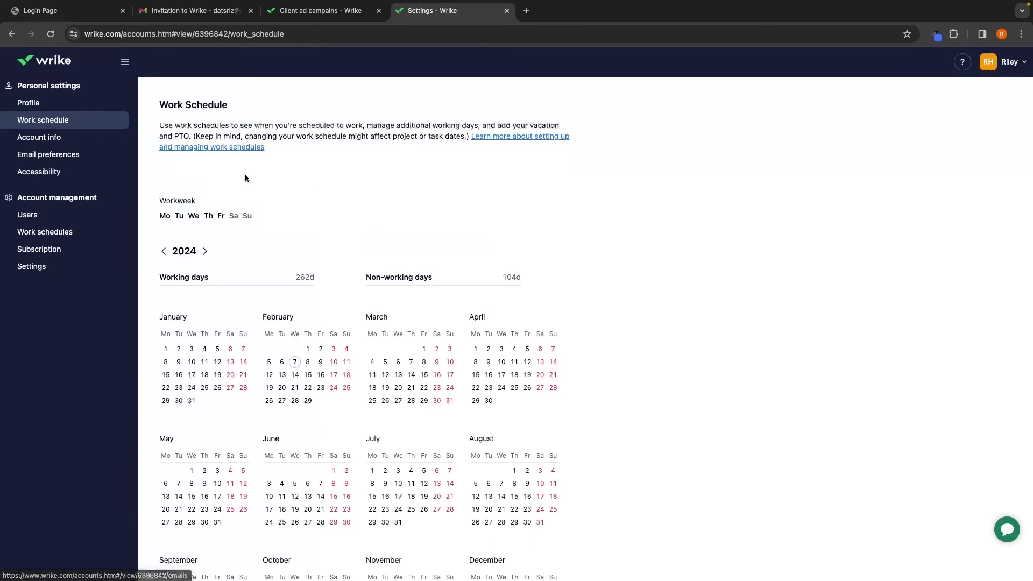
pyautogui.scroll(-3, 259, 198)
pyautogui.moveTo(155, 210); pyautogui.dragTo(224, 205)
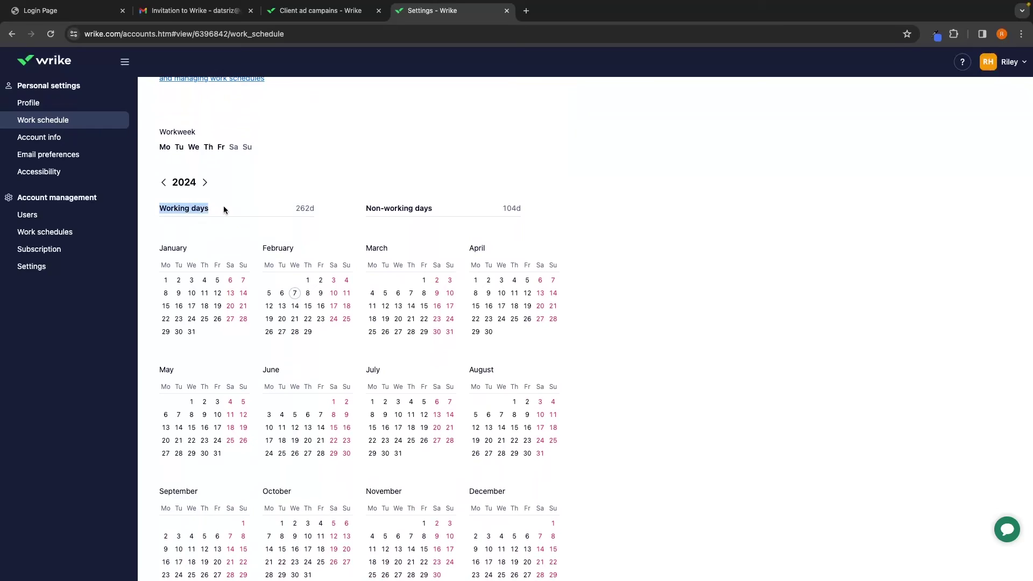
pyautogui.moveTo(364, 210); pyautogui.dragTo(447, 207)
pyautogui.click(566, 246)
pyautogui.scroll(-1, 566, 246)
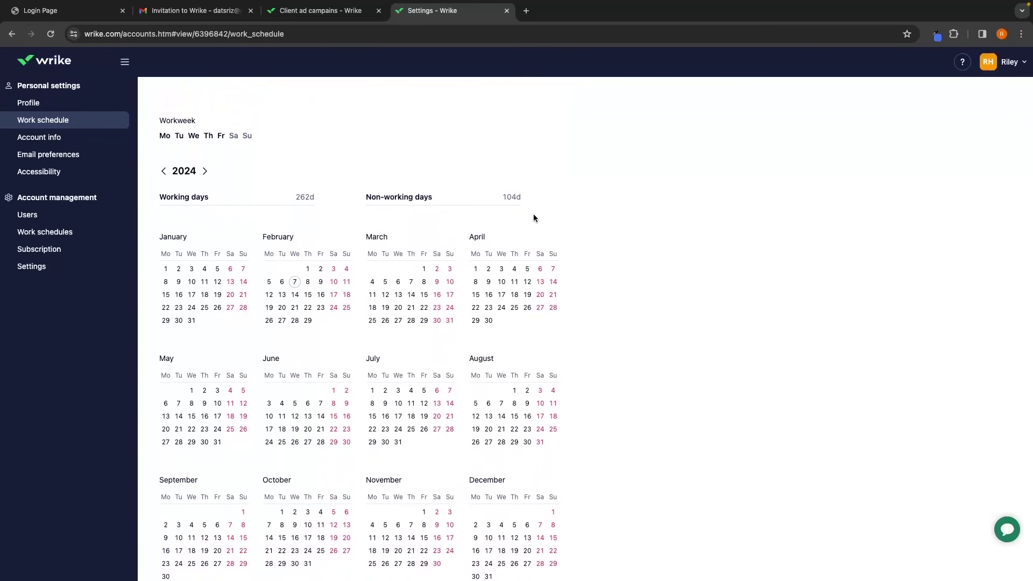
pyautogui.click(48, 155)
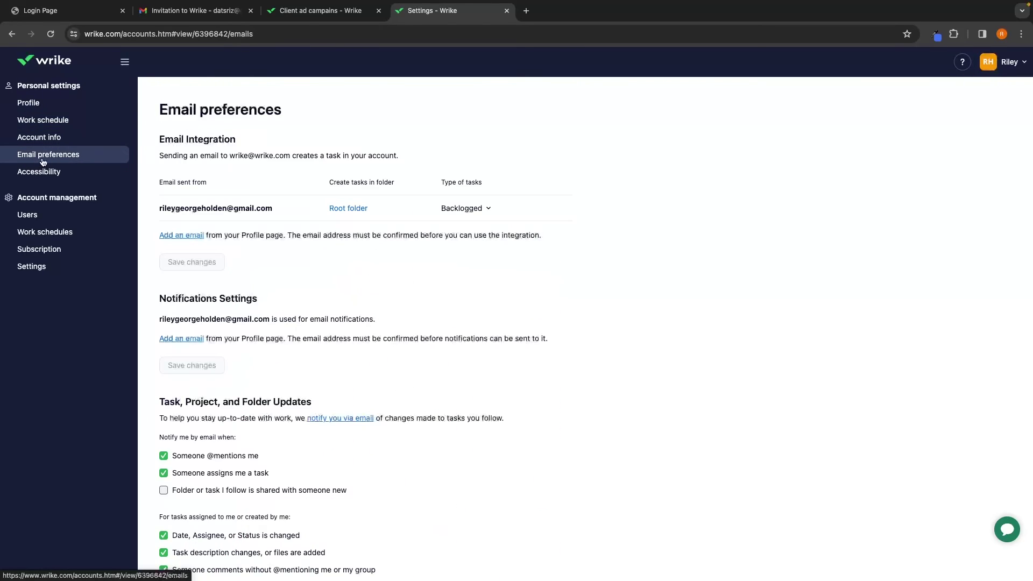
pyautogui.scroll(-2, 406, 236)
pyautogui.scroll(-3, 406, 236)
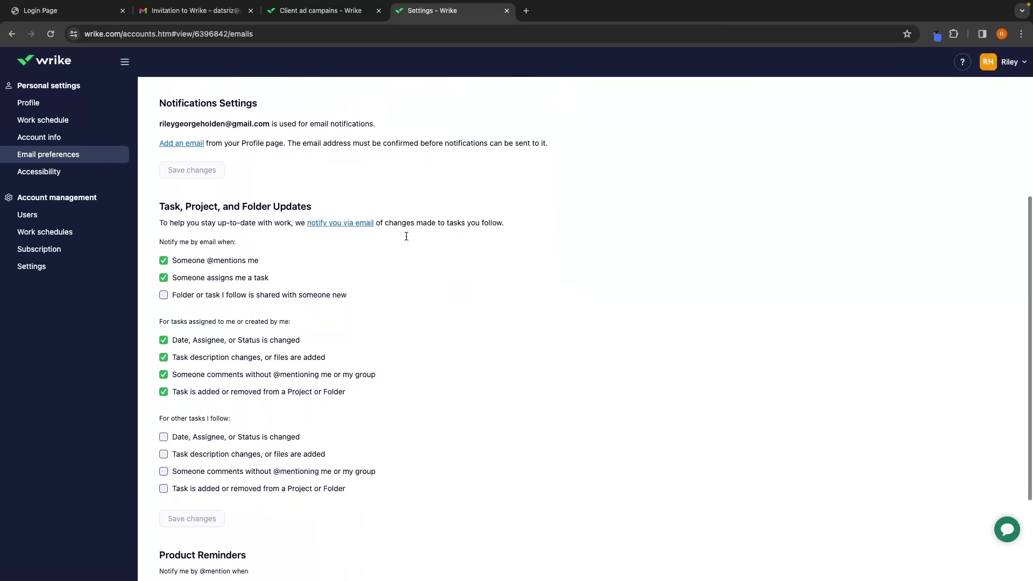
pyautogui.moveTo(154, 198); pyautogui.dragTo(306, 197)
pyautogui.click(391, 264)
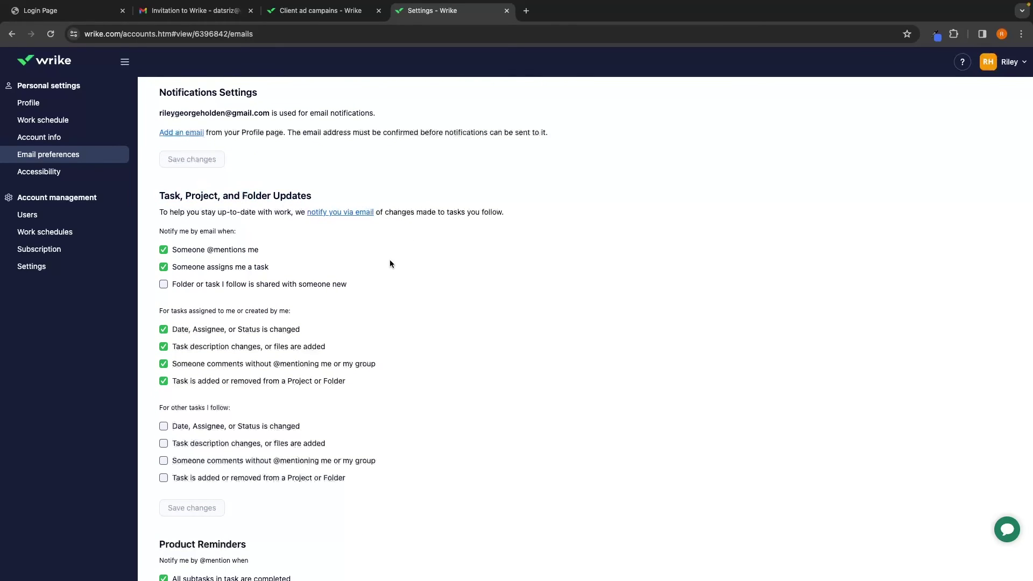
pyautogui.moveTo(157, 233); pyautogui.dragTo(237, 233)
pyautogui.click(255, 232)
pyautogui.scroll(-2, 257, 309)
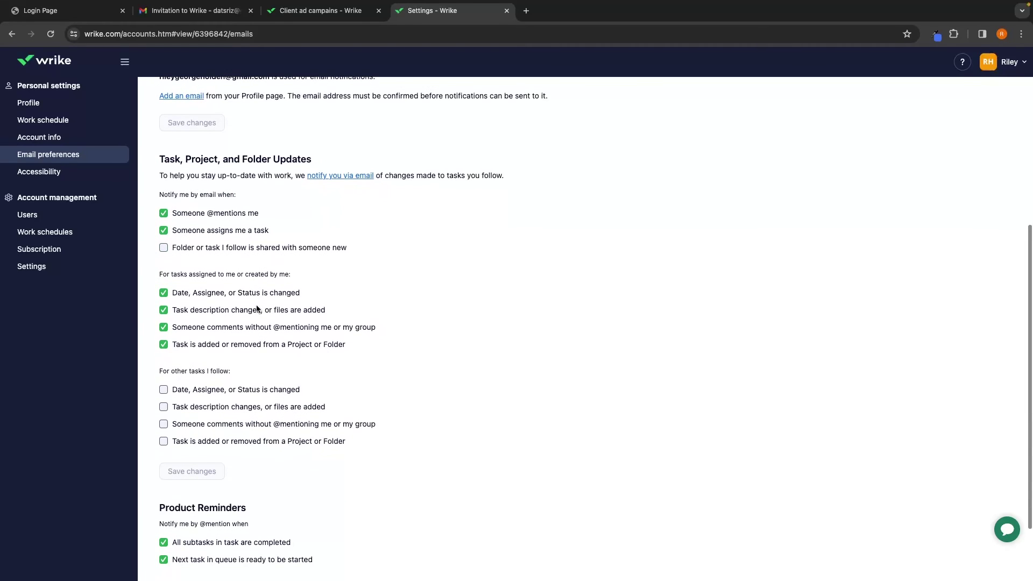
pyautogui.scroll(-3, 344, 378)
pyautogui.scroll(8, 344, 378)
pyautogui.scroll(-3, 211, 310)
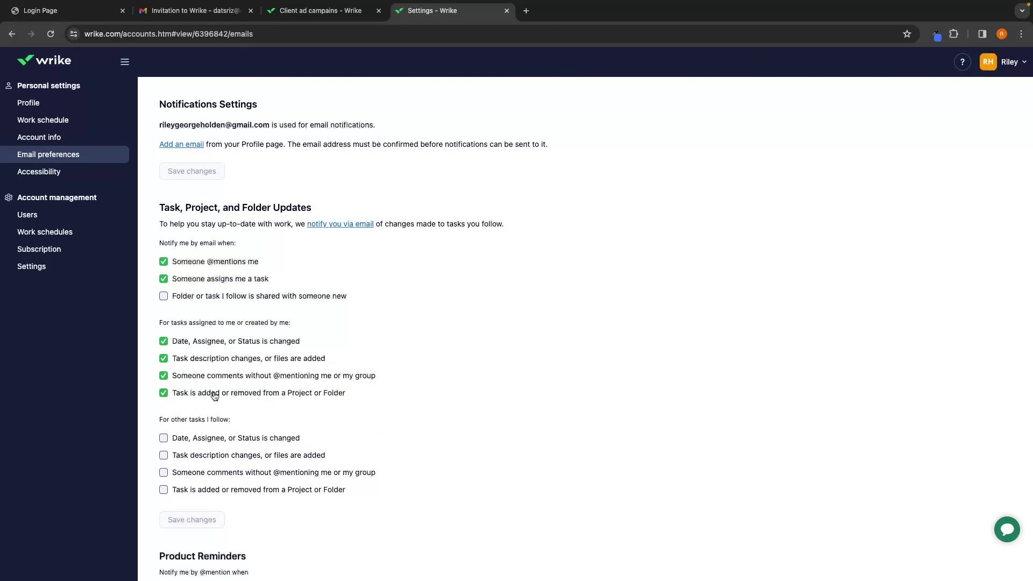
pyautogui.hotkey('alt', 'Left')
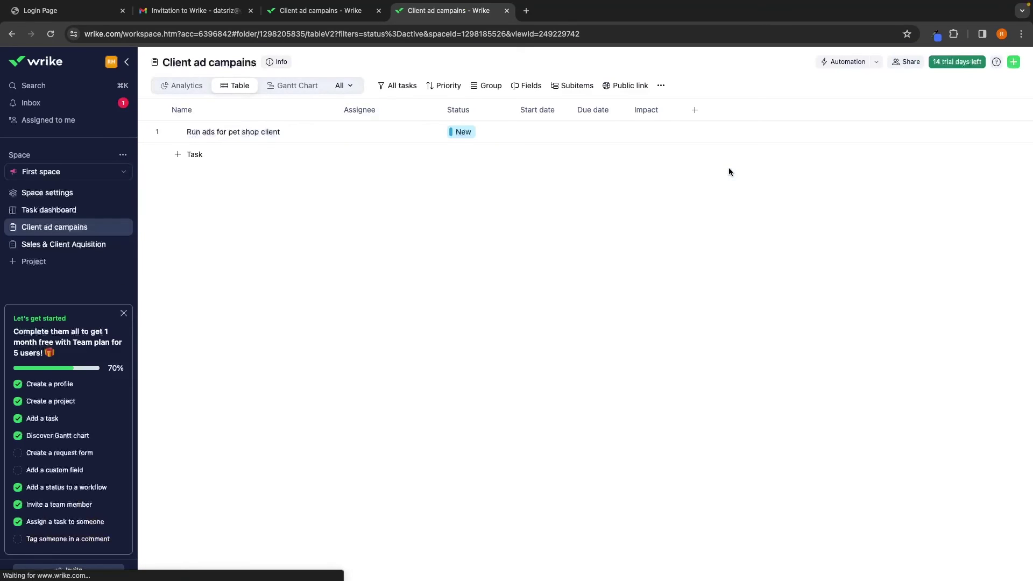
# Collapse the getting-started checklist and open Apps & Integrations from the profile menu
pyautogui.click(124, 313)
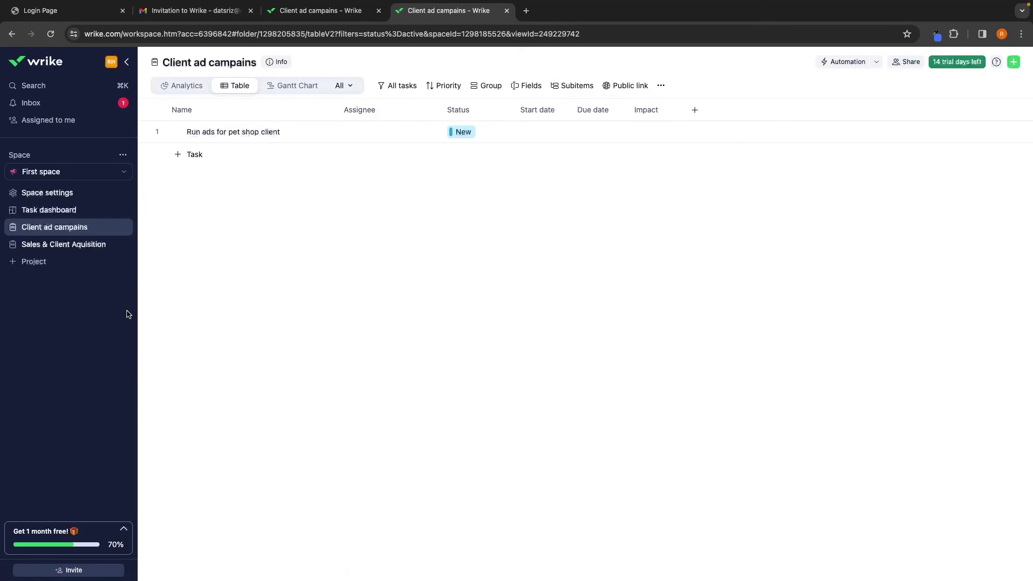
pyautogui.click(112, 63)
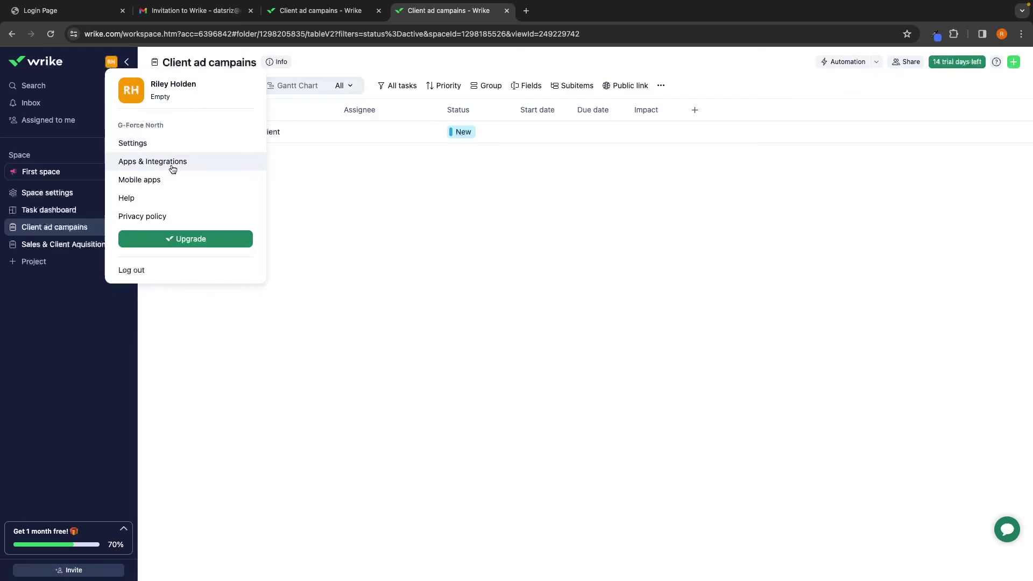
pyautogui.click(151, 164)
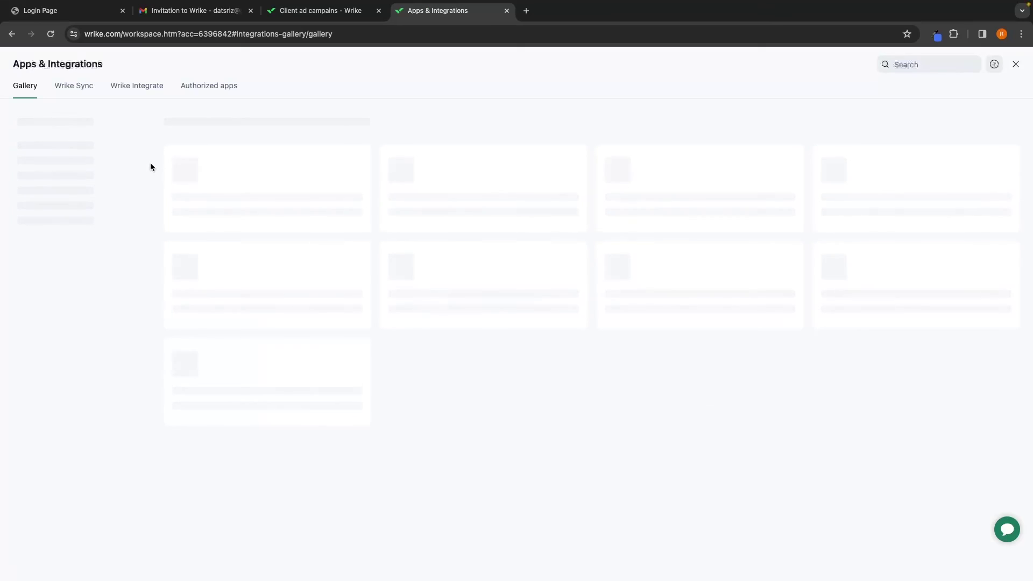
# Show the full alphabetical list of all integrations, starting from ADP Workforce Now
pyautogui.scroll(-5, 528, 346)
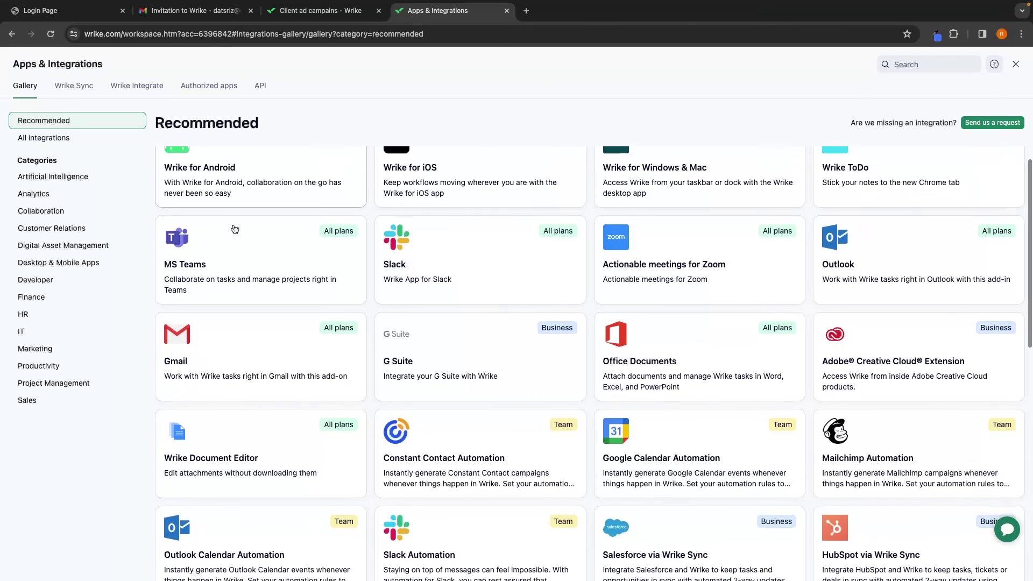
pyautogui.scroll(-7, 743, 388)
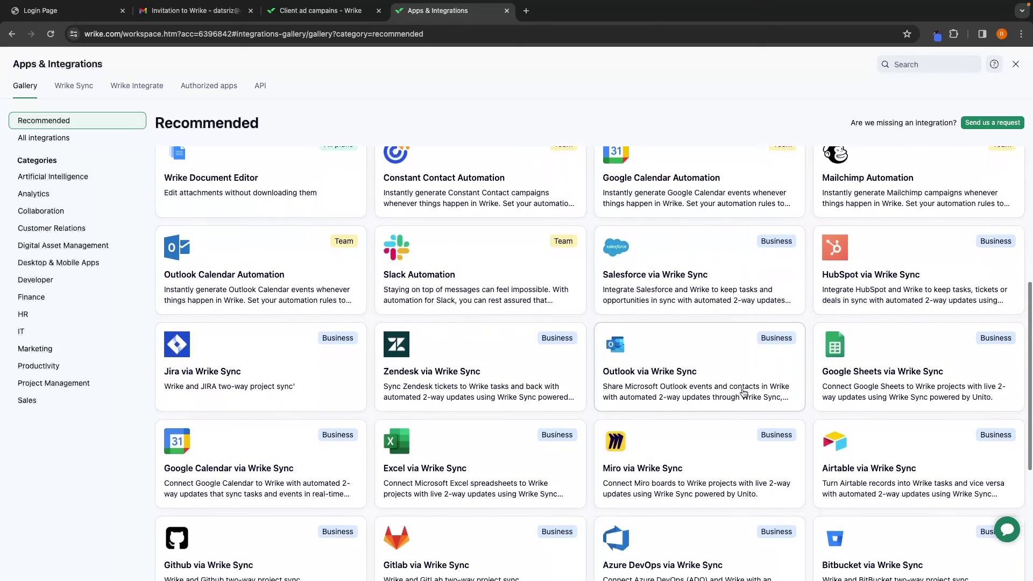
pyautogui.click(592, 483)
pyautogui.scroll(-11, 647, 406)
pyautogui.scroll(-5, 649, 409)
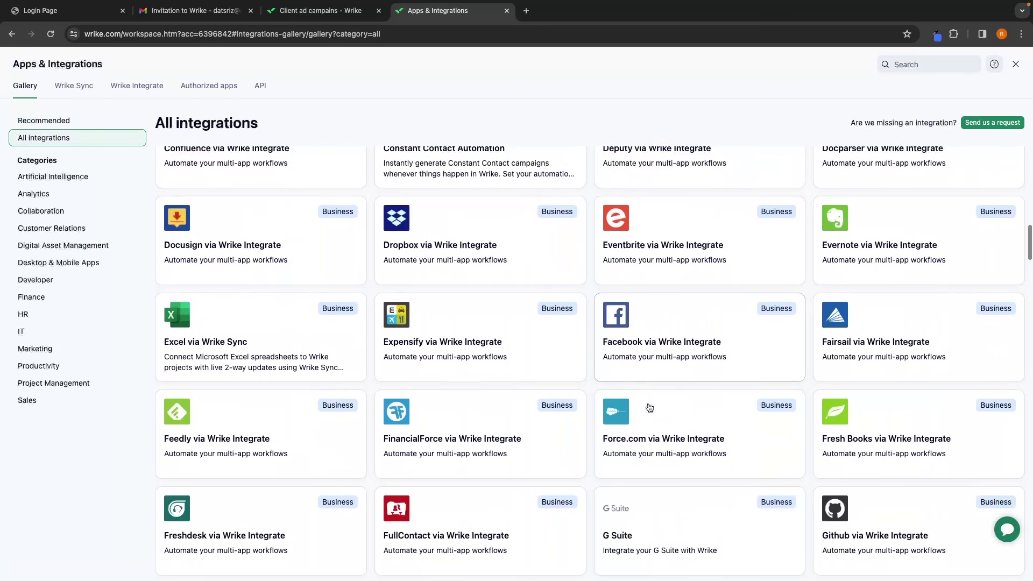
pyautogui.scroll(15, 656, 411)
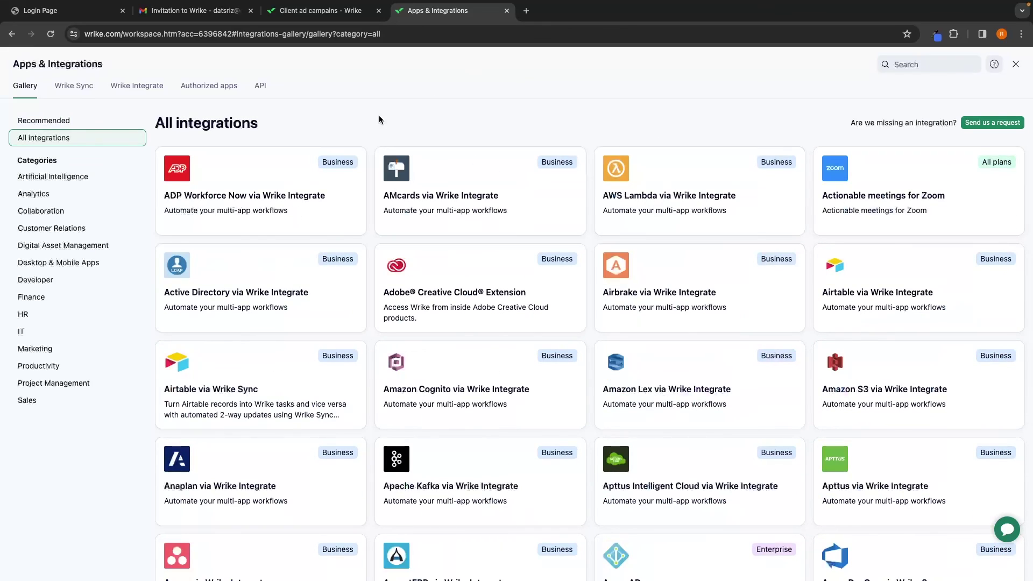
pyautogui.click(908, 65)
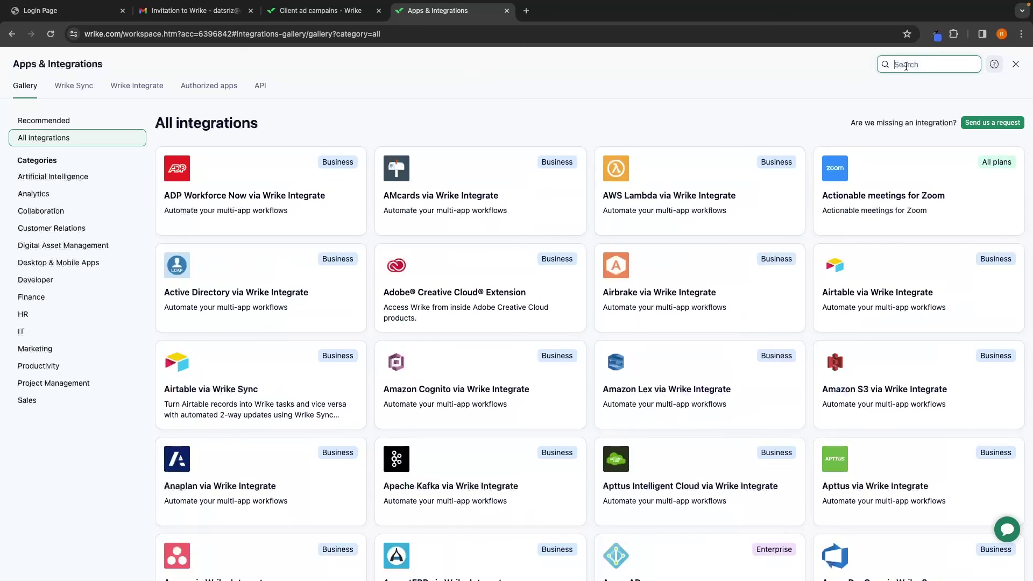
# Search the integrations gallery for 'mail', then clear the search
pyautogui.write('mailer')
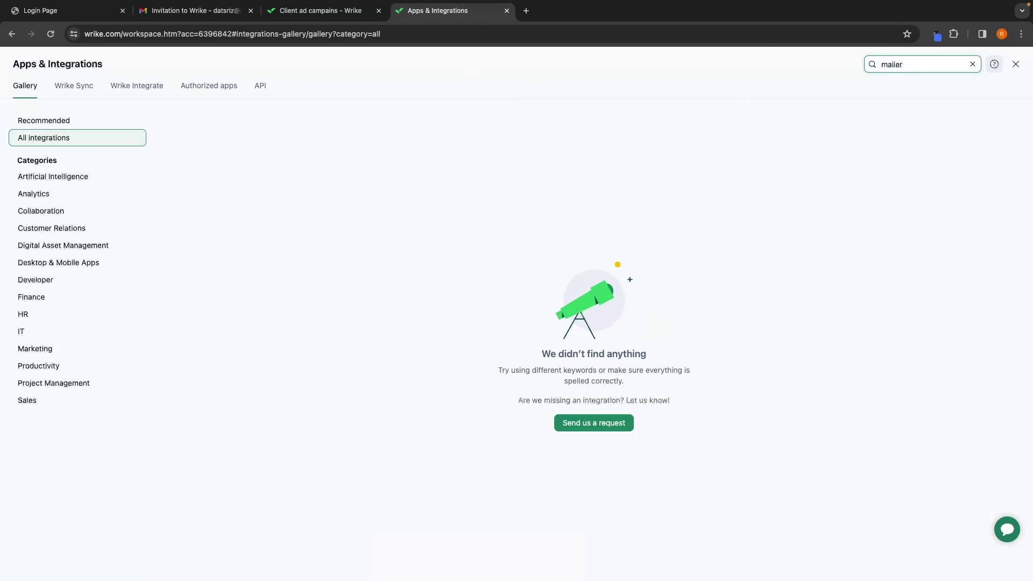
pyautogui.press('BackSpace')
pyautogui.press('BackSpace')
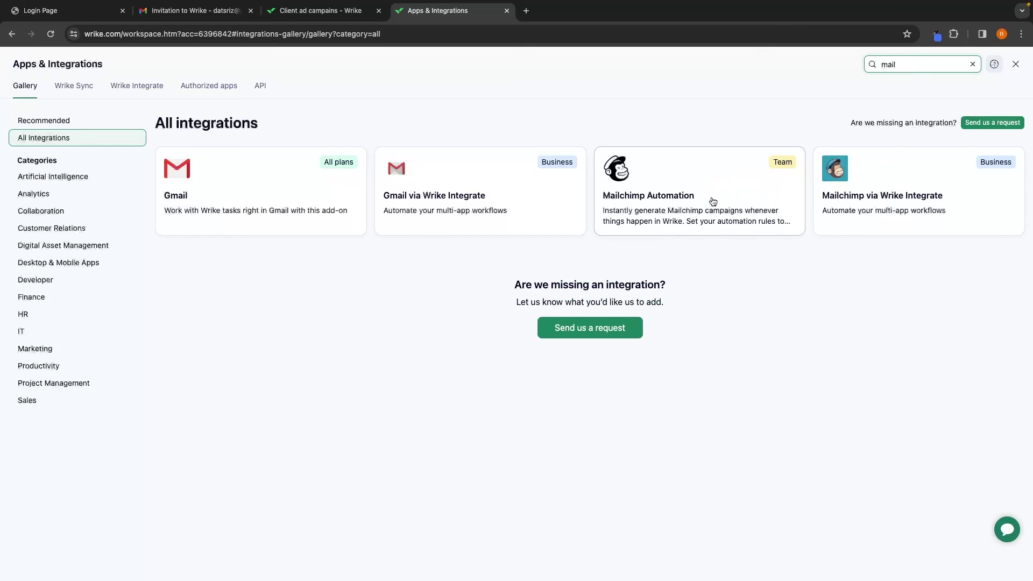
pyautogui.click(974, 64)
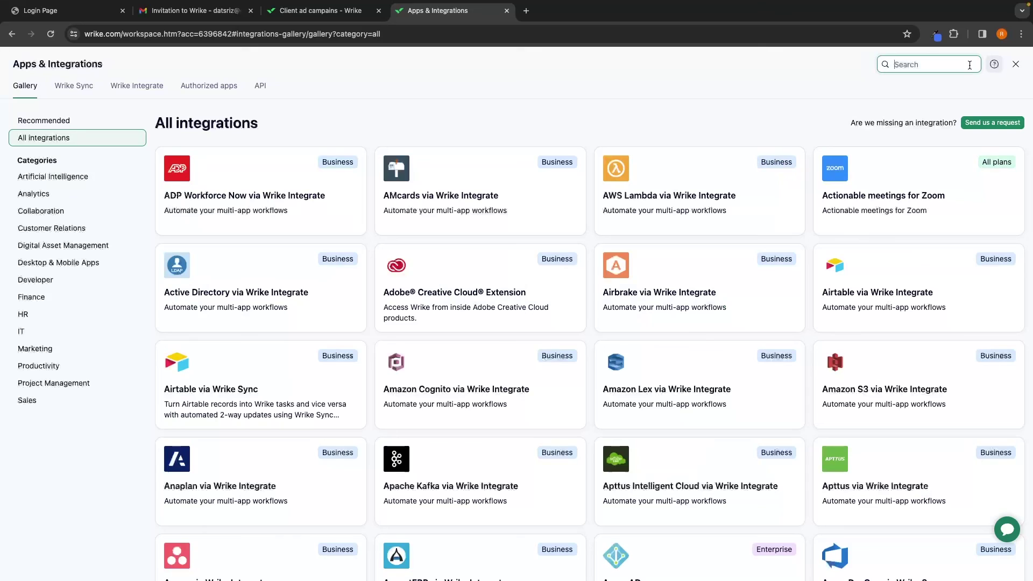
# Search for 'asa' and review the Asana via Wrike Integrate details
pyautogui.write('asa')
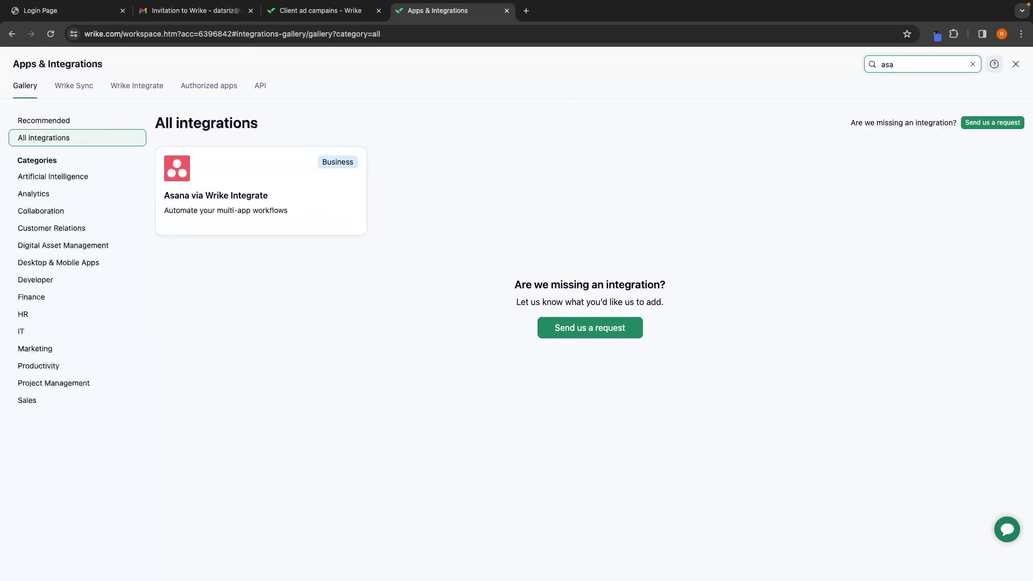
pyautogui.click(222, 176)
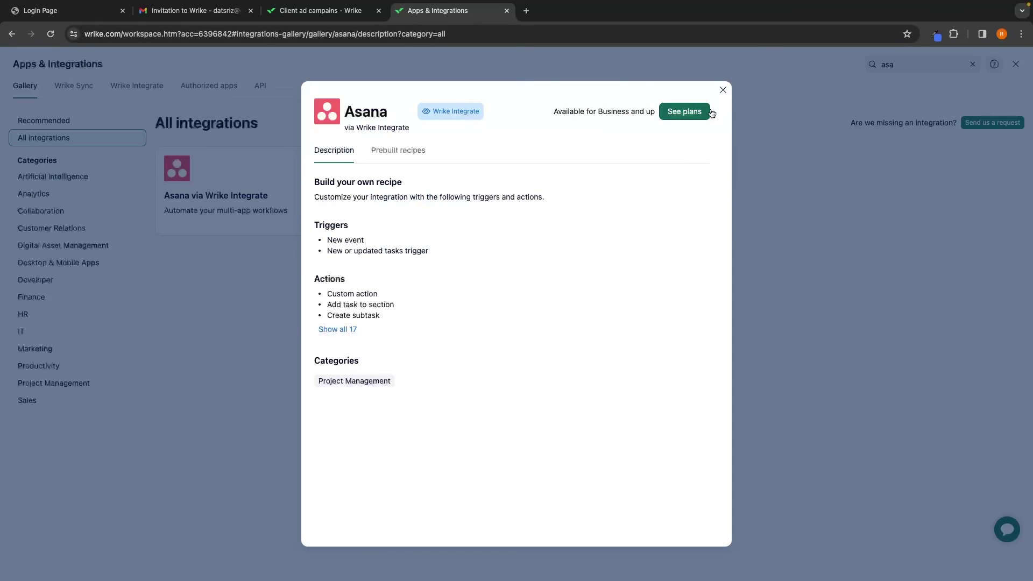
pyautogui.click(723, 91)
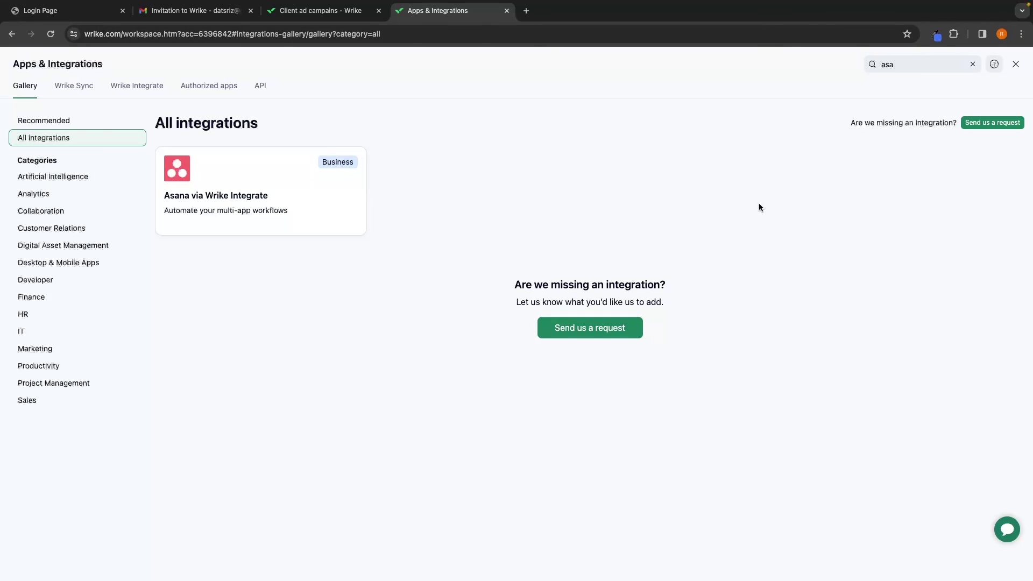